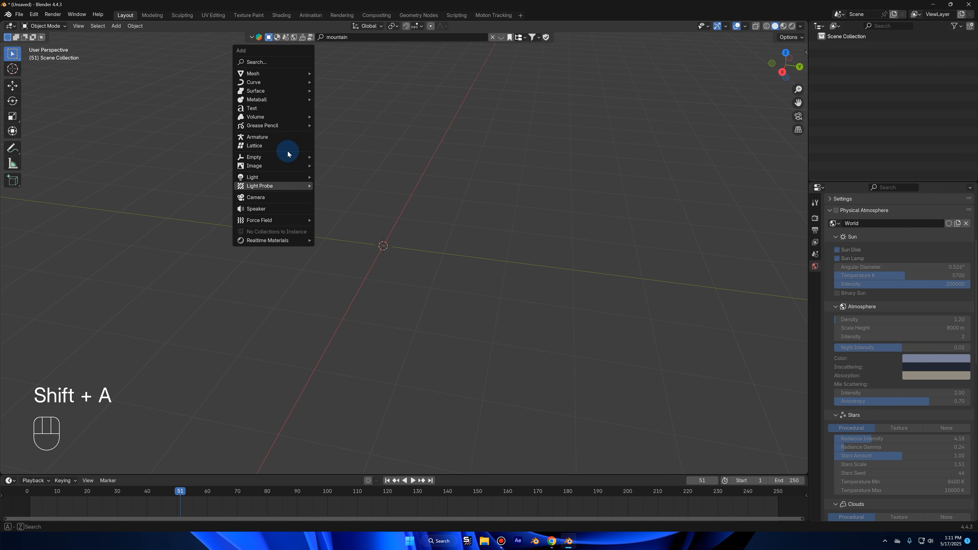
Step: Add a plane mesh to the empty scene
mouse_move(304, 73)
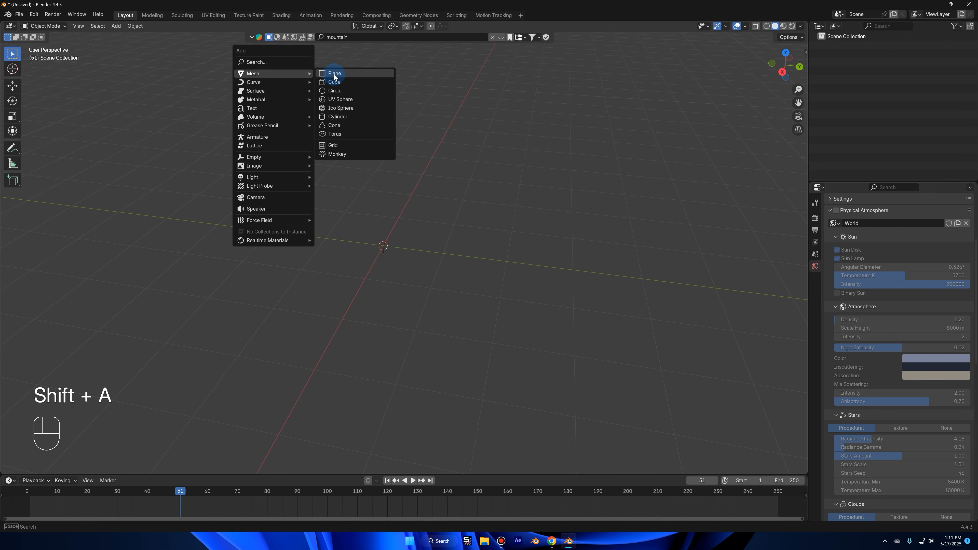
key("shift+a")
mouse_move(260, 52)
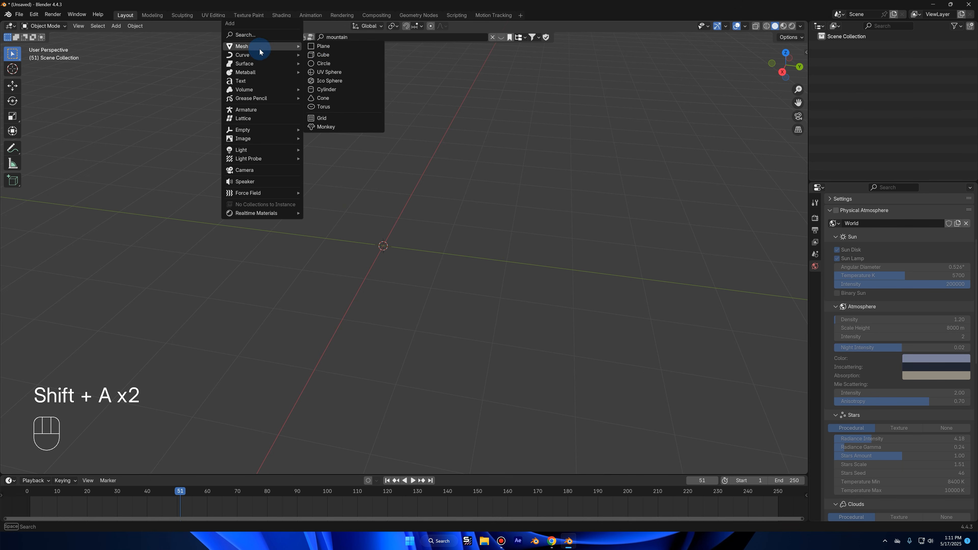
left_click(319, 46)
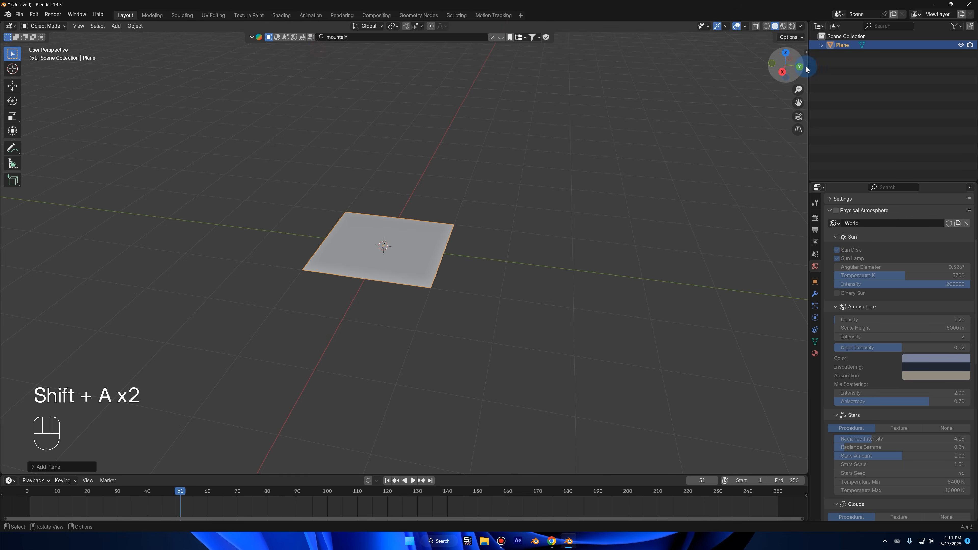
Step: In the right orthographic view, rotate the plane 90° about the global X axis
left_click(782, 73)
middle_click_drag(476, 237, 507, 207, "shift")
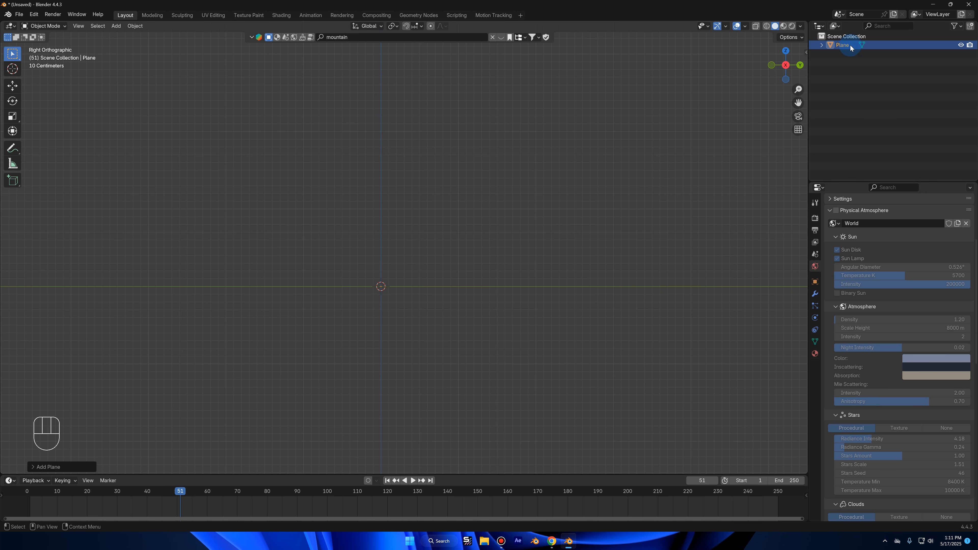
key("r")
key("r")
key("r")
key("x")
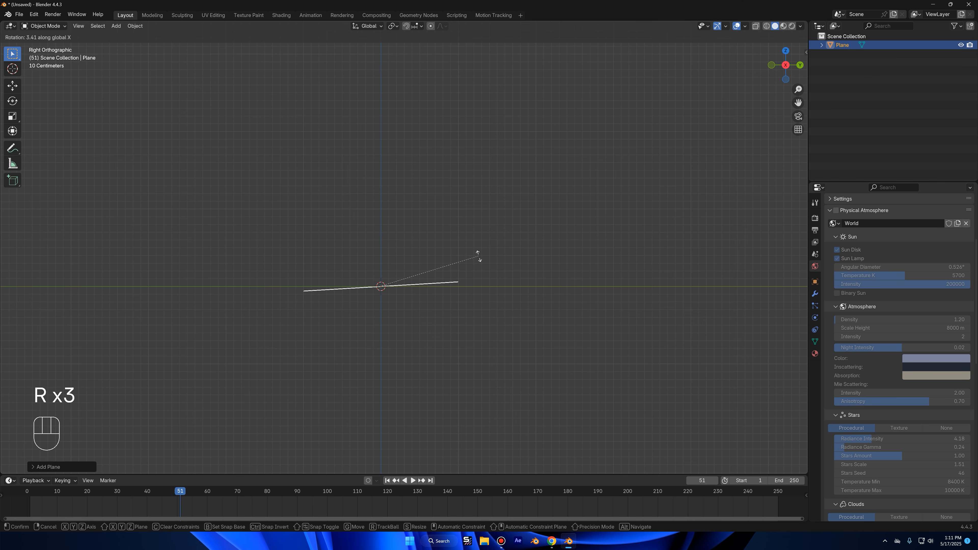
type("90")
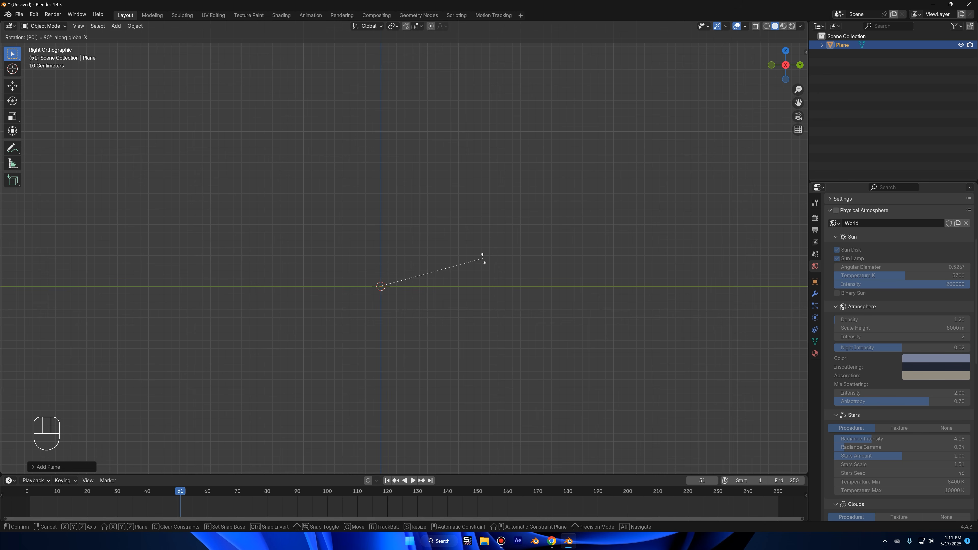
key("Return")
Step: Rotate the upright plane 90° about the global Z axis so that it faces the right orthographic view
middle_click_drag(483, 257, 526, 242)
left_click(775, 70)
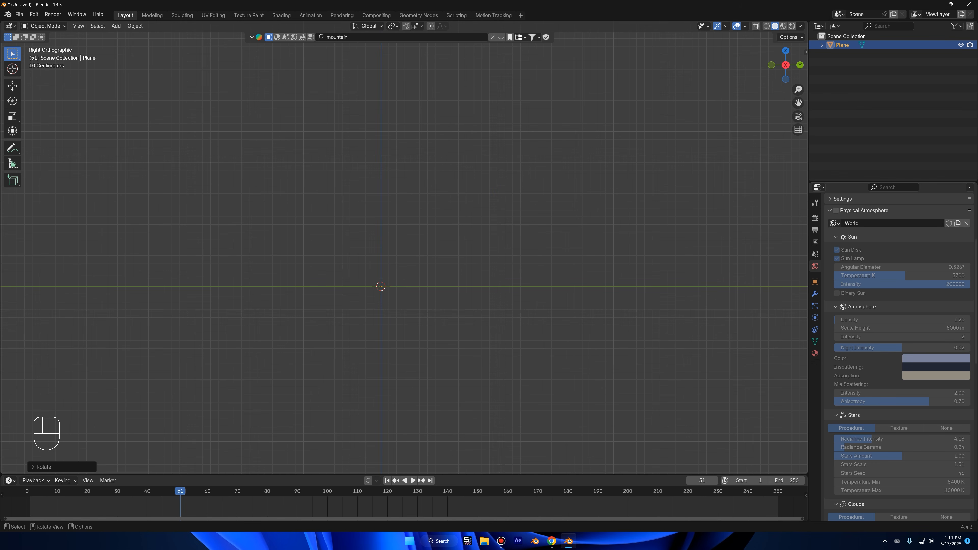
key("r")
type("90")
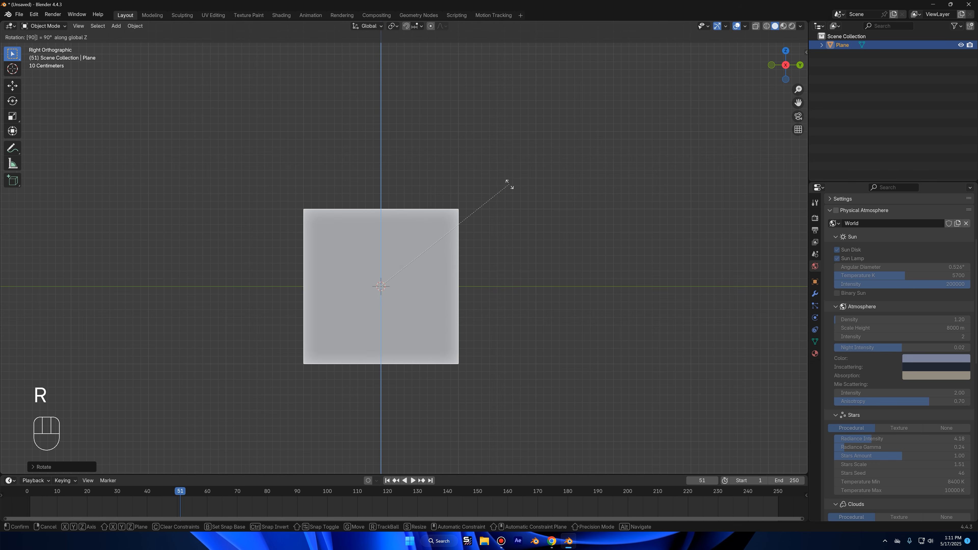
left_click(510, 183)
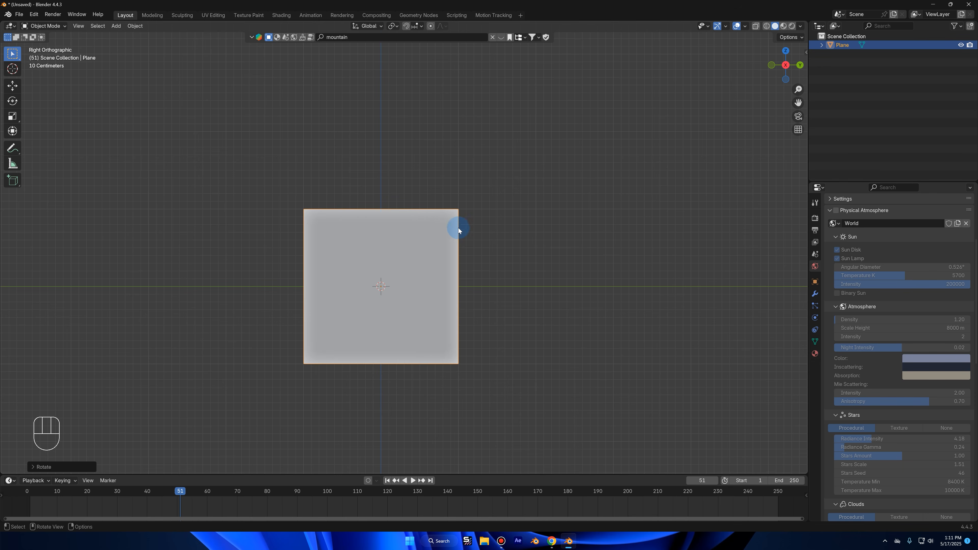
Step: Scale the plane by 1.7 along the global Y axis to make a wide flag rectangle
key("s")
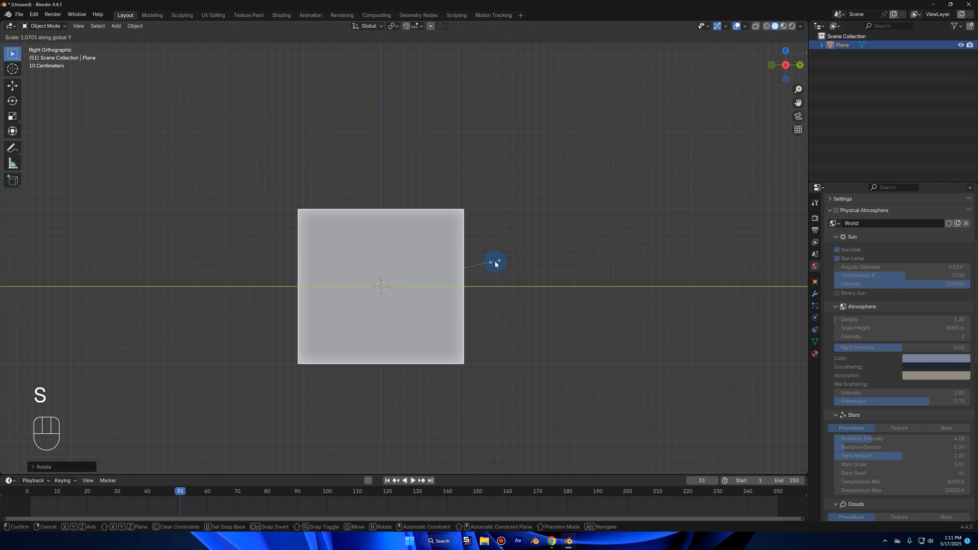
right_click(495, 264)
key("s")
middle_click(498, 262)
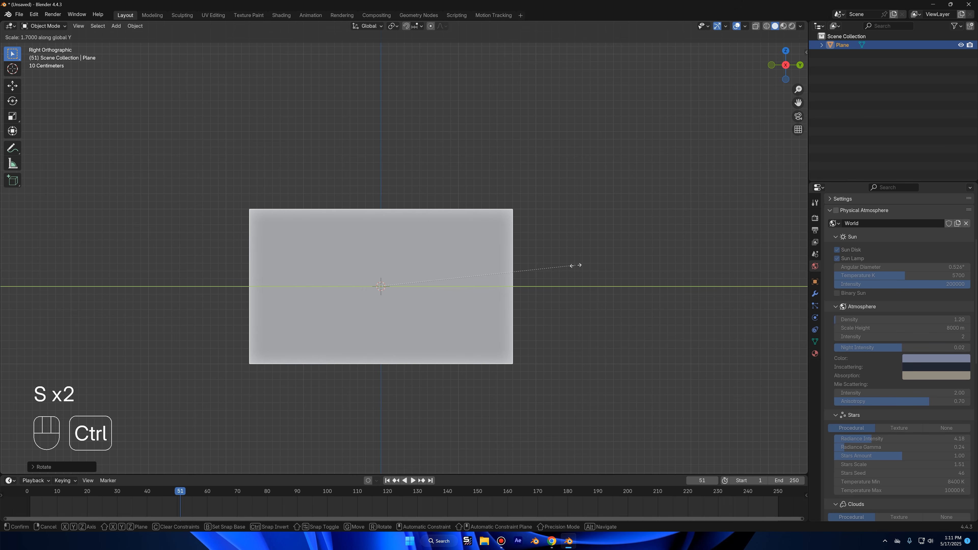
left_click(576, 265)
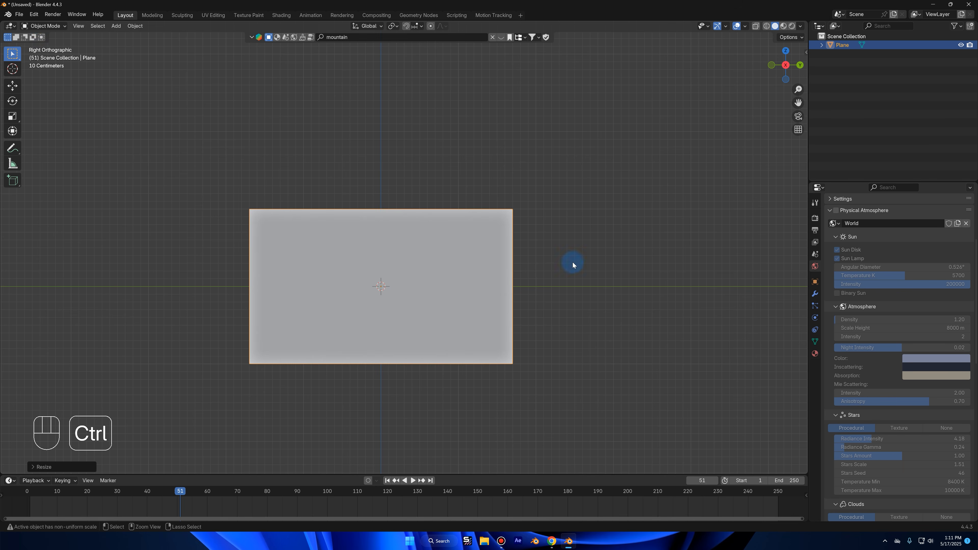
key("s")
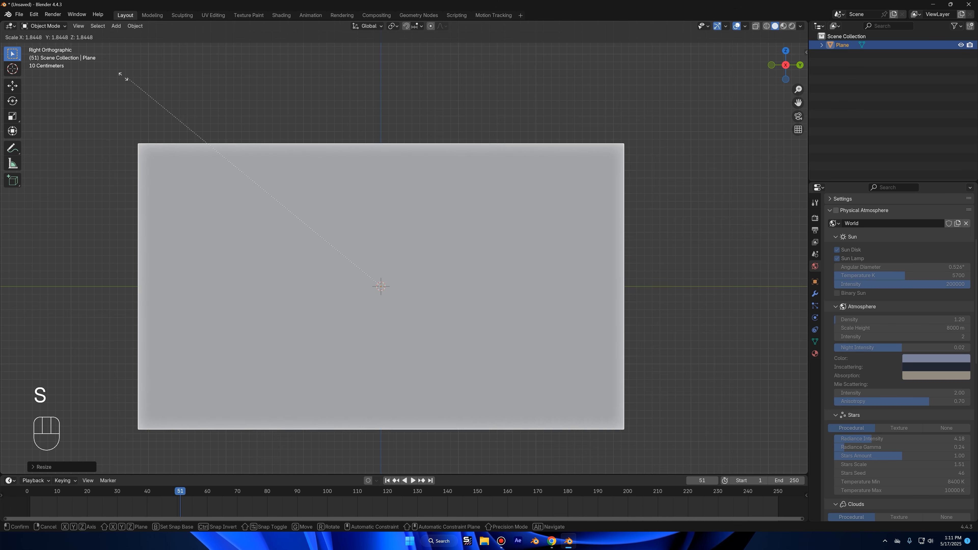
left_click(411, 195)
scroll(410, 194, "up", 2)
middle_click_drag(410, 195, 417, 184, "shift")
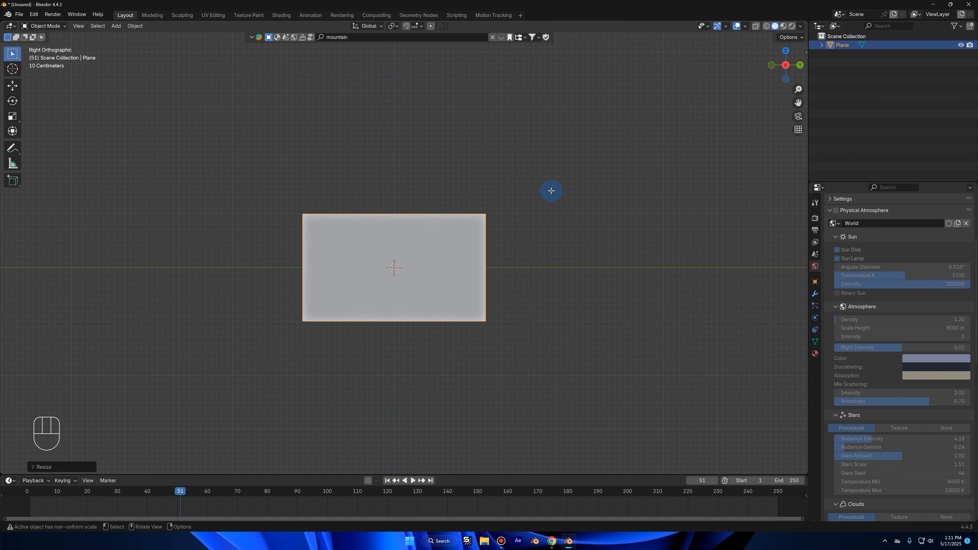
Step: Switch the plane from Object Mode to Edit Mode
key("Tab")
right_click(450, 184)
key("Tab")
key("Tab")
key("Tab")
left_click(42, 25)
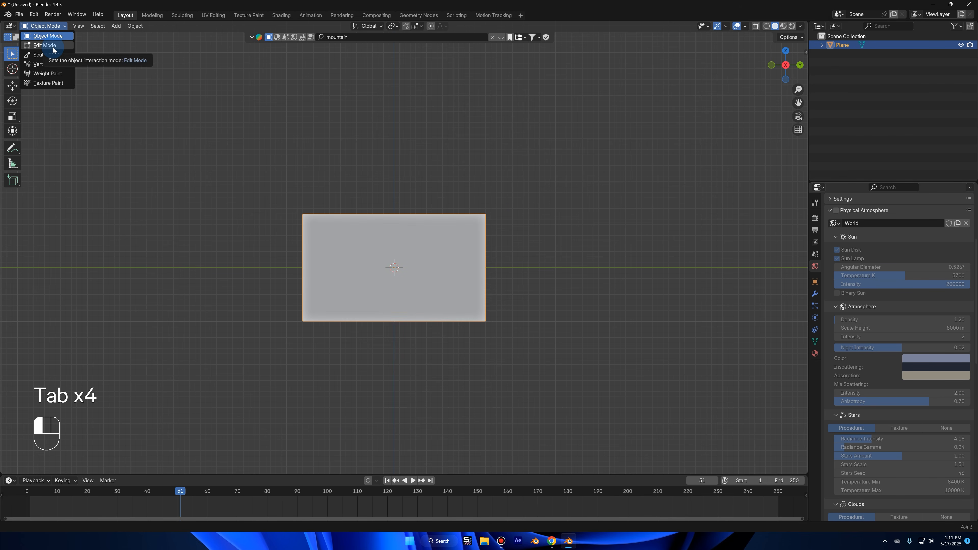
left_click(50, 45)
Step: Subdivide the whole plane with the number of cuts set to 25
scroll(443, 203, "up", 3)
right_click(516, 213)
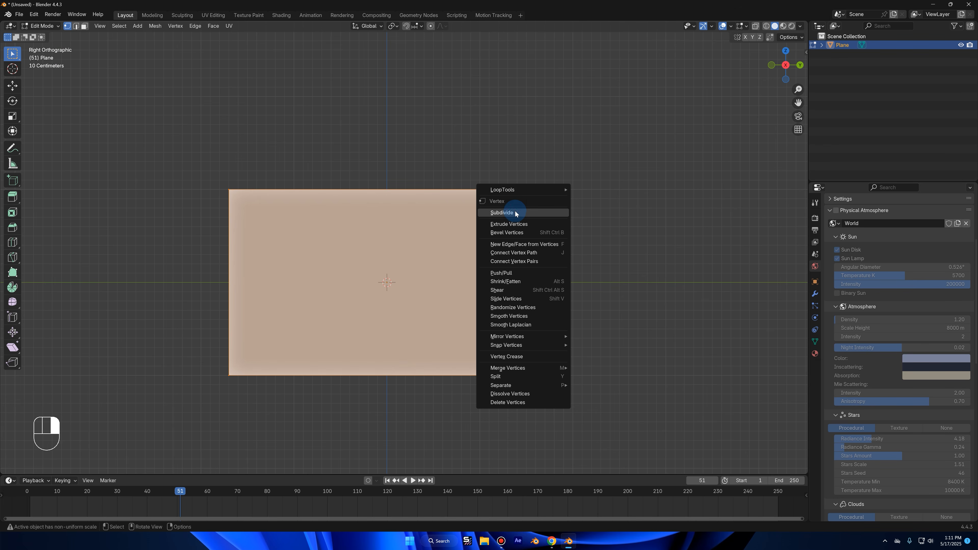
left_click(516, 213)
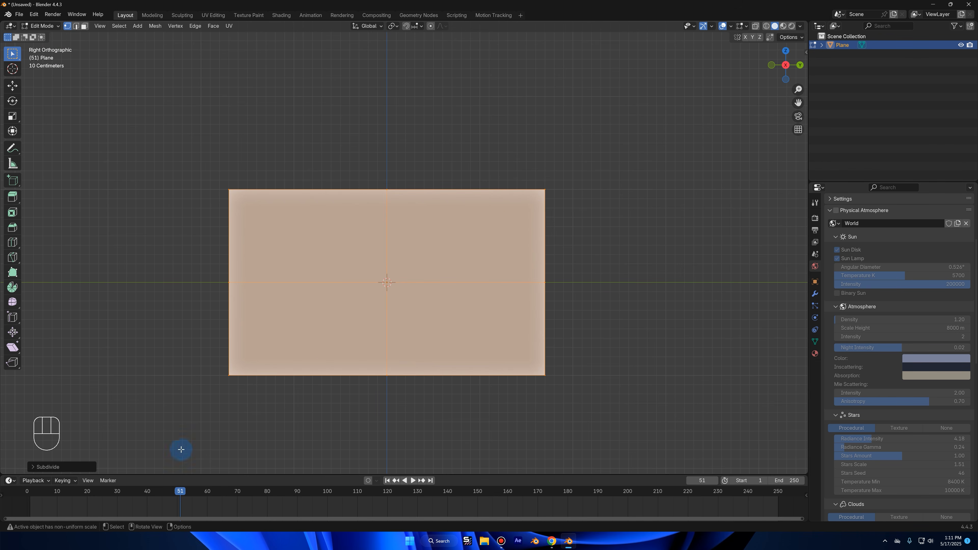
left_click(43, 467)
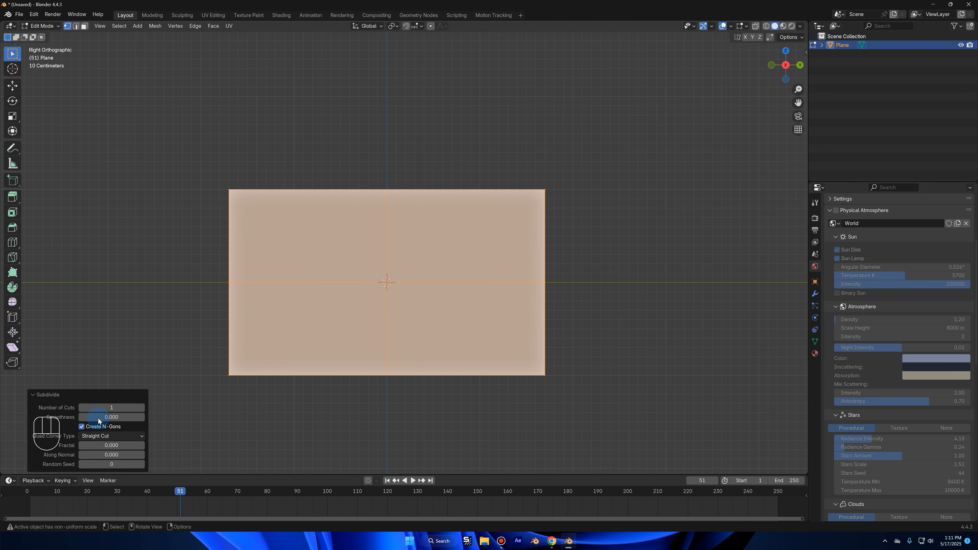
left_click_drag(122, 406, 121, 405)
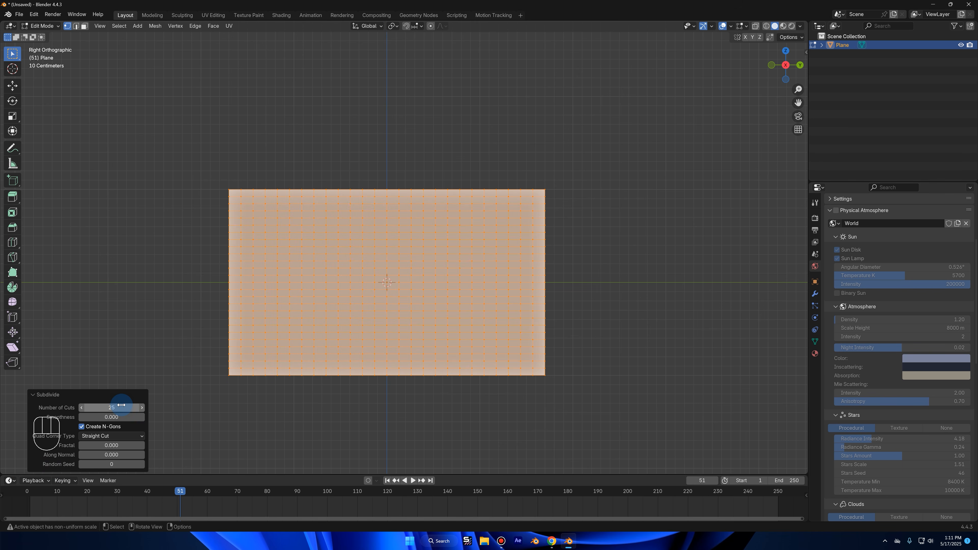
left_click(55, 394)
Step: Select the column of vertices along the plane's left edge and assign it to a new vertex group
left_click_drag(163, 130, 237, 395)
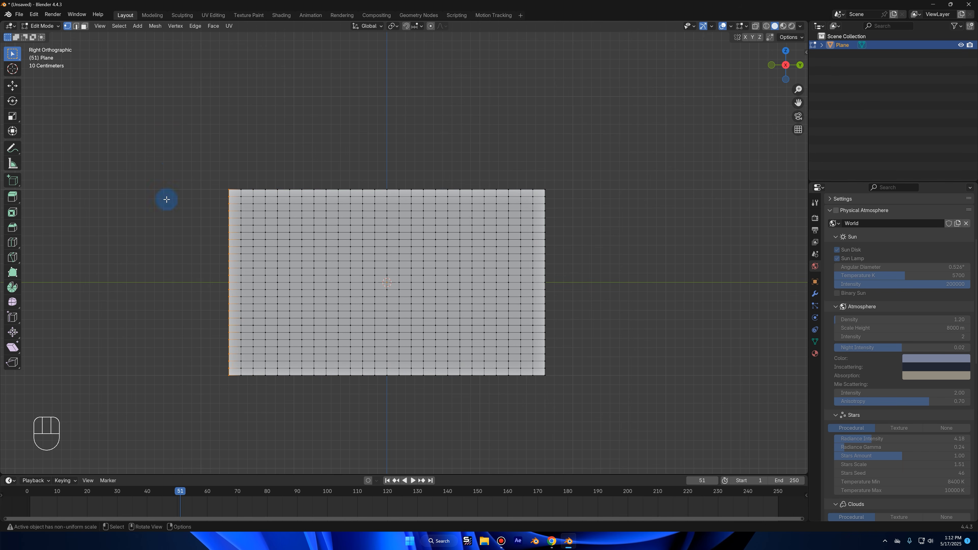
left_click_drag(159, 122, 237, 385)
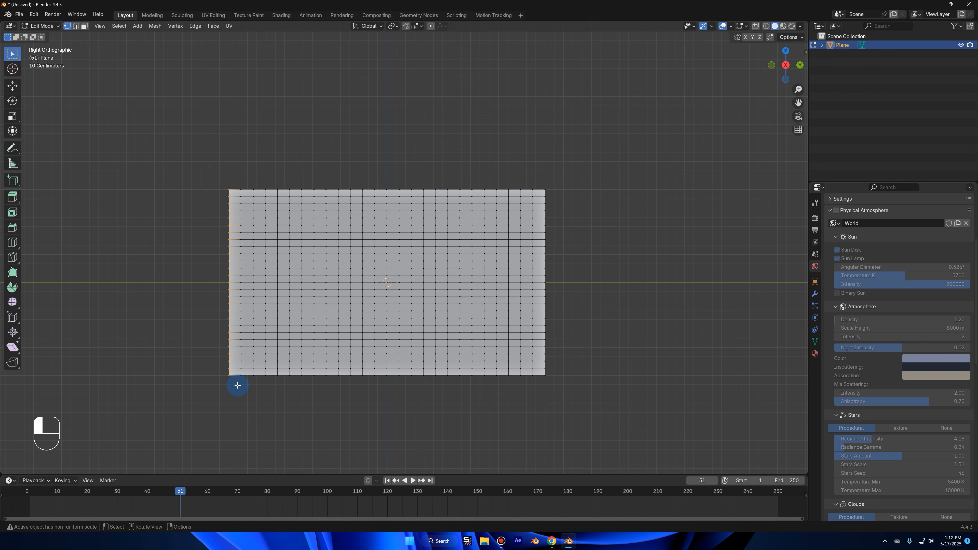
left_click(816, 341)
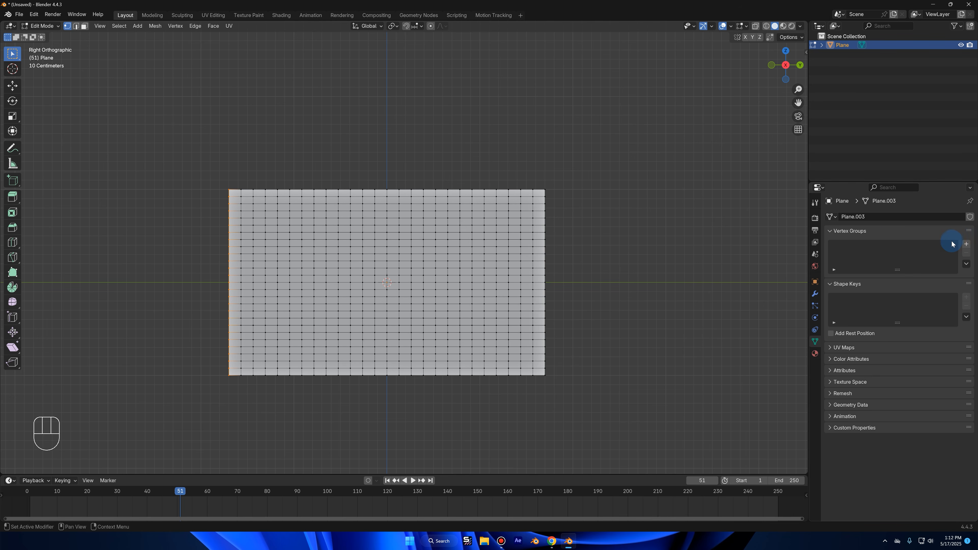
left_click(967, 245)
left_click(843, 300)
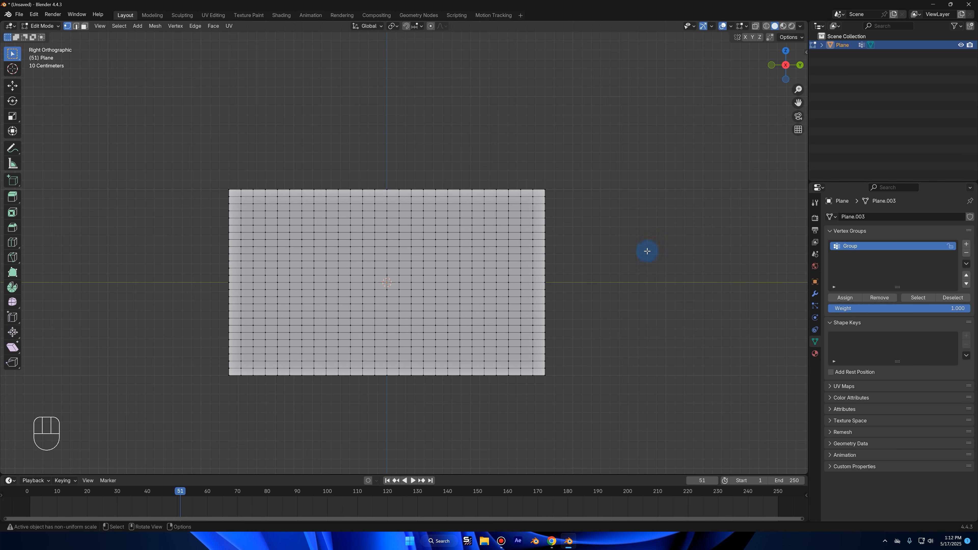
Step: Select the vertex group's members and examine which vertices of the plane are assigned to it
left_click(909, 297)
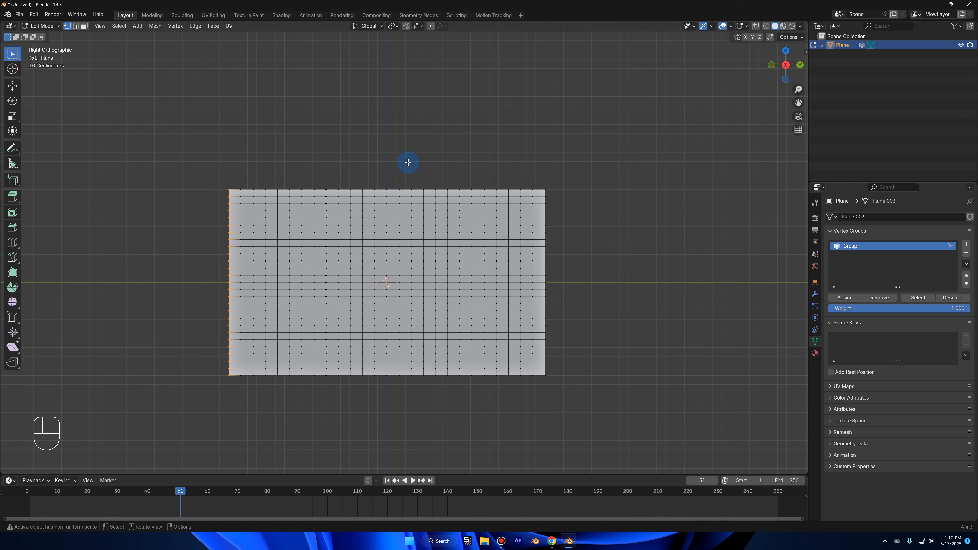
scroll(341, 190, "down", 3)
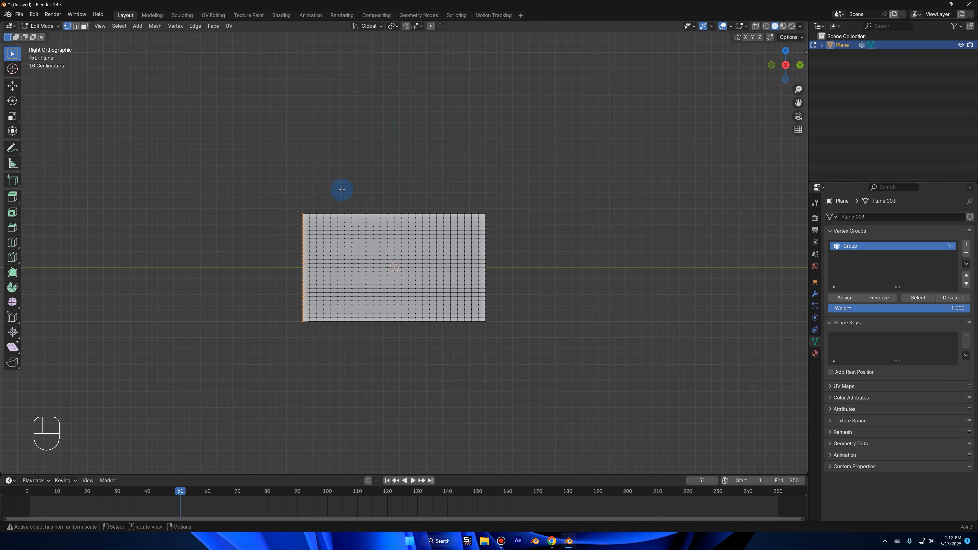
scroll(409, 199, "down", 4)
scroll(458, 302, "up", 7)
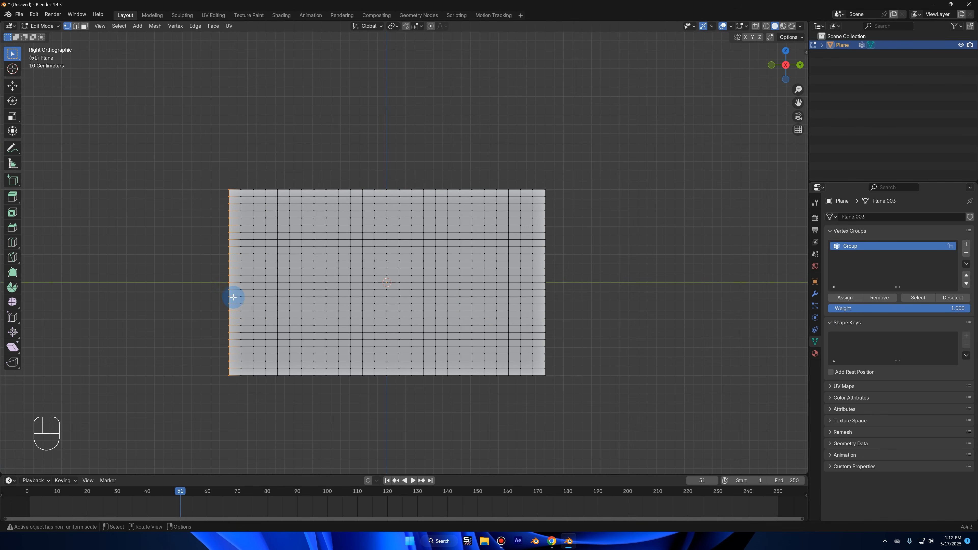
Step: Return the plane to Object Mode and add Cloth physics to it
key("Tab")
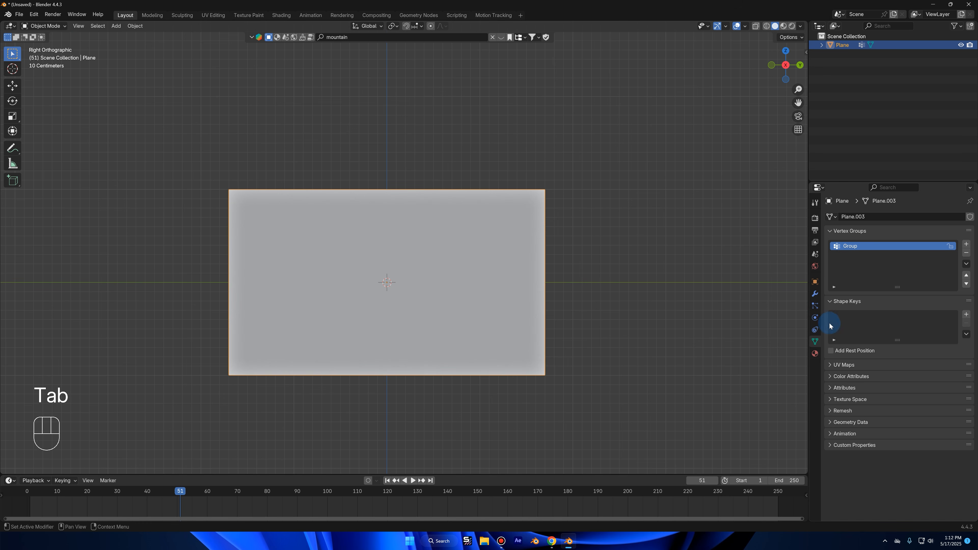
left_click(817, 318)
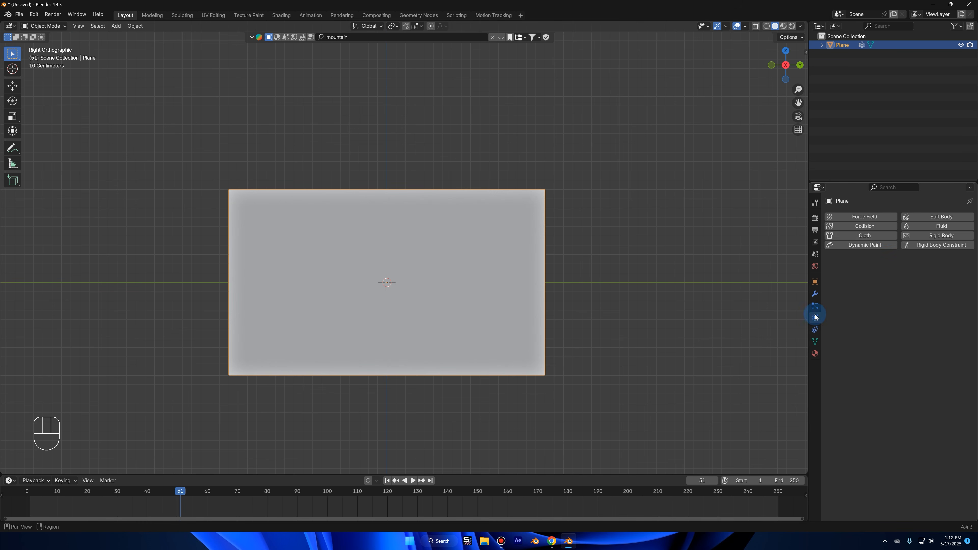
left_click(885, 235)
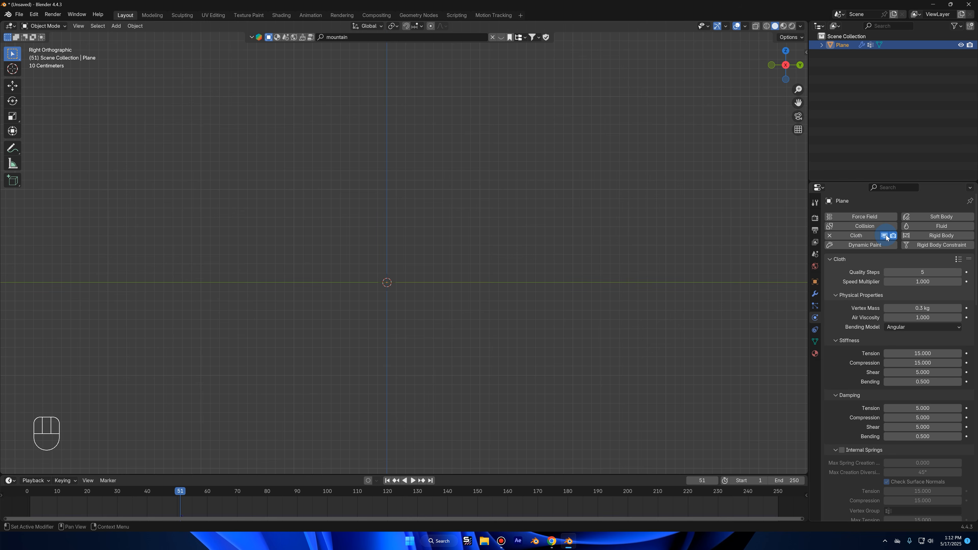
Step: Set the timeline's current frame back to 1
scroll(348, 404, "down", 5)
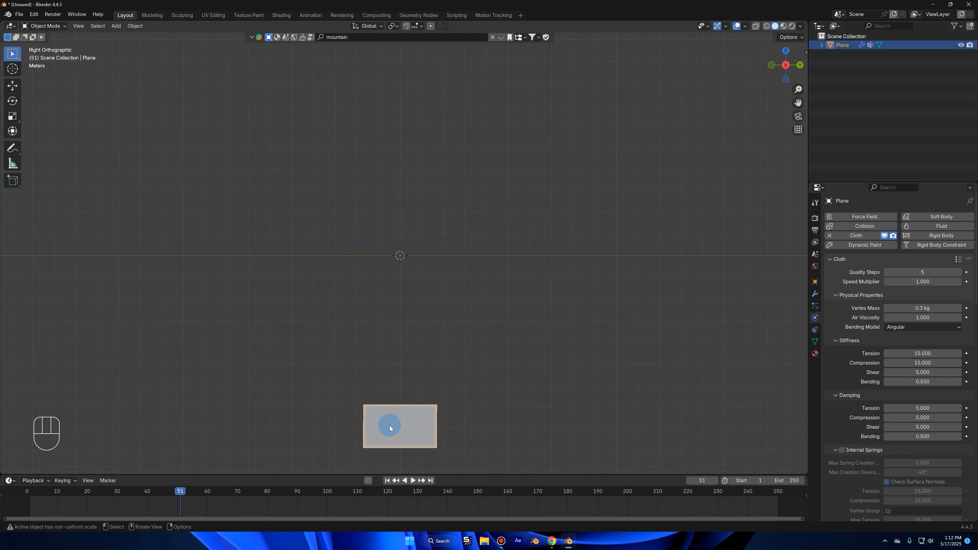
left_click(180, 497)
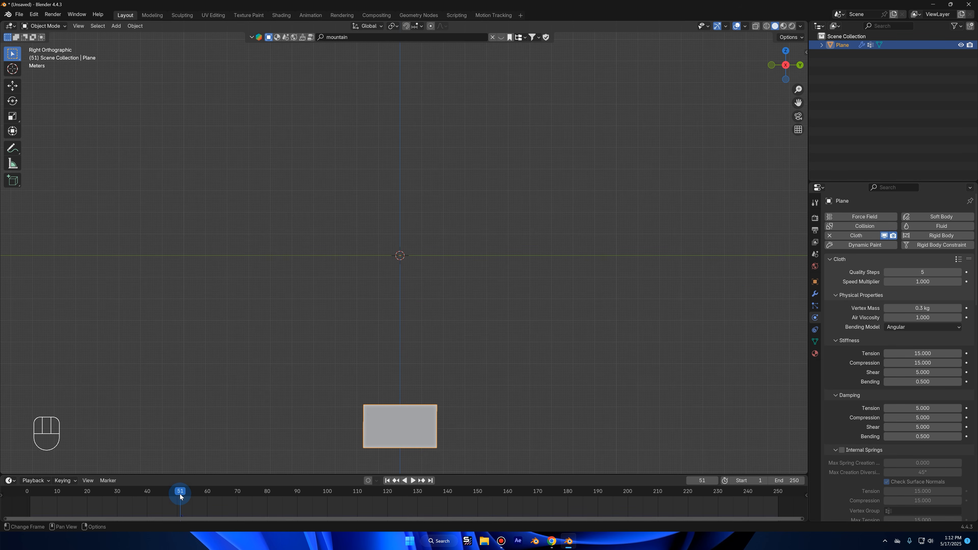
left_click_drag(161, 495, 31, 500)
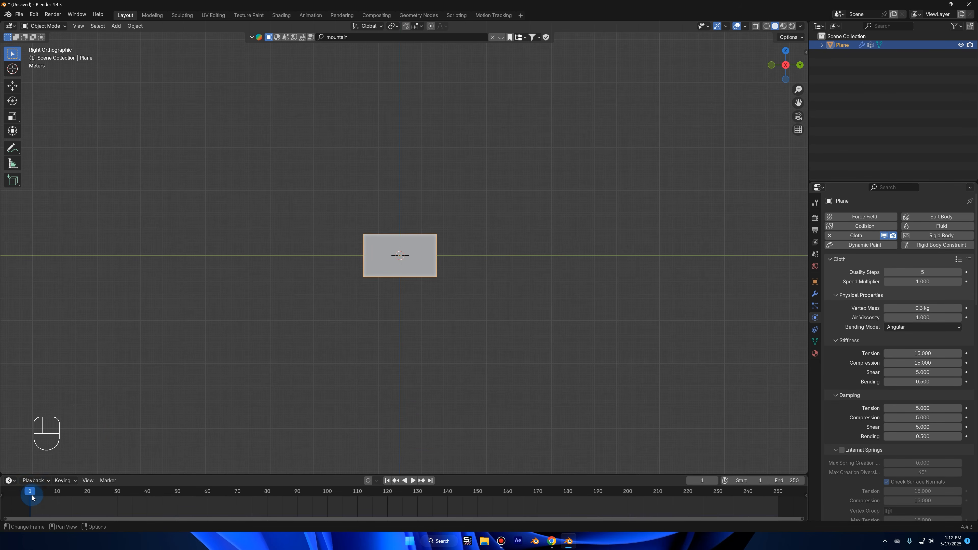
scroll(349, 360, "up", 8)
middle_click_drag(360, 352, 367, 352, "shift")
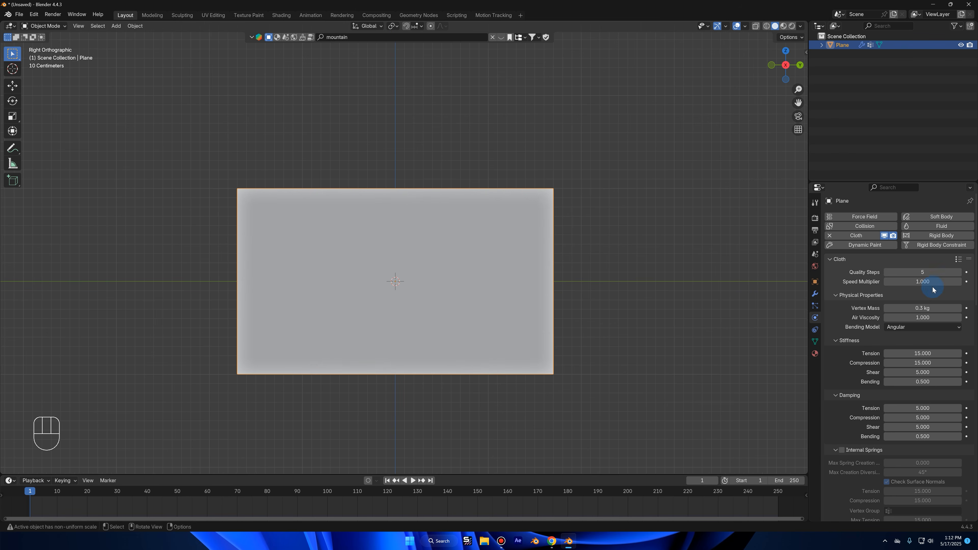
Step: Set the cloth's Pin Group to the vertex group "Group" and check that group in the plane's vertex group list
scroll(920, 290, "down", 20)
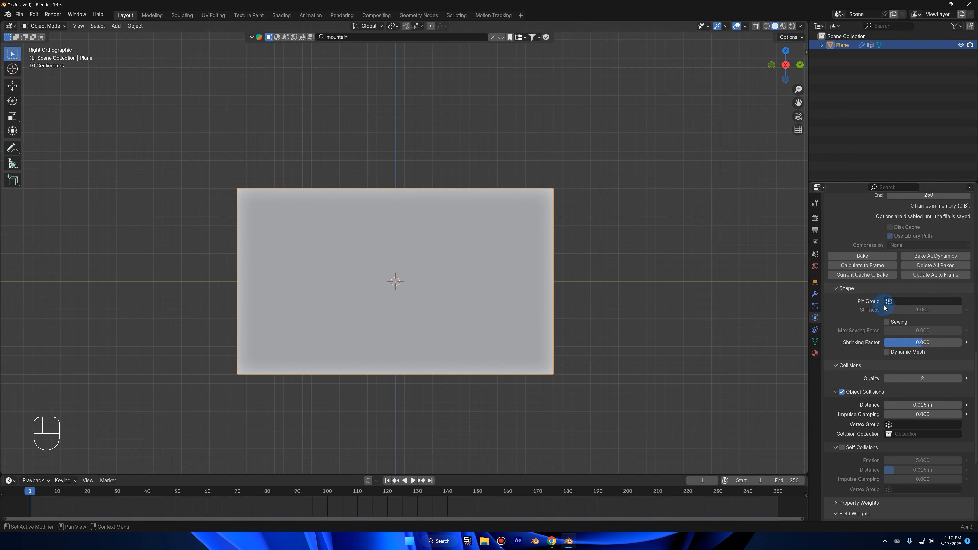
left_click(843, 289)
left_click(844, 290)
left_click(921, 302)
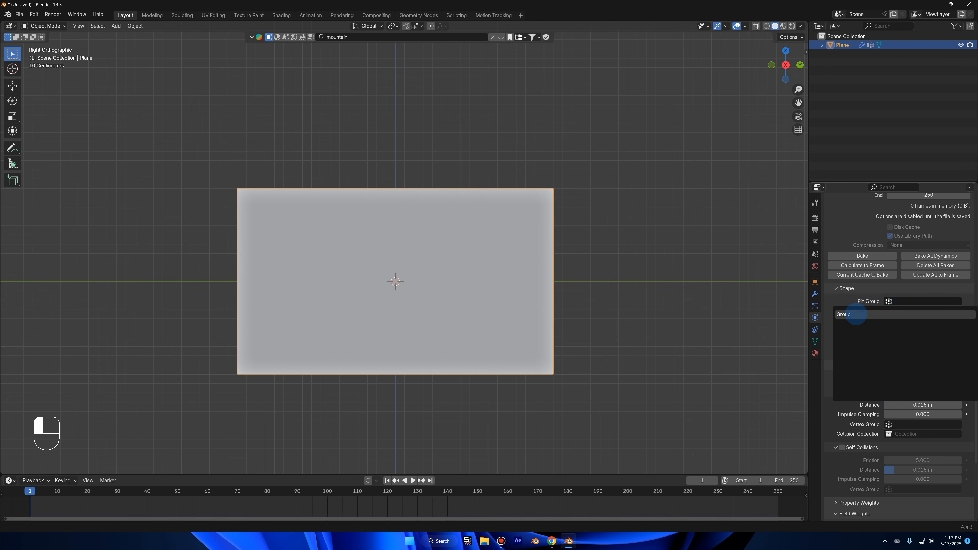
left_click(851, 313)
left_click(815, 341)
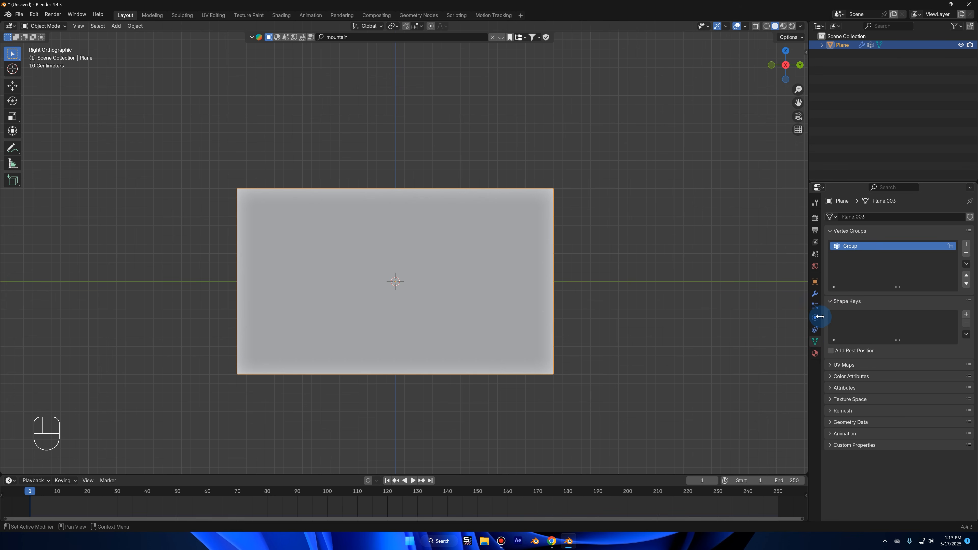
left_click(815, 317)
Step: Enable Self Collisions in the plane's cloth settings
scroll(864, 303, "down", 15)
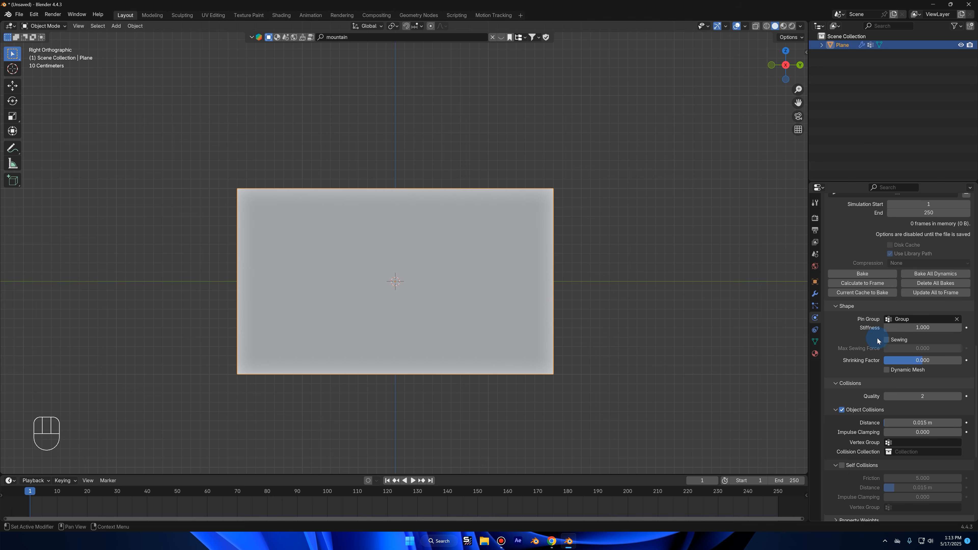
left_click(842, 465)
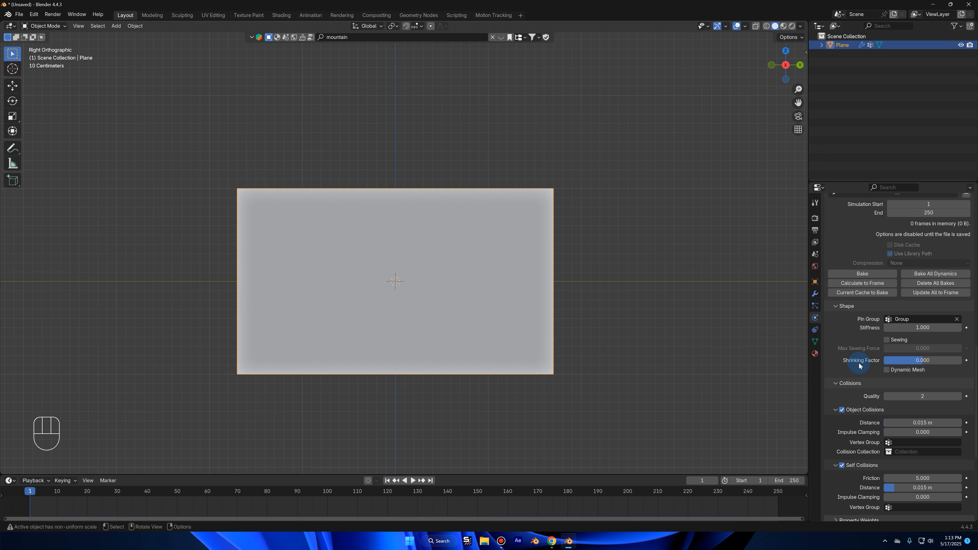
scroll(894, 369, "down", 5)
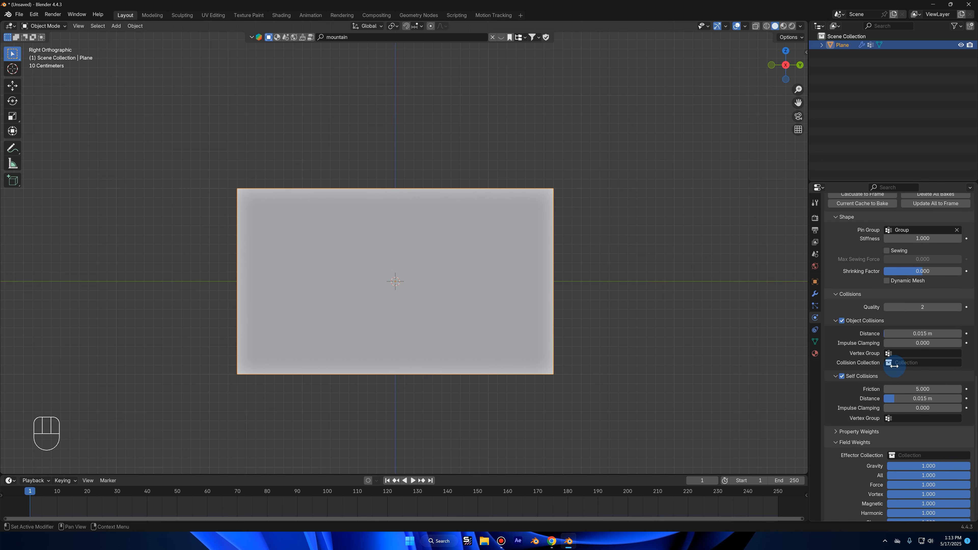
scroll(894, 369, "up", 8)
Step: Play the cloth simulation from frame 1 and examine how the pinned plane drapes
key("space")
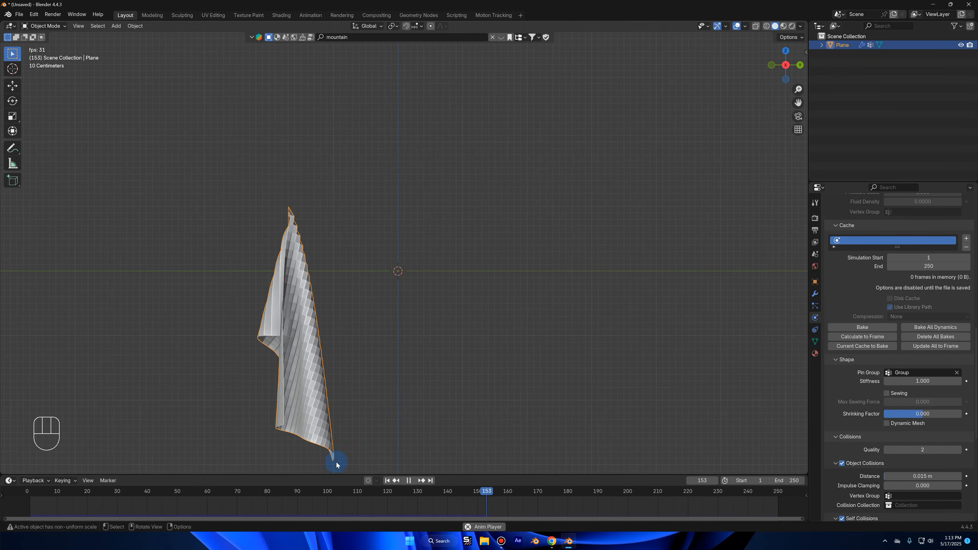
key("space")
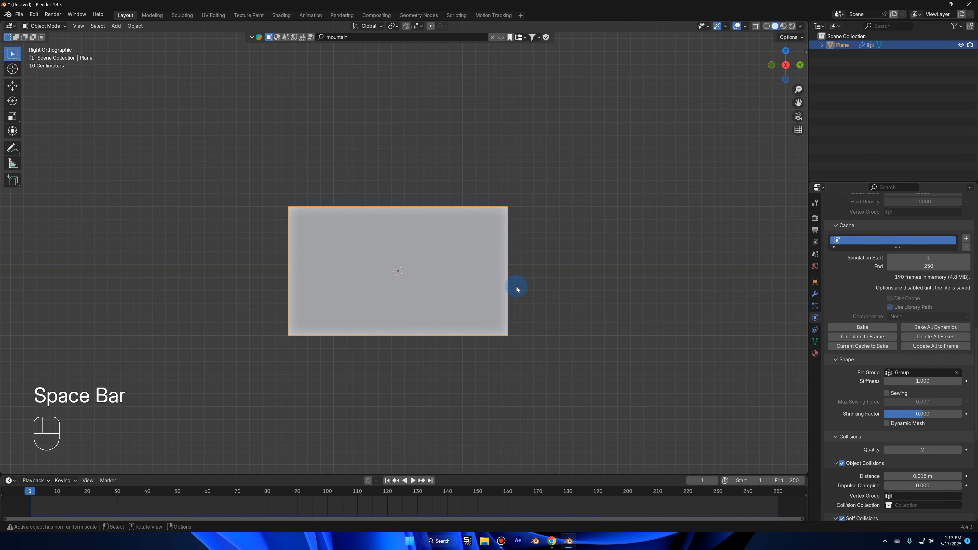
key("space")
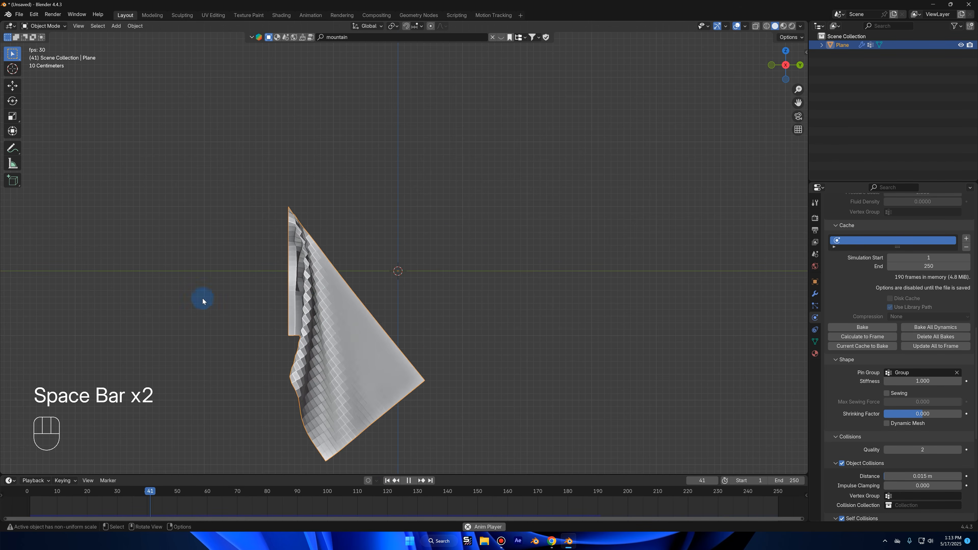
key("space")
Step: Shade the plane smooth, replay the simulation briefly and return to frame 1
right_click(515, 206)
left_click(515, 201)
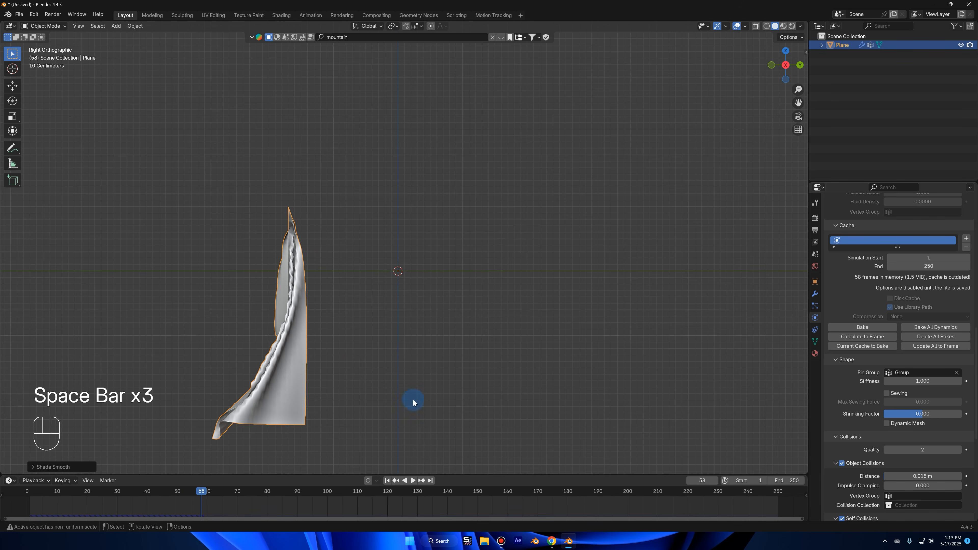
left_click(387, 481)
key("space")
key("space")
left_click(387, 482)
Step: Add a Wind force field and rotate it to blow horizontally along the Y axis, parallel to the plane
left_click(372, 281)
key("shift+a")
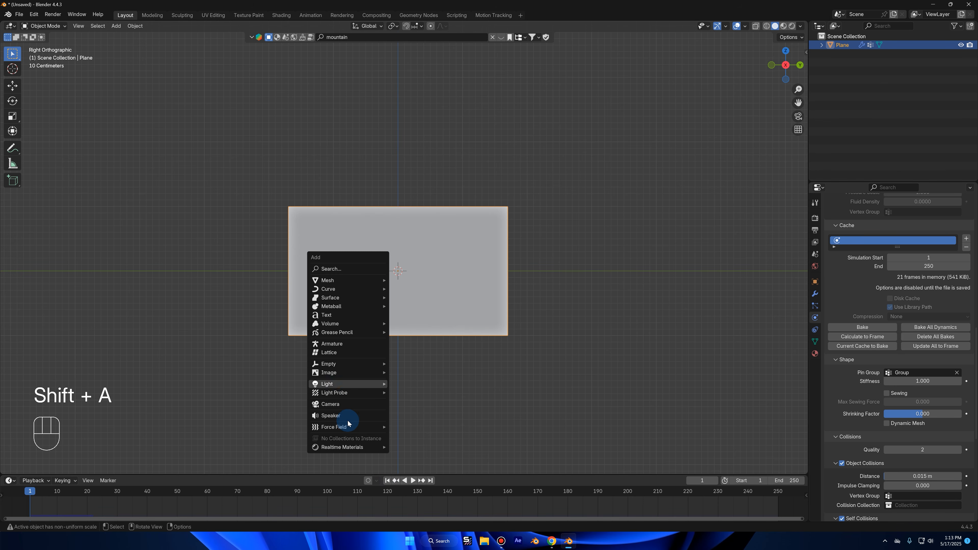
mouse_move(340, 430)
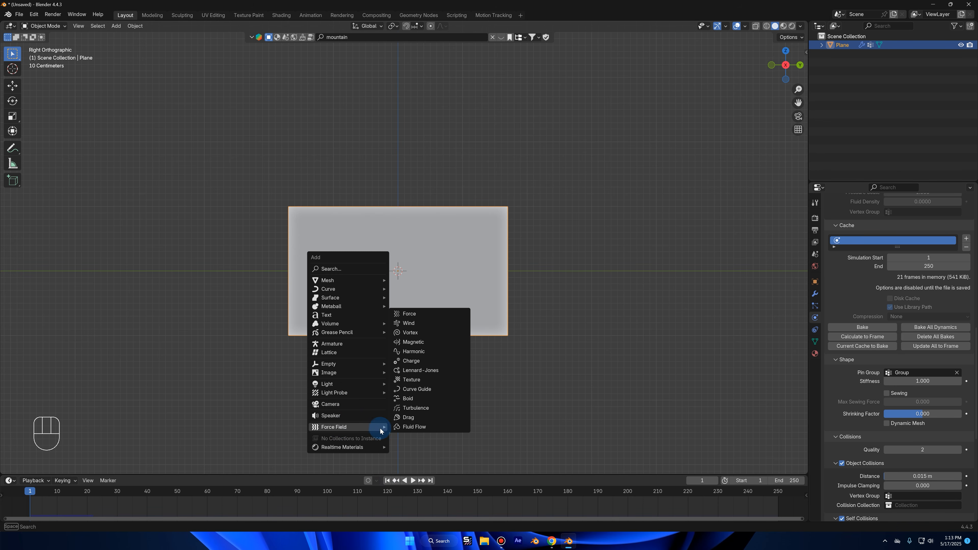
left_click(409, 323)
key("r")
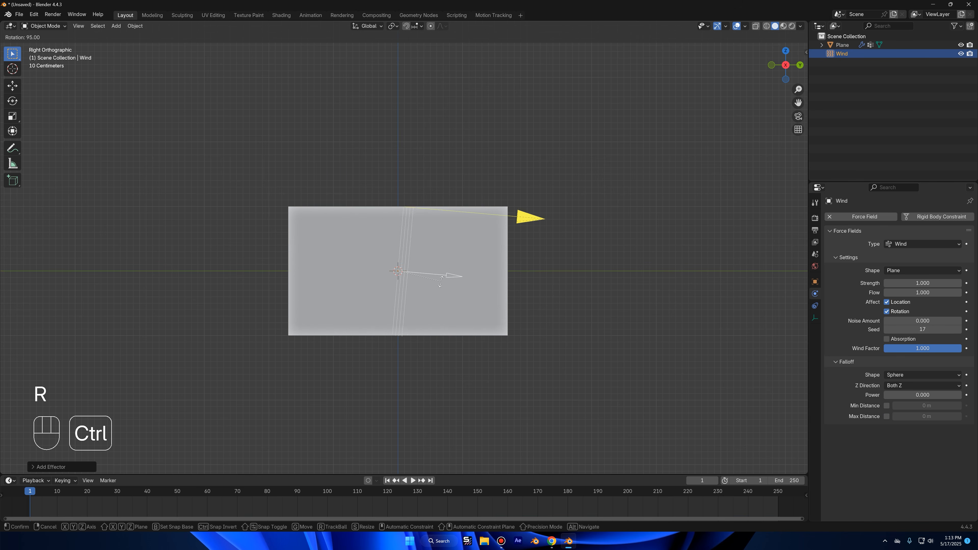
left_click(438, 277)
Step: Move the wind force field 4 m along negative Y, beyond the plane's pinned edge
key("g")
key("y")
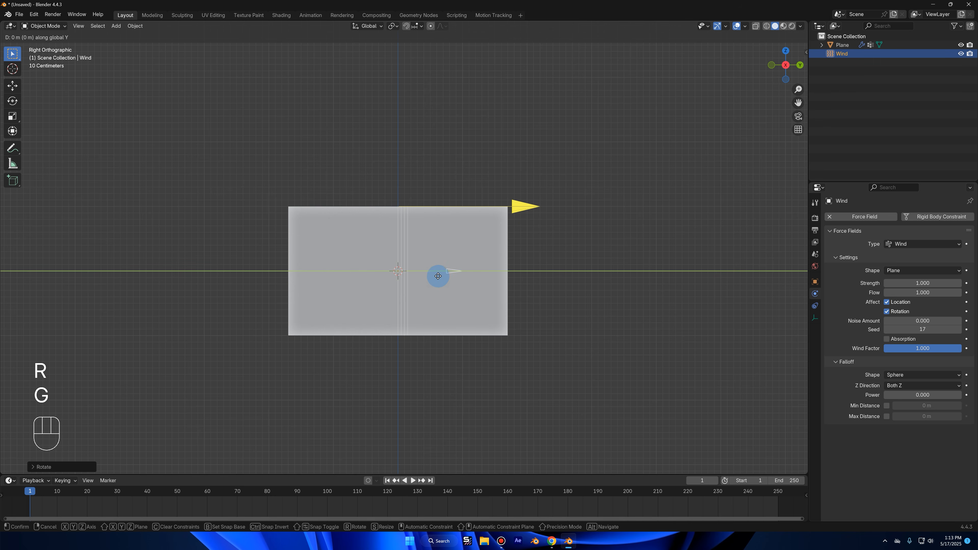
key("ctrl")
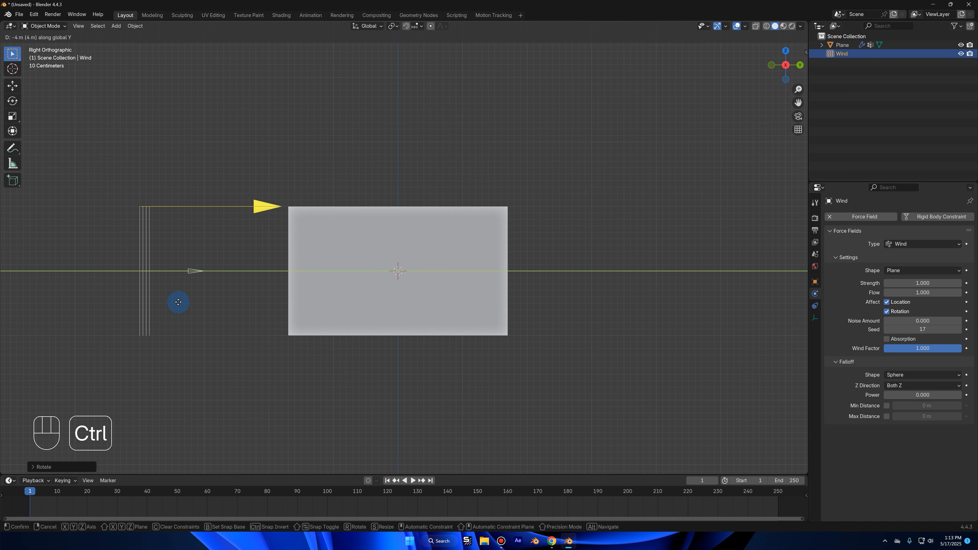
Step: Lower the wind force field 0.2 m along Z and tilt it slightly so it blows a little upward
key("r")
key("g")
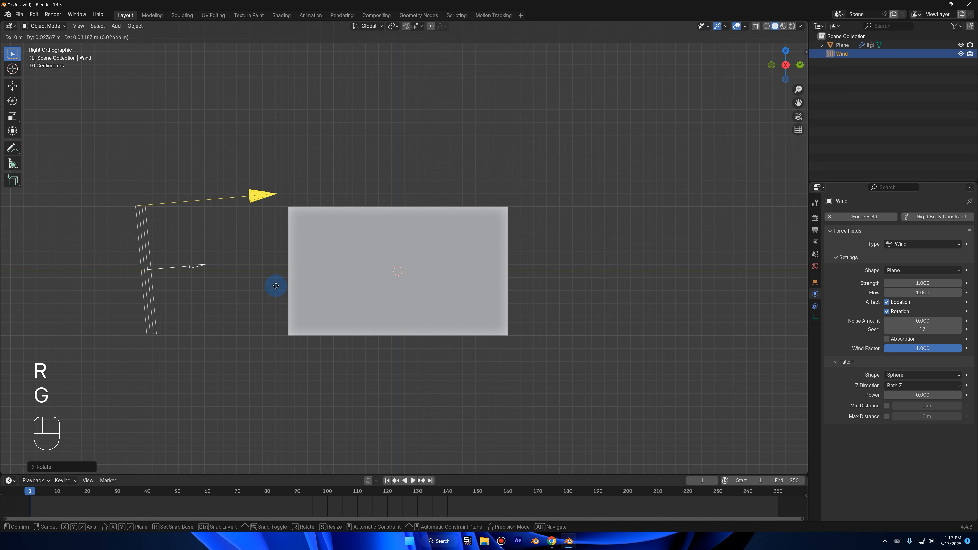
key("z")
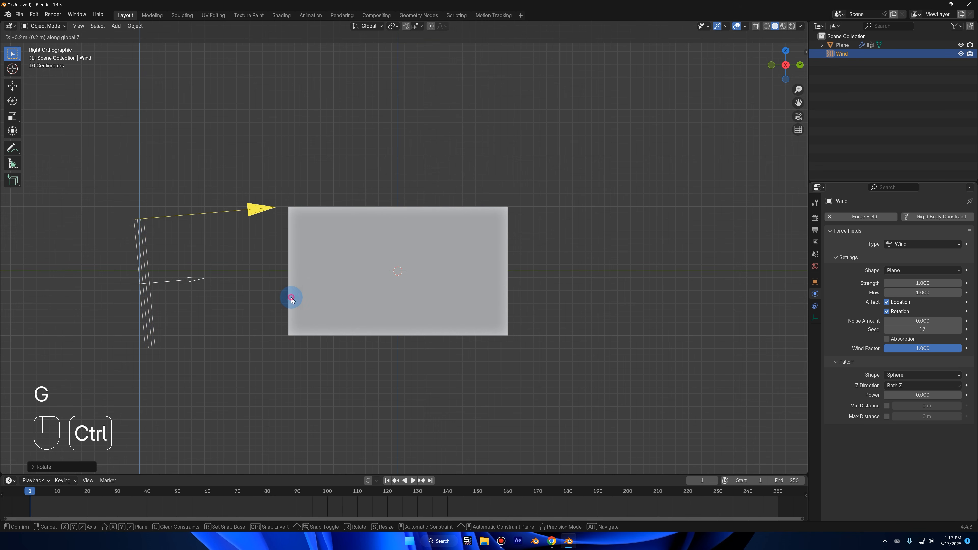
left_click(289, 295)
key("t")
key("r")
left_click(290, 283, "ctrl")
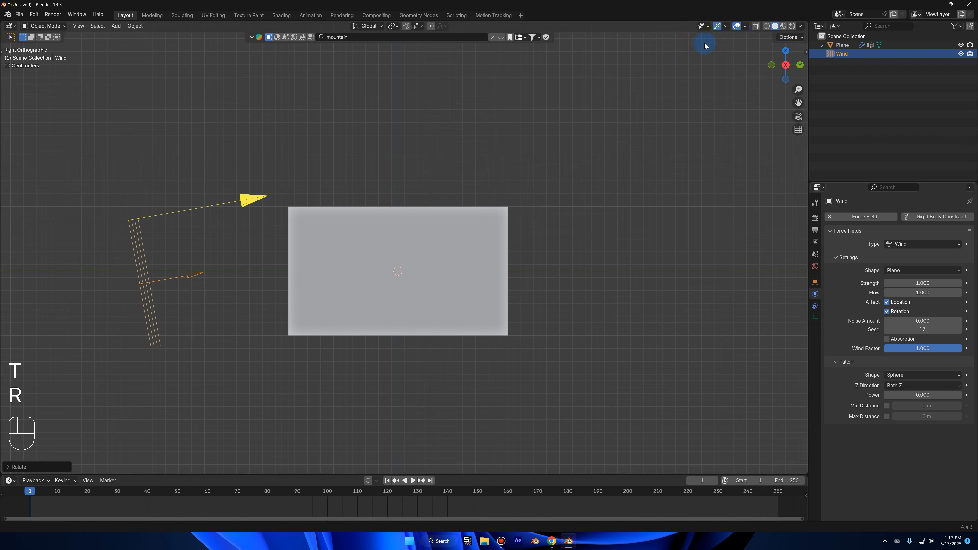
Step: In top view, shift the wind force field slightly along positive X and angle it back toward the plane
left_click(786, 52)
key("g")
right_click(434, 215)
scroll(428, 341, "down", 3)
key("g")
middle_click(434, 333)
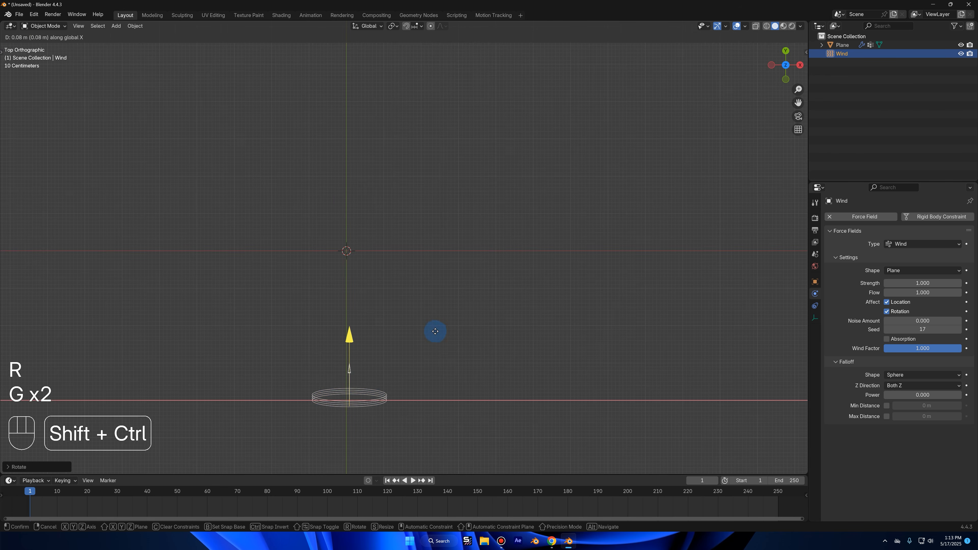
left_click(438, 332)
key("r")
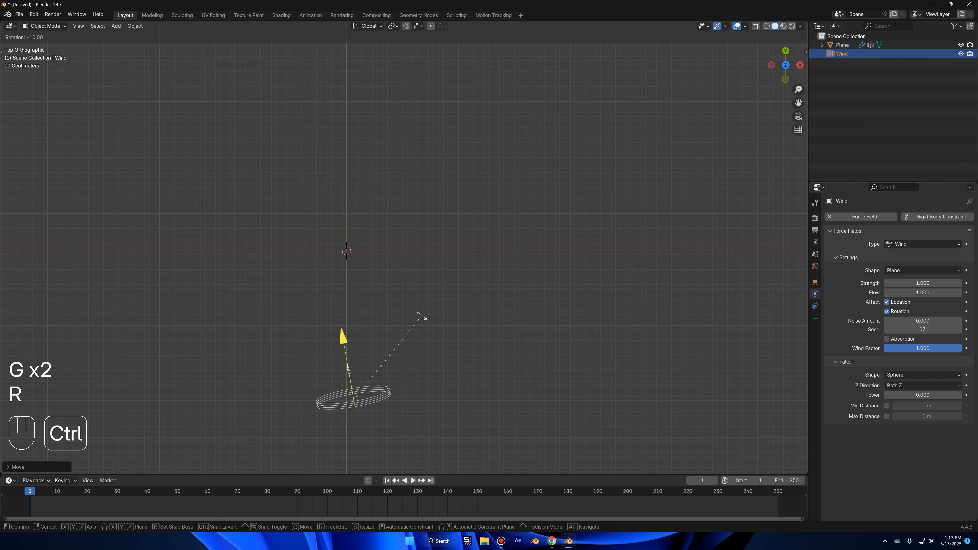
left_click(399, 295)
Step: Play the simulation with the wind field, examine its effect on the cloth, and return to frame 1
middle_click_drag(399, 295, 215, 315)
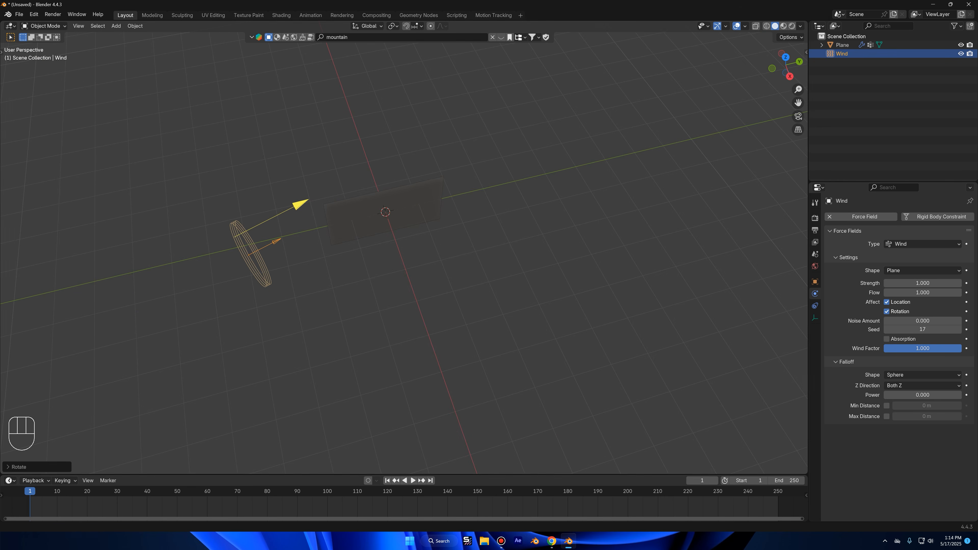
middle_click_drag(470, 275, 557, 238)
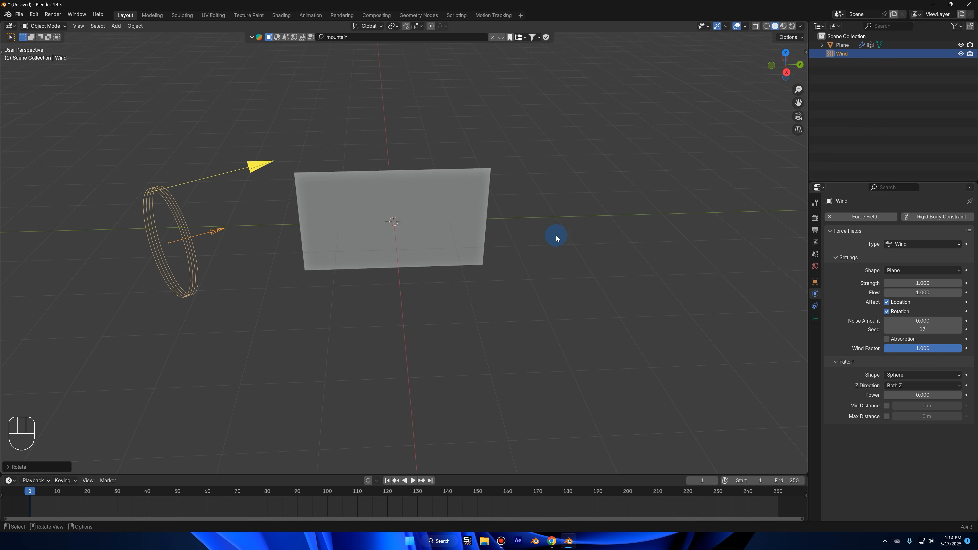
key("space")
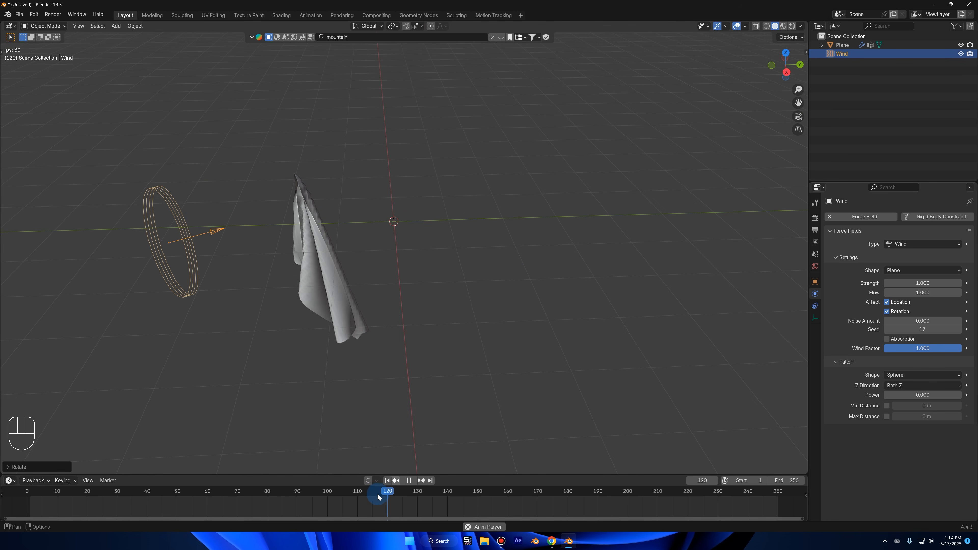
key("space")
key("shift+Left")
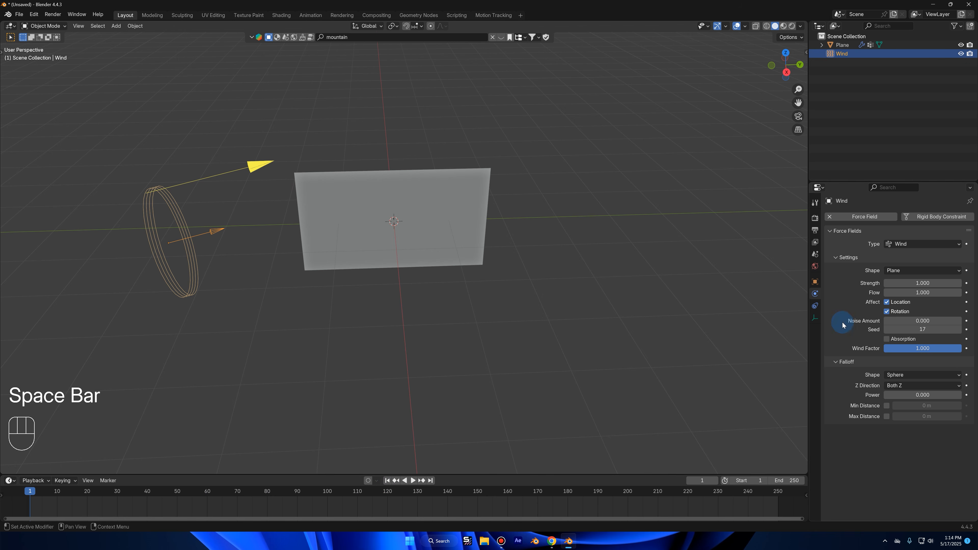
Step: Set the wind force field's Strength to 3500
left_click(913, 283)
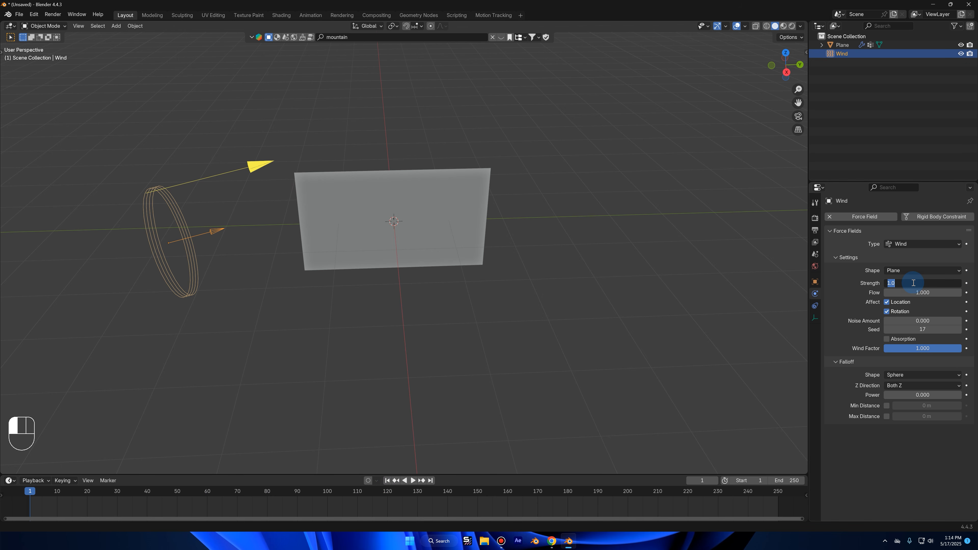
type("3500")
key("Return")
Step: Replay the simulation with the stronger wind and examine the flag's motion from several angles, stopping at frame 26
key("space")
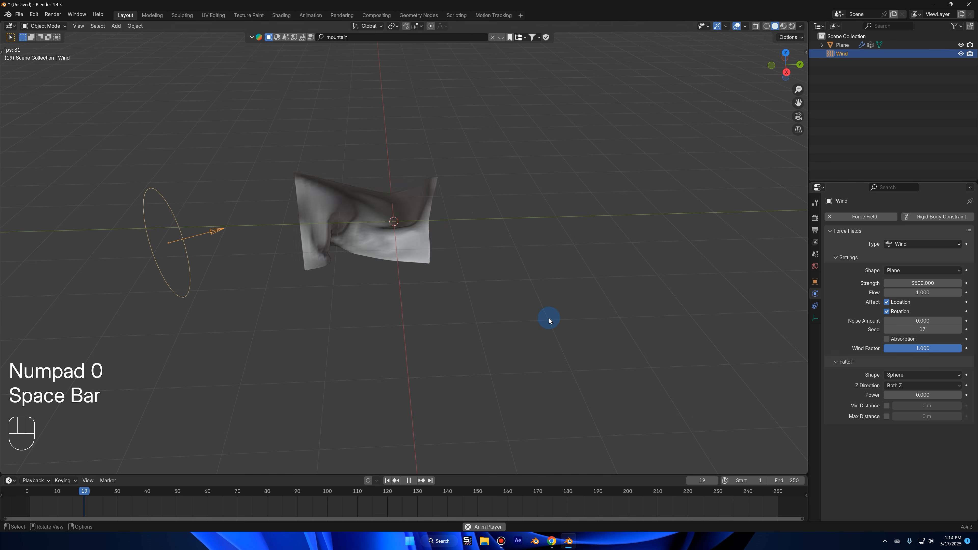
key("space")
left_click(387, 480)
key("space")
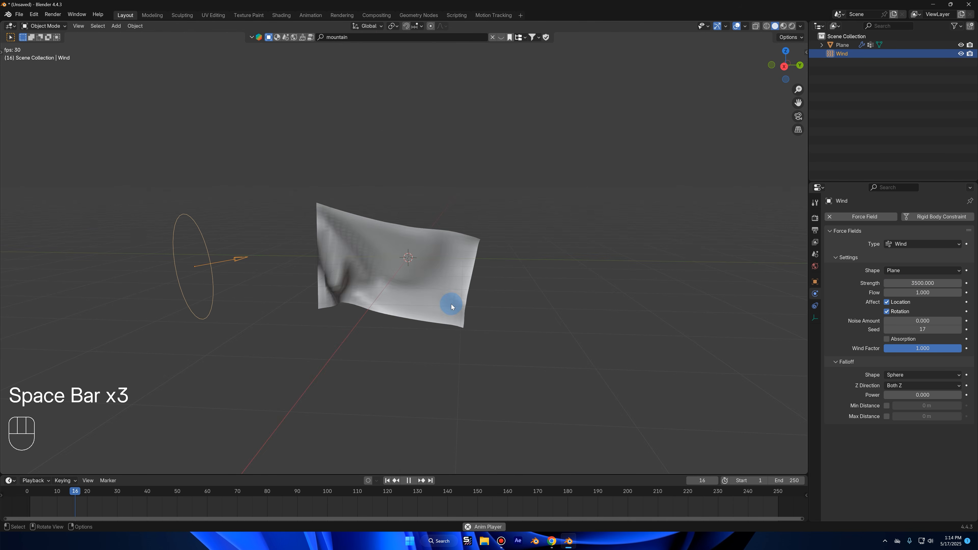
middle_click_drag(451, 304, 323, 268)
middle_click_drag(384, 271, 396, 411)
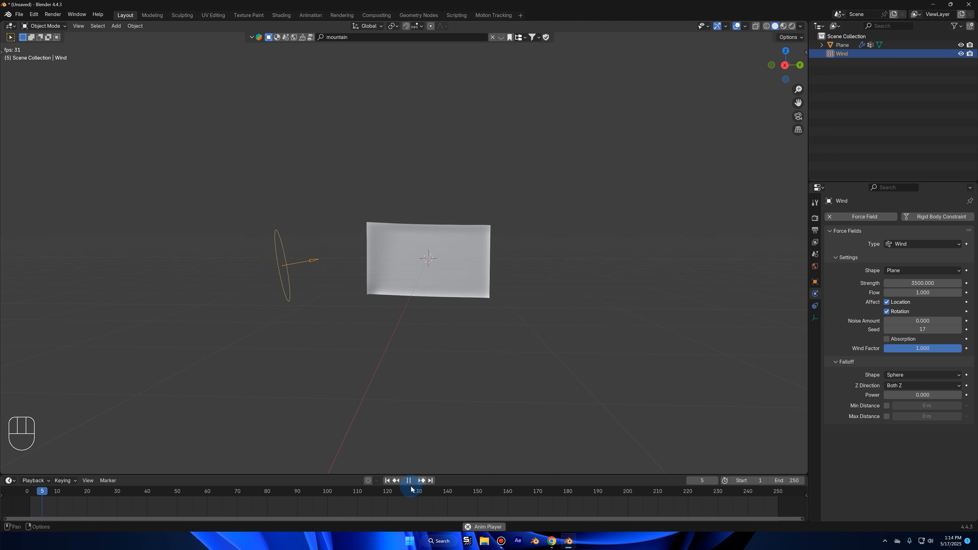
key("space")
mouse_move(469, 362)
middle_mouse_down()
mouse_move(456, 353)
mouse_move(469, 346)
middle_mouse_up()
scroll(526, 306, "up", 2)
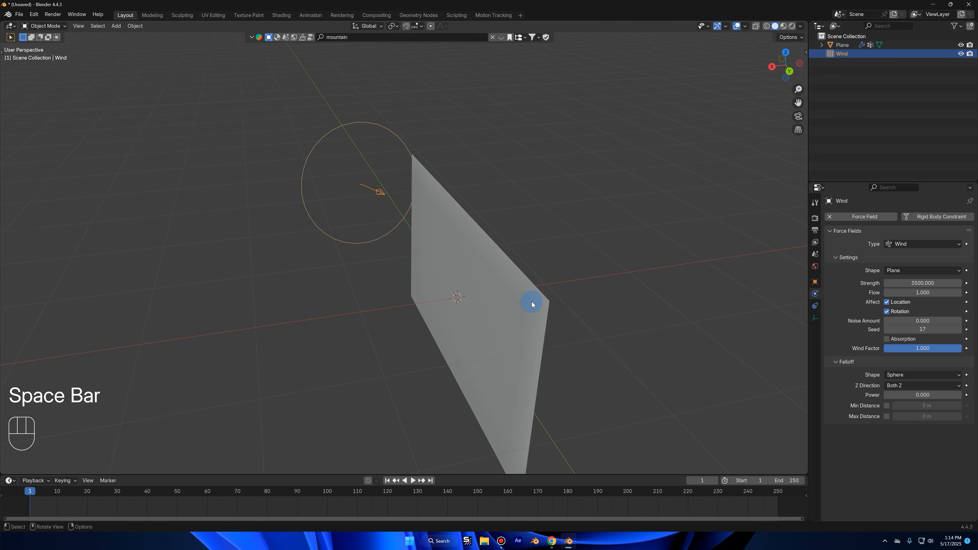
key("space")
middle_click_drag(482, 295, 499, 289)
key("space")
Step: Add a Subdivision Surface modifier to the plane and set its Levels Viewport to 2
left_click(501, 289)
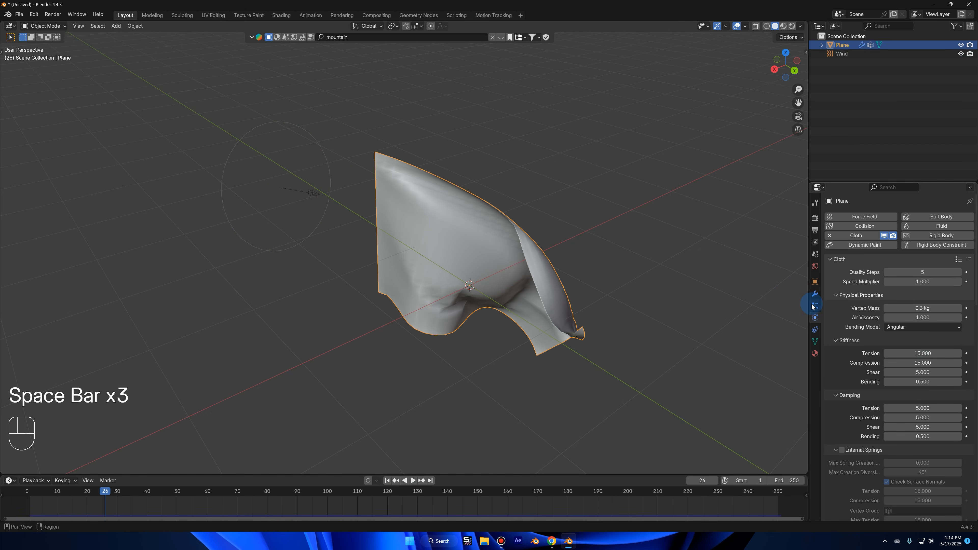
left_click(815, 294)
left_click(882, 220)
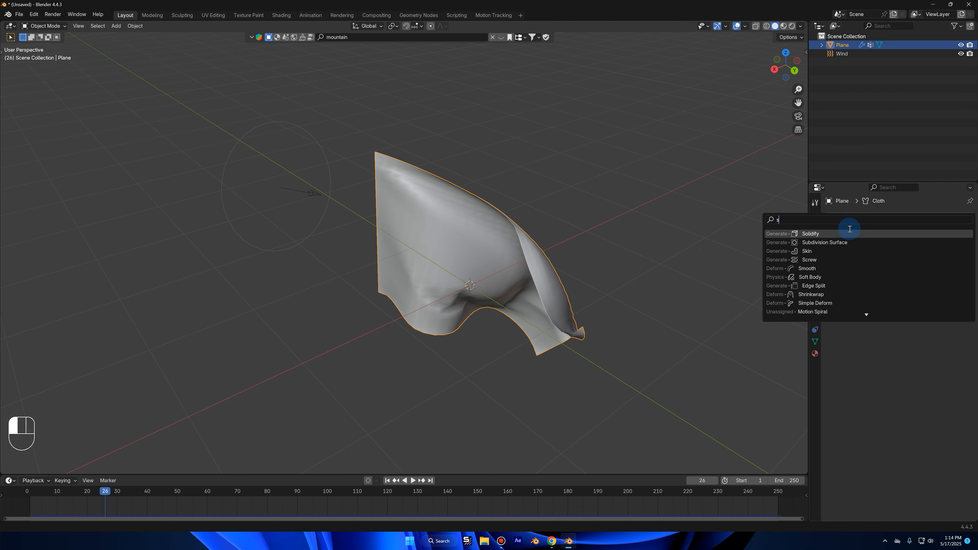
left_click(799, 308)
left_click(888, 218)
type("s")
left_click(817, 242)
middle_click_drag(627, 251, 785, 286)
left_click(966, 282)
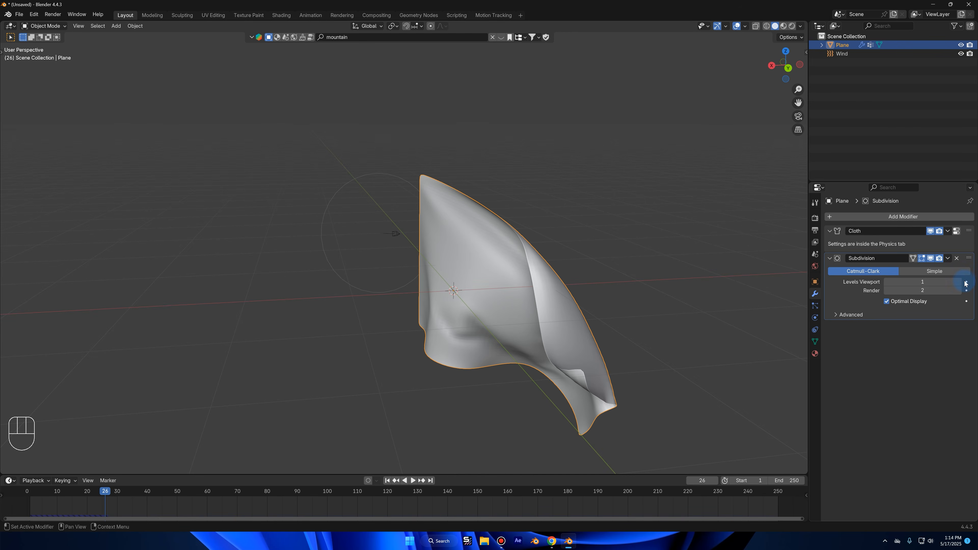
Step: Add a Solidify modifier to the plane and set its Thickness to 0.005 m
left_click(873, 217)
type("s")
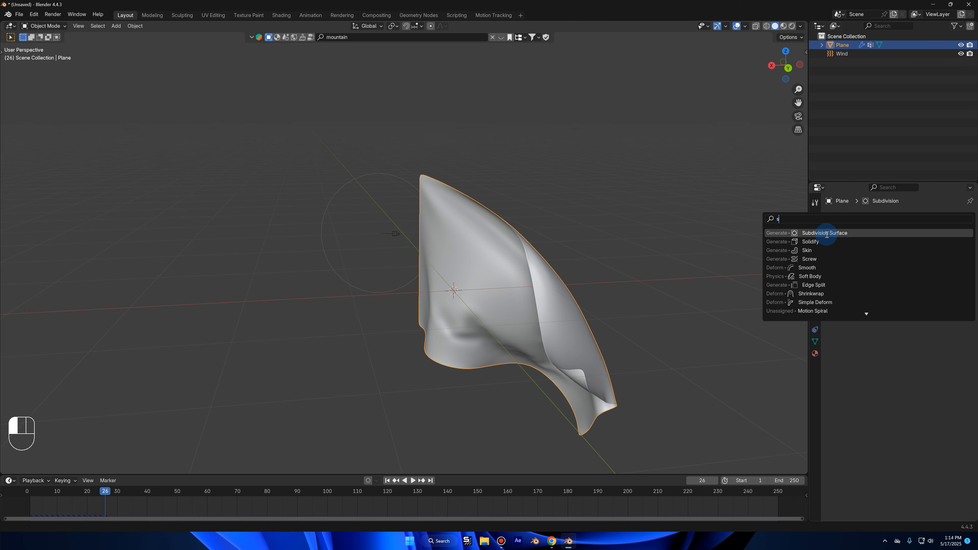
left_click(826, 242)
middle_click_drag(634, 274, 844, 363)
left_click_drag(922, 349, 905, 350, "shift")
left_click(933, 349)
type(".00")
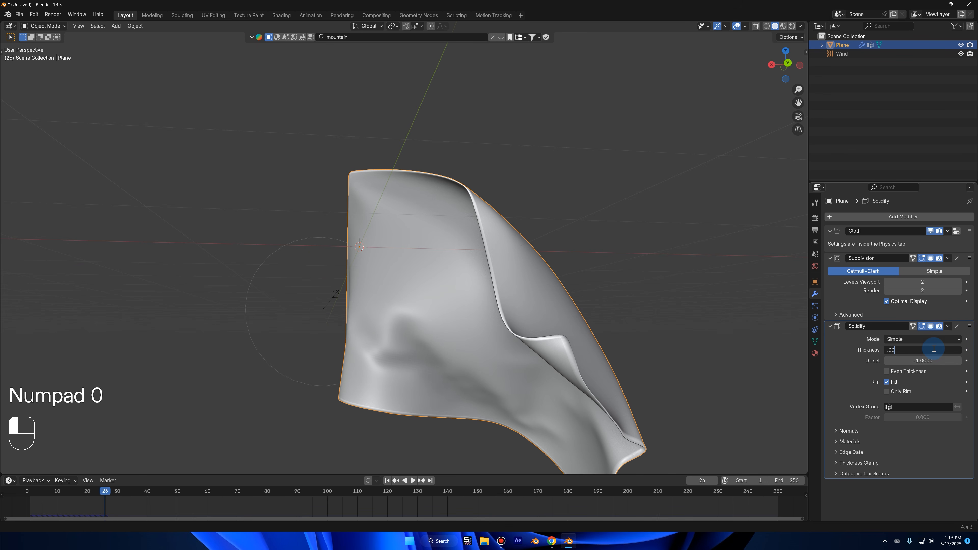
type("5")
key("Return")
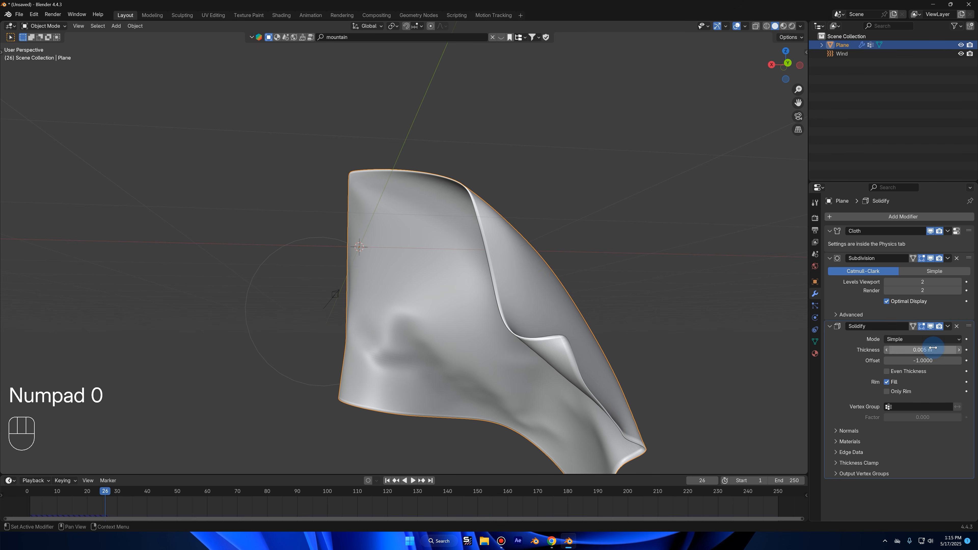
Step: Move the Solidify modifier above the Subdivision modifier and set its Thickness to 0.003 m
left_click_drag(968, 328, 969, 257)
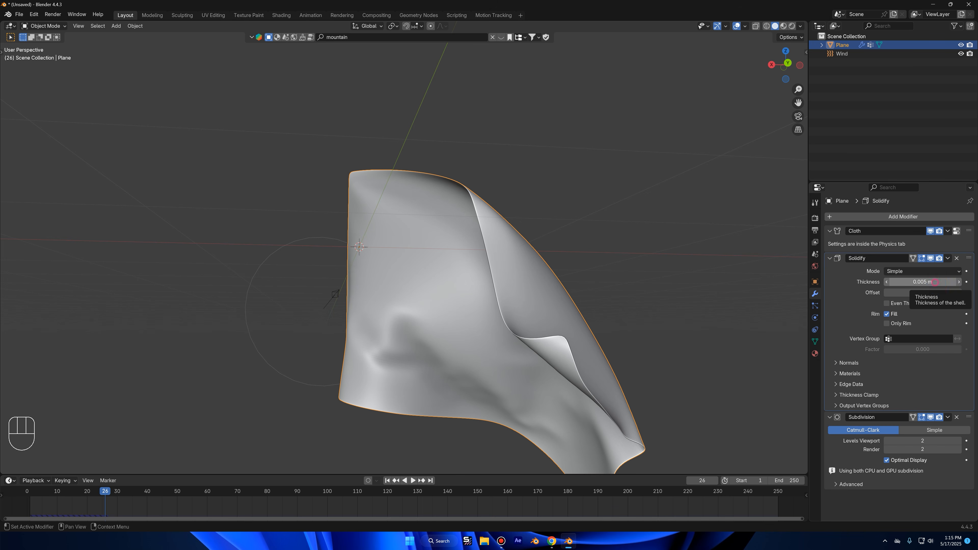
left_click(935, 282)
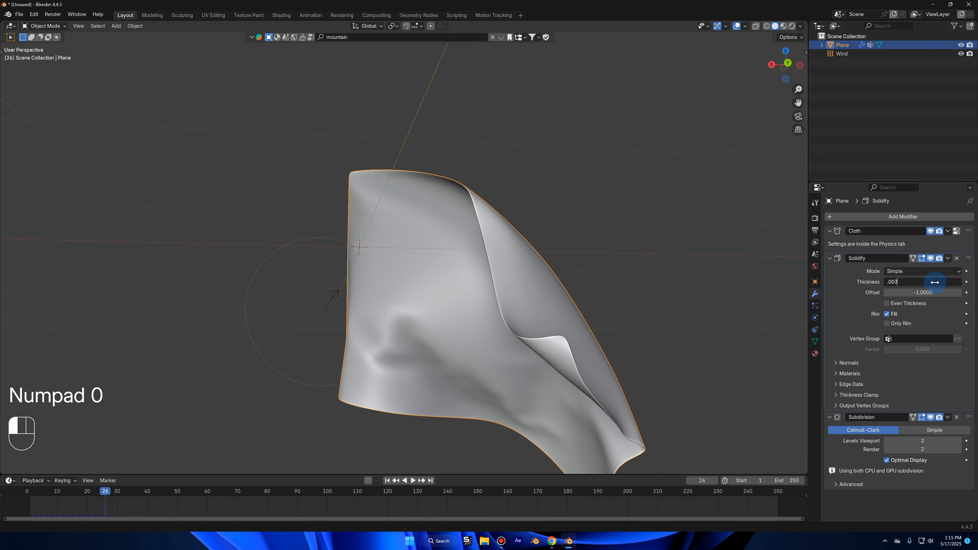
type(".003")
left_click(686, 274)
Step: Replay the cloth simulation to examine the flag's motion, reset it to frame 1, and switch to the right orthographic view
key("space")
middle_click_drag(670, 234, 480, 240)
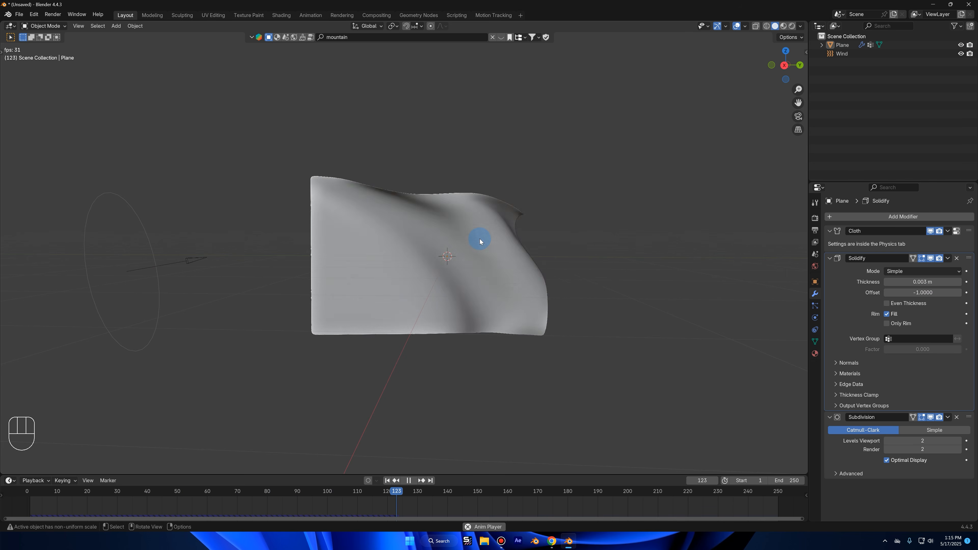
key("space")
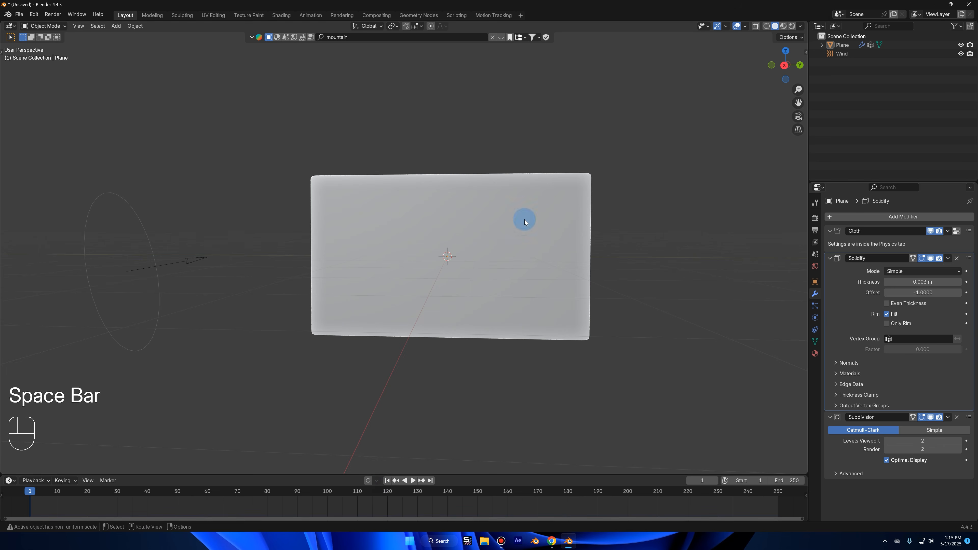
middle_click_drag(660, 141, 675, 134)
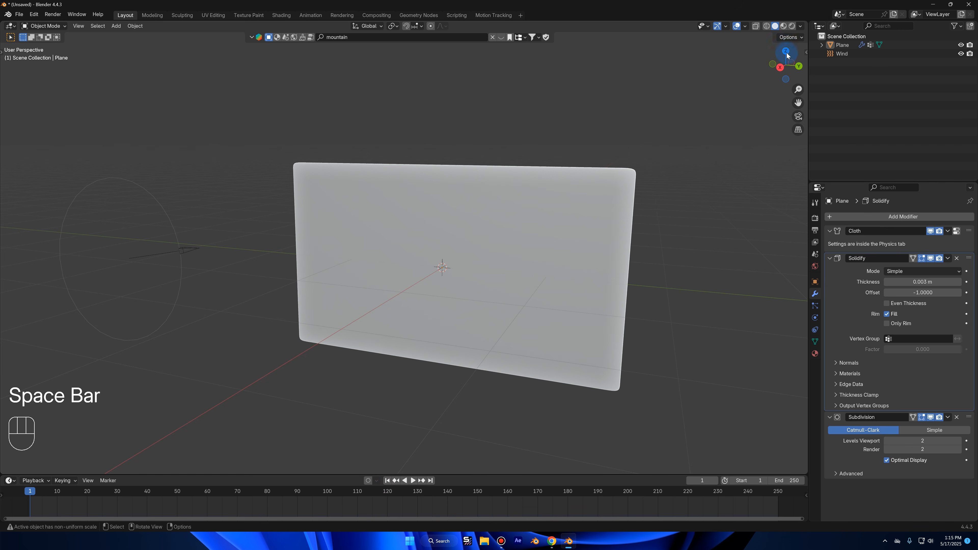
left_click(782, 68)
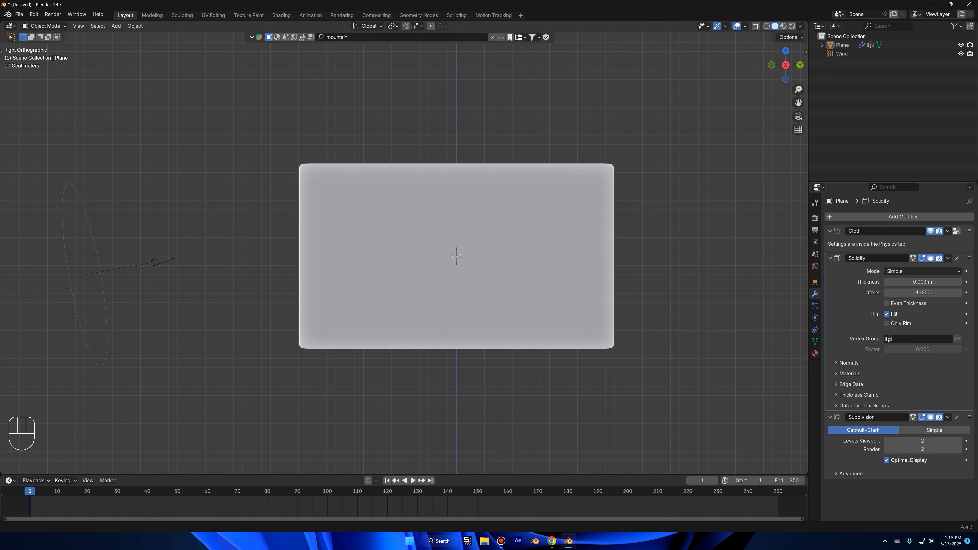
Step: Switch to Chrome, search Google Images for "pakistan flag", look over the flag pictures, and close the tab
key("alt+Tab")
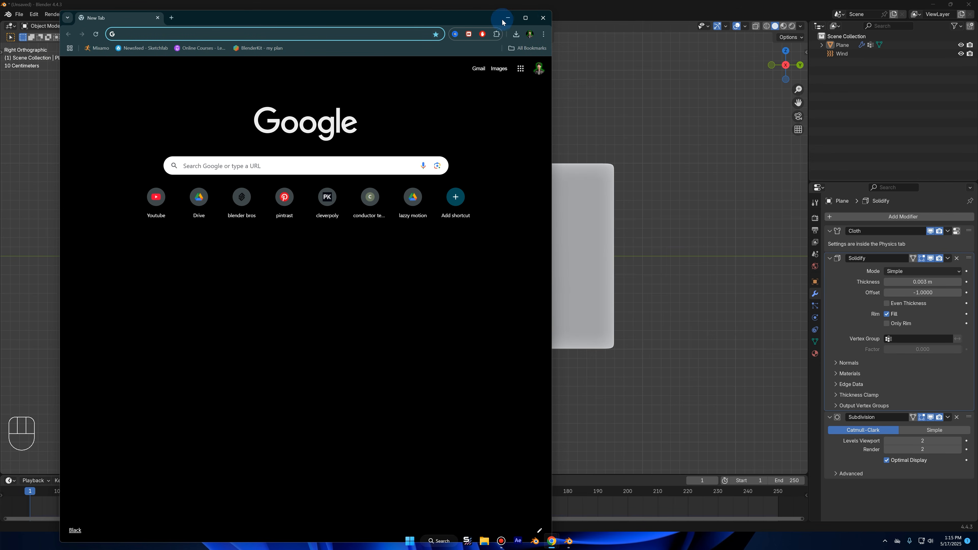
left_click(526, 18)
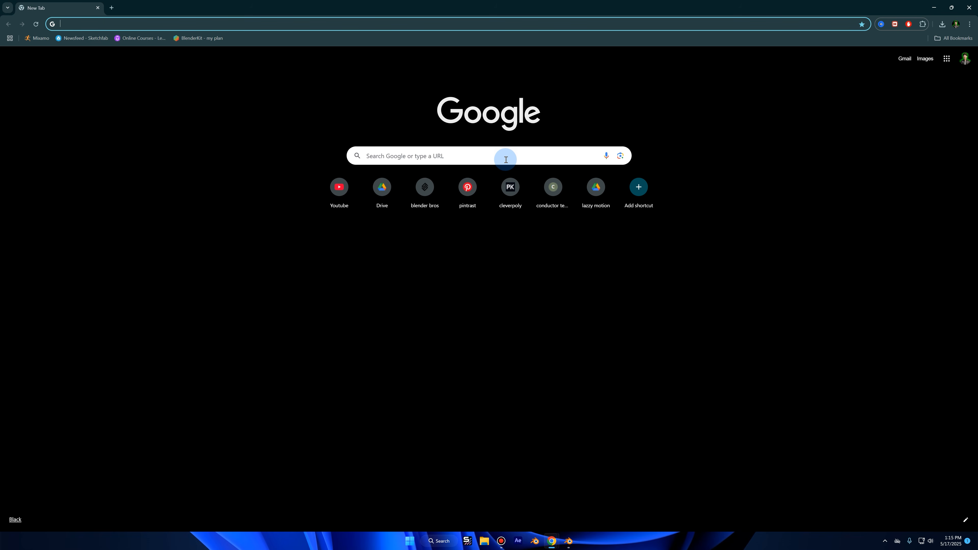
type("pakis")
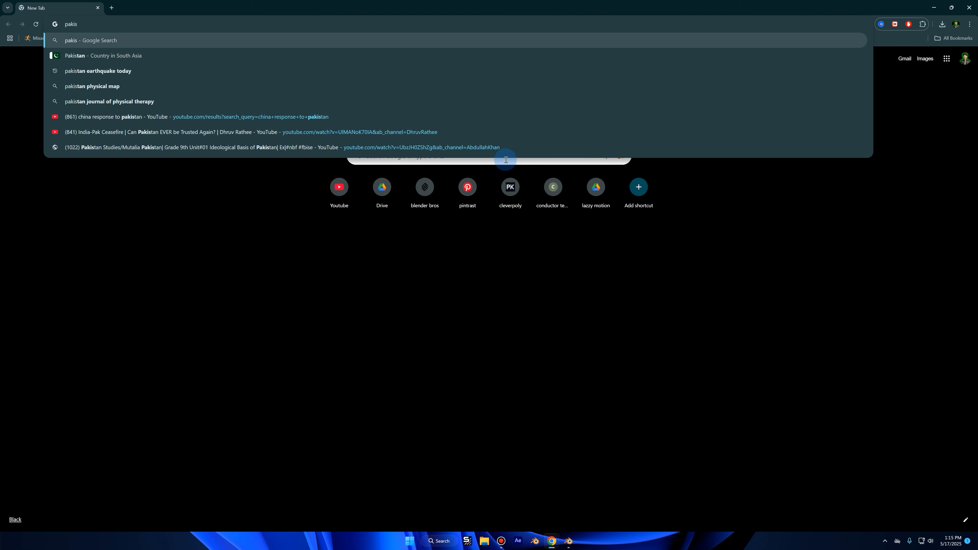
type("n flaf")
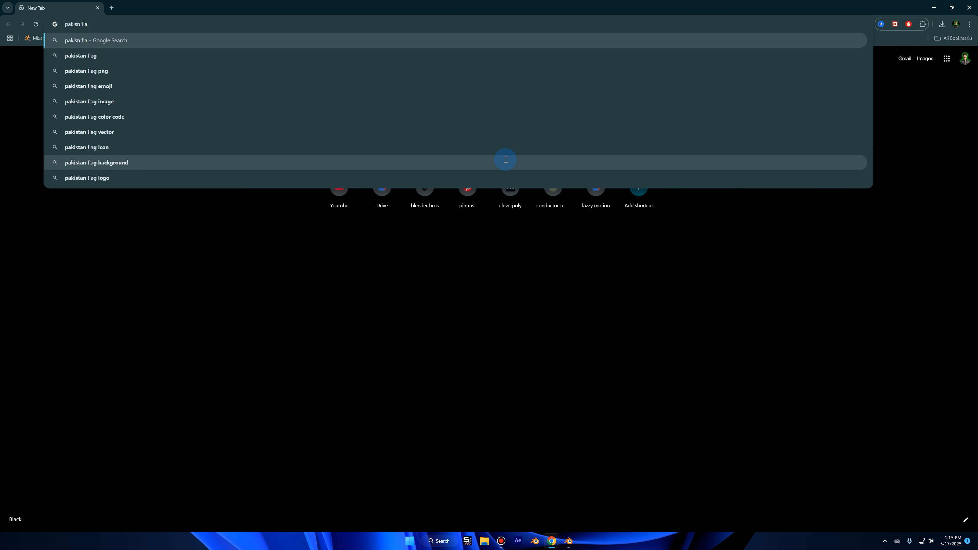
left_click(239, 59)
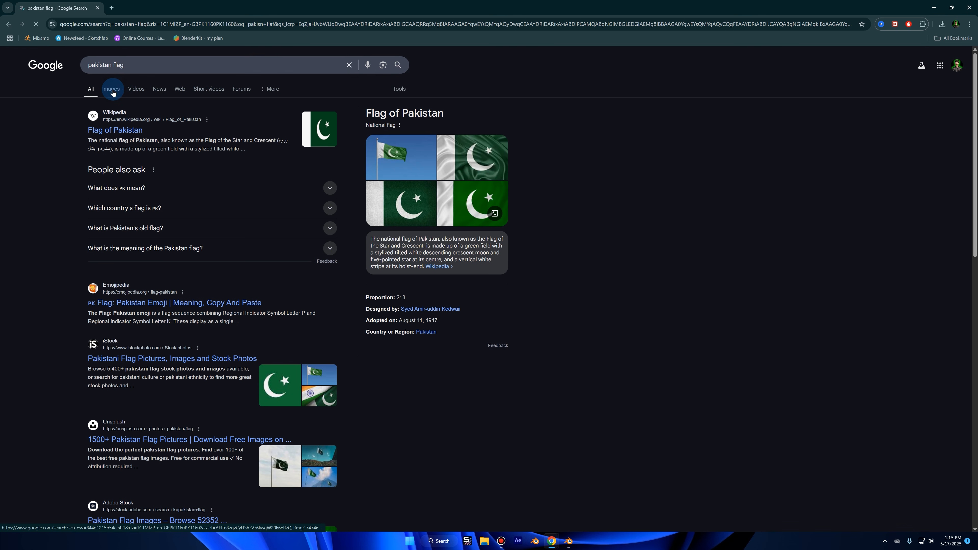
left_click(111, 89)
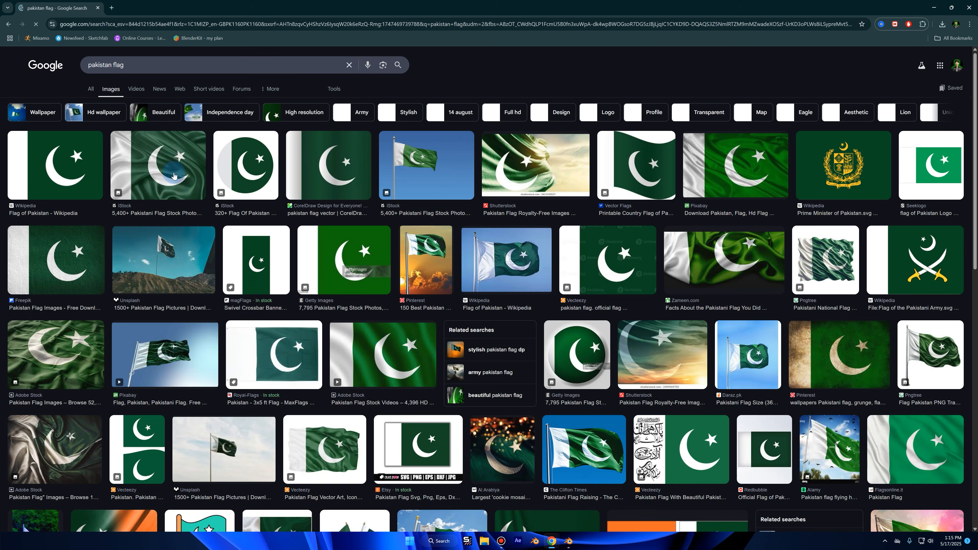
left_click(98, 8)
Step: In File Explorer, locate the Flag_of_Pakistan.svg image in the vfx folder and close the window
left_click(483, 543)
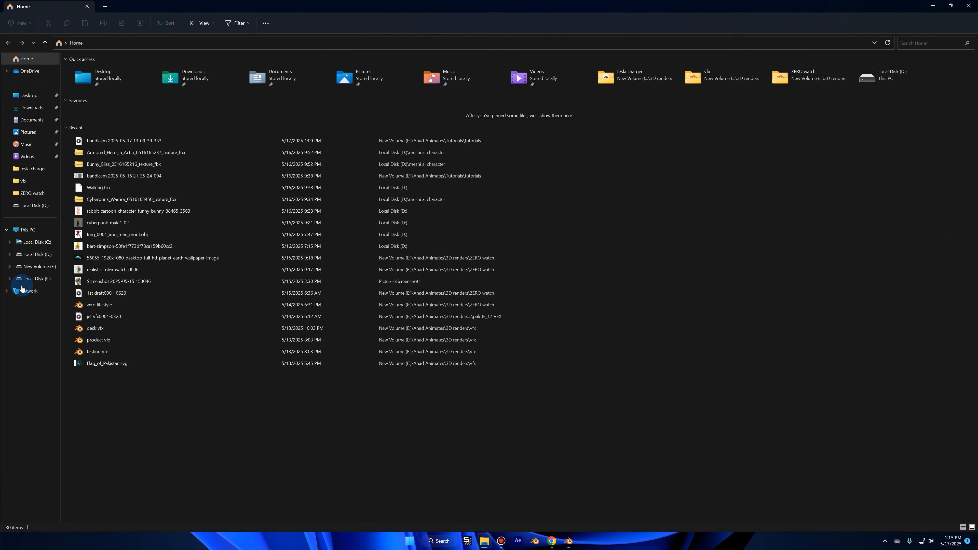
left_click(38, 267)
double_click(91, 73)
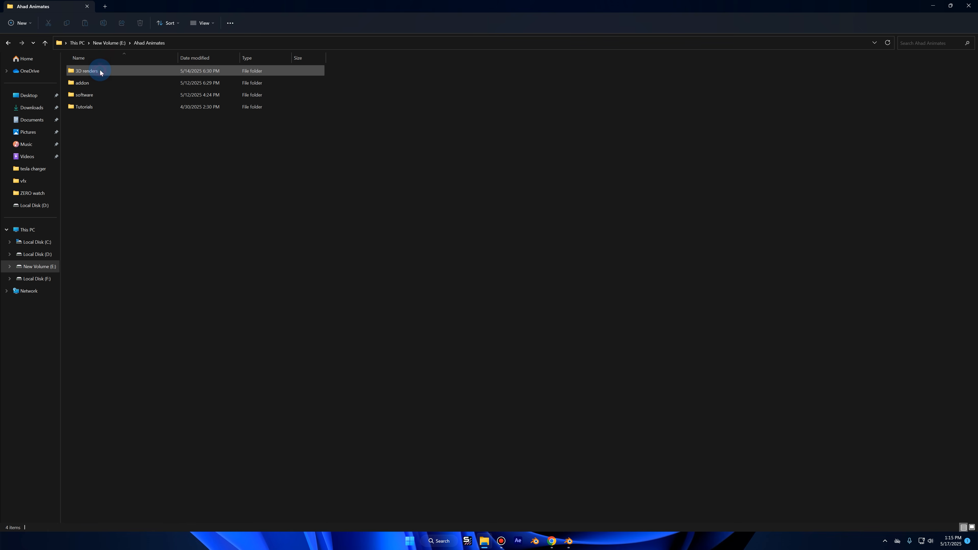
left_click(37, 180)
double_click(87, 138)
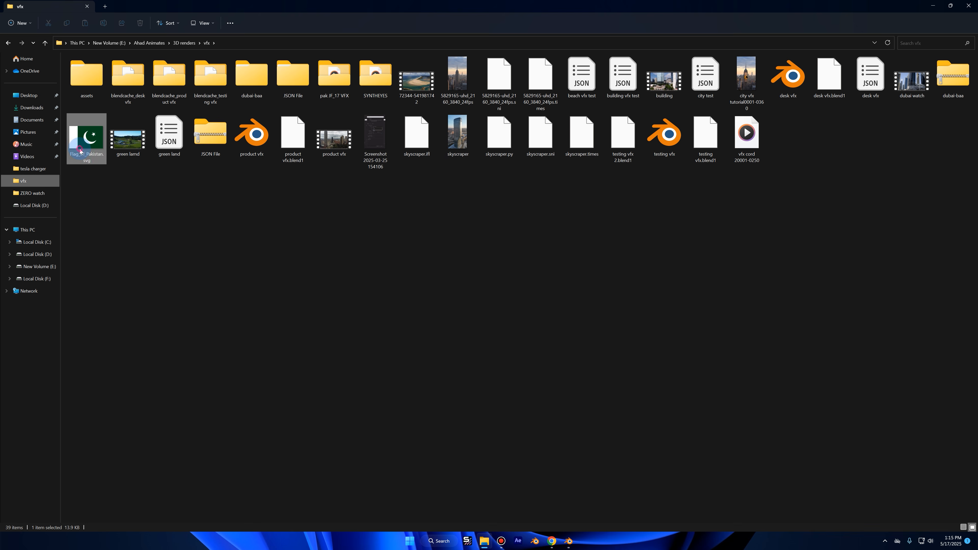
left_click(304, 307)
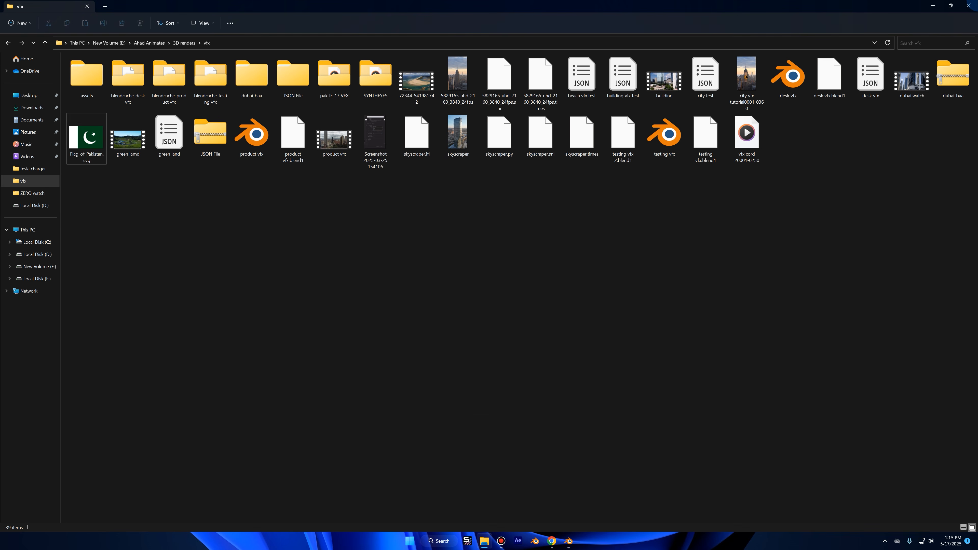
left_click(968, 5)
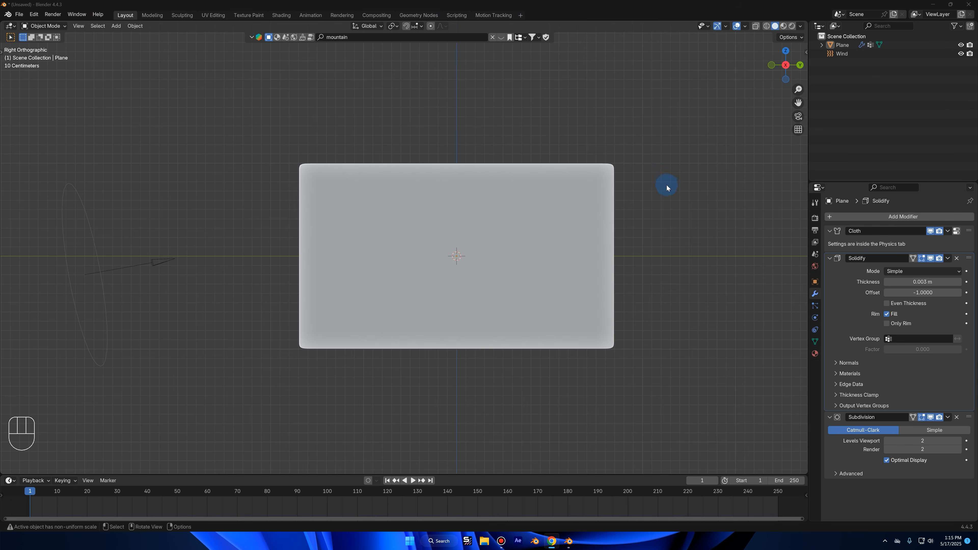
Step: Switch the viewport to Material Preview shading and search the BlenderKit materials for "cloth"
scroll(649, 181, "up", 1)
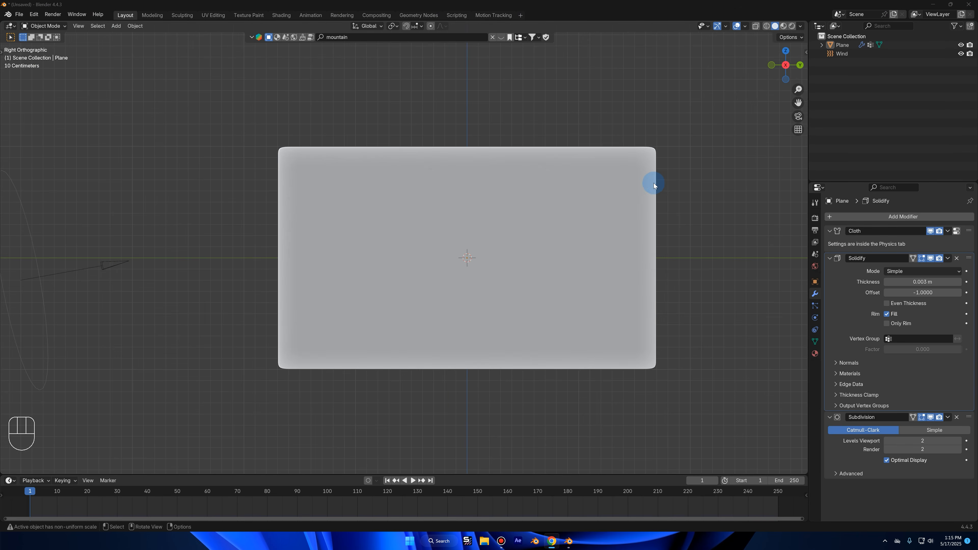
left_click(784, 27)
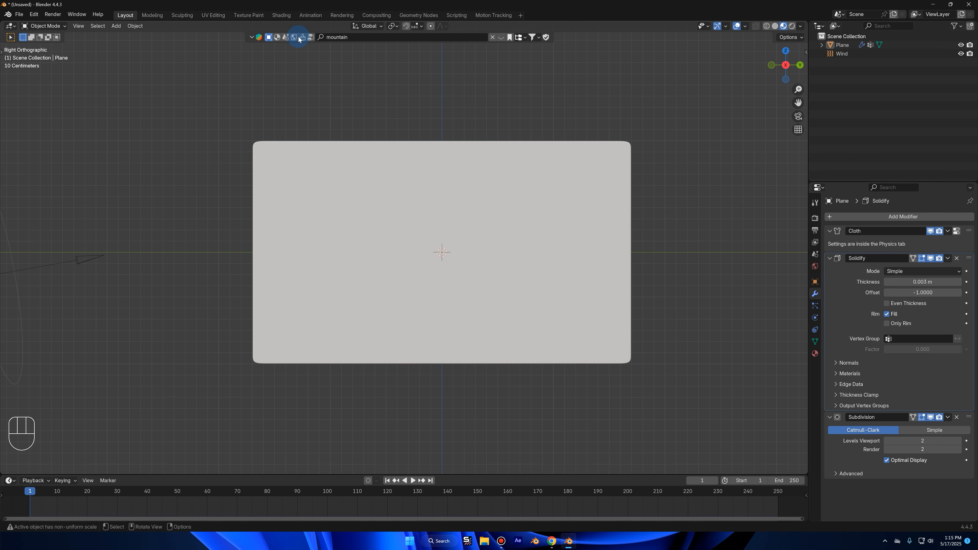
left_click(278, 38)
left_click(348, 38)
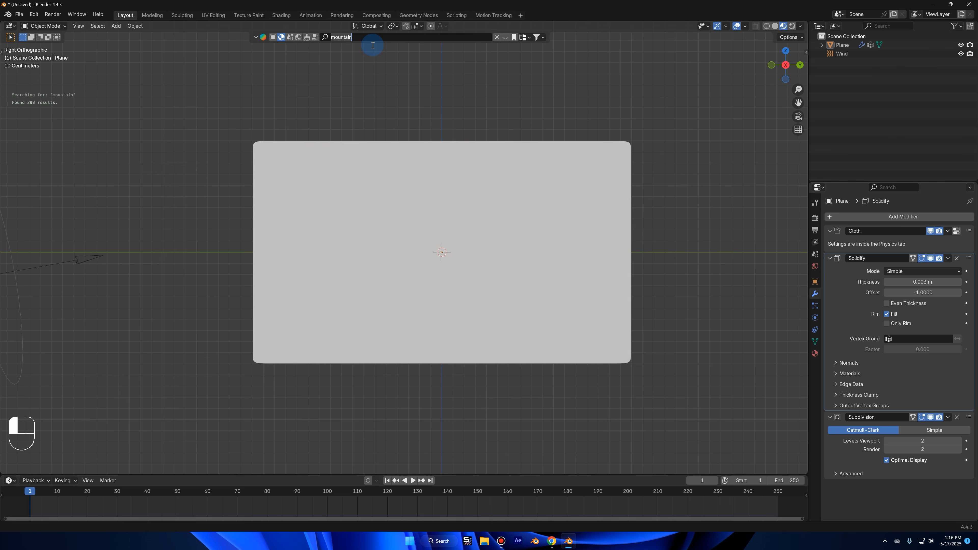
left_click(373, 47)
mouse_move(337, 135)
middle_mouse_down()
mouse_move(371, 149)
mouse_move(327, 139)
middle_mouse_up()
Step: Apply the blue Fabric 130 material from the BlenderKit results to the flag plane and inspect it from several angles
mouse_move(43, 80)
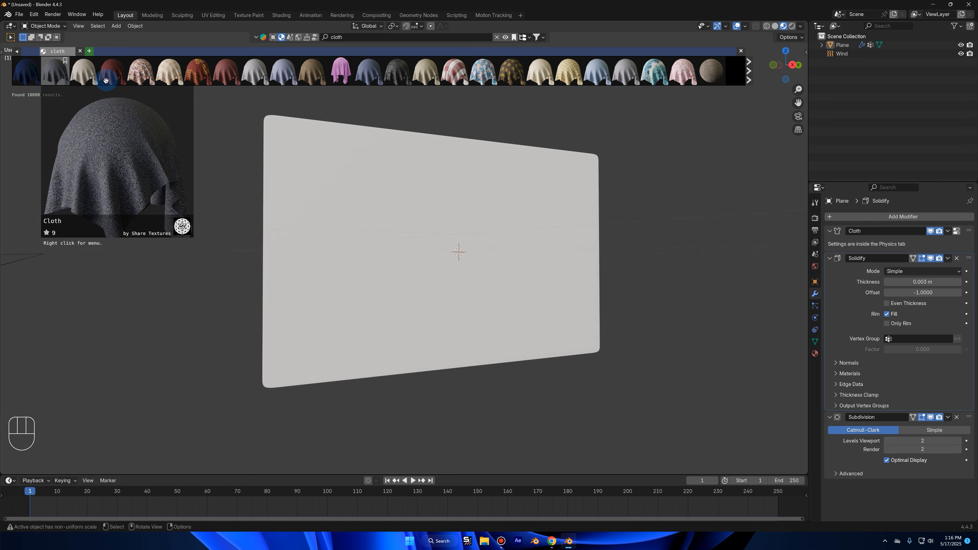
mouse_move(79, 76)
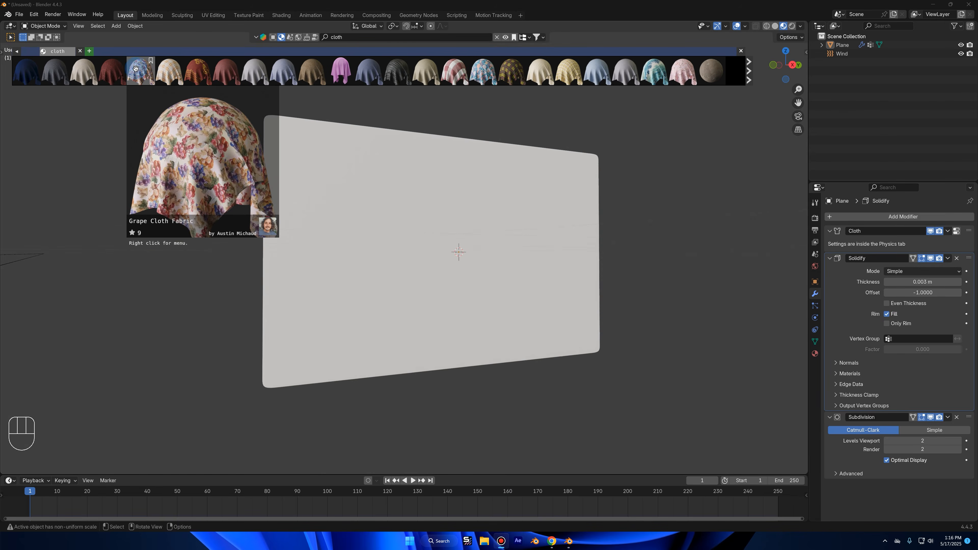
mouse_move(356, 68)
left_click_drag(356, 68, 396, 170)
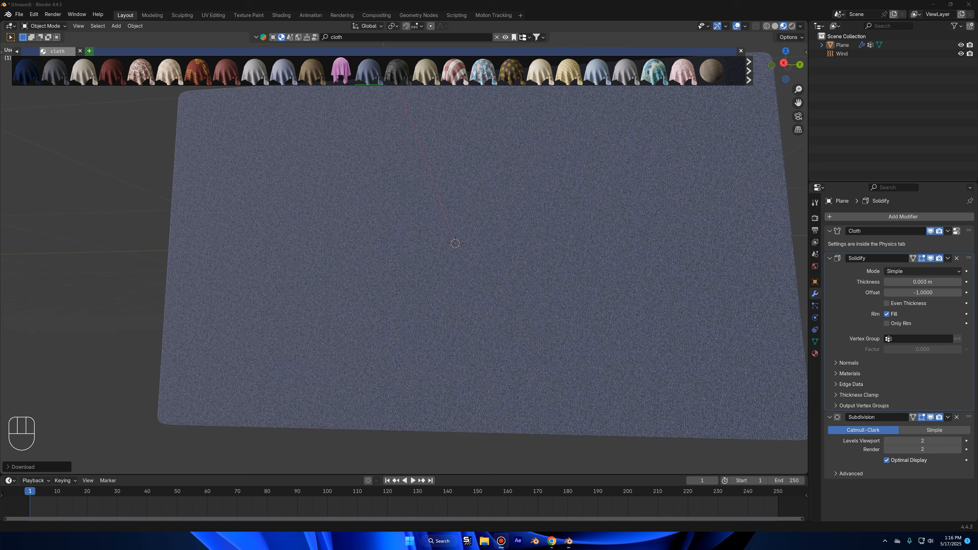
middle_click_drag(315, 217, 218, 214)
middle_click_drag(367, 217, 544, 216)
Step: Select the flag plane and display it from the right side in the Shading workspace
left_click(544, 216)
left_click(283, 15)
left_click(786, 65)
left_click(773, 26)
middle_click_drag(494, 274, 497, 179, "shift")
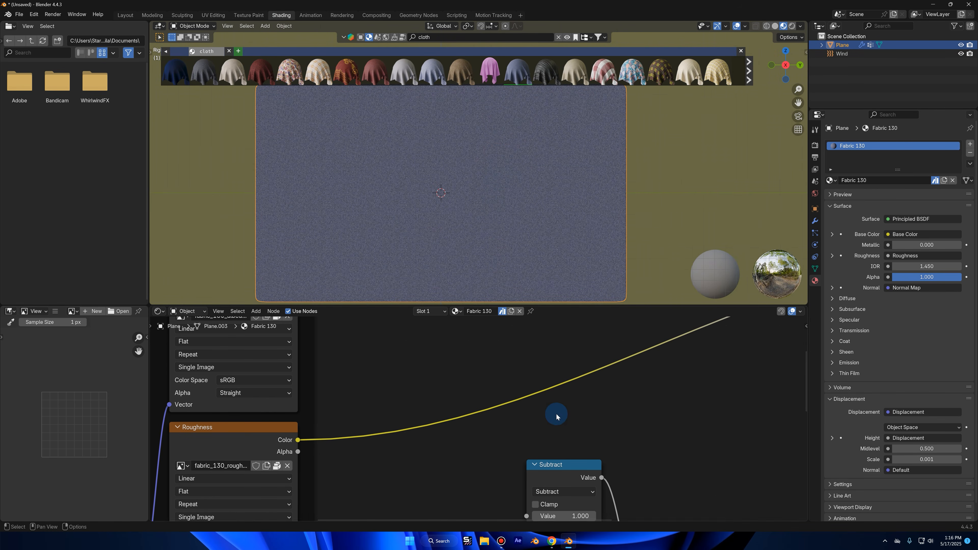
Step: Open the Normal Map node's Strength value for editing in the Fabric 130 node tree
scroll(542, 430, "down", 3)
middle_click_drag(546, 406, 432, 426)
scroll(577, 433, "up", 2)
left_click_drag(564, 490, 547, 490)
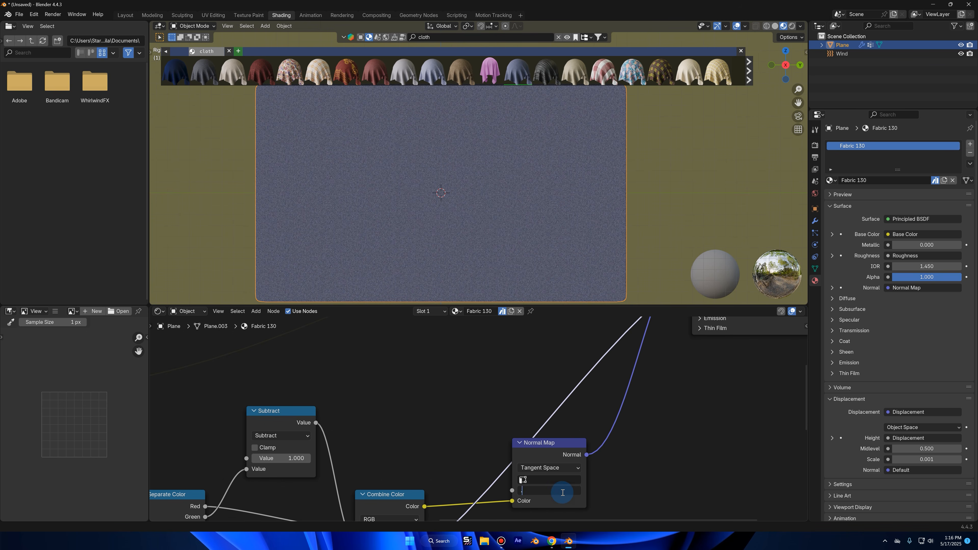
scroll(618, 400, "up", 5)
scroll(521, 385, "down", 2)
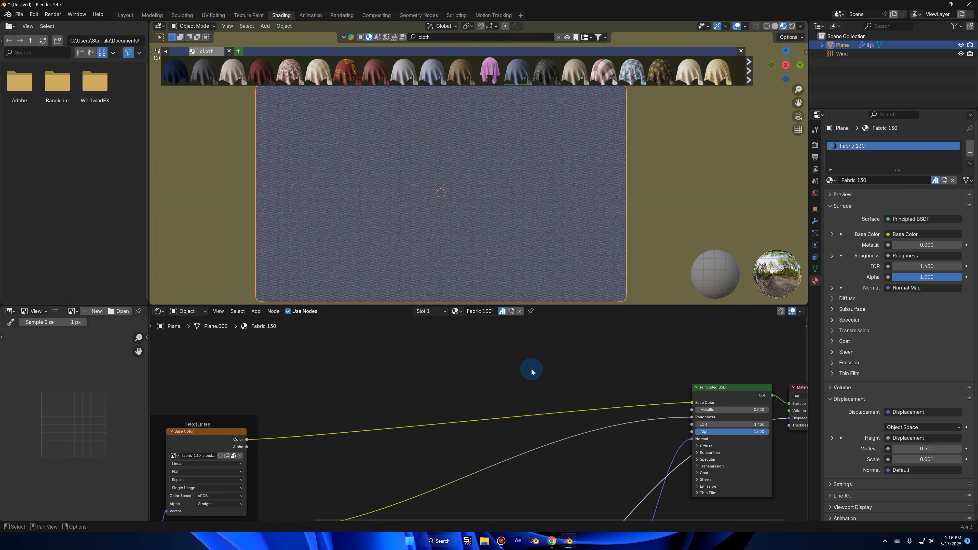
Step: Delete the Base Color image texture node from the Fabric 130 material and inspect the uncoloured weave up close
left_click(226, 439)
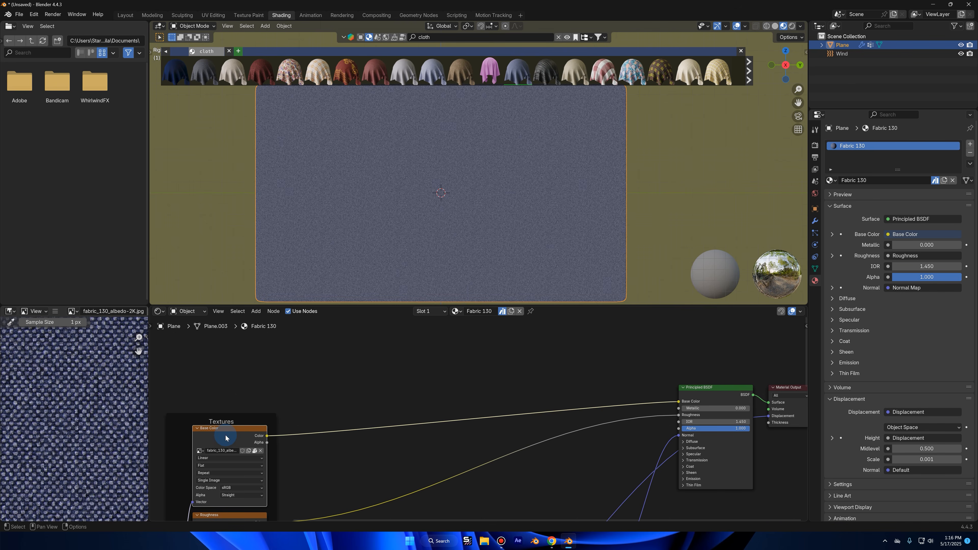
key("x")
scroll(439, 219, "up", 2)
middle_click_drag(439, 219, 528, 175)
scroll(528, 207, "up", 3)
middle_click_drag(270, 215, 268, 223)
middle_click_drag(356, 226, 336, 212)
Step: Add an Image Texture with Mapping and Texture Coordinate nodes to the Principled BSDF's Base Color and space the nodes apart
right_click(470, 396)
left_click(697, 392)
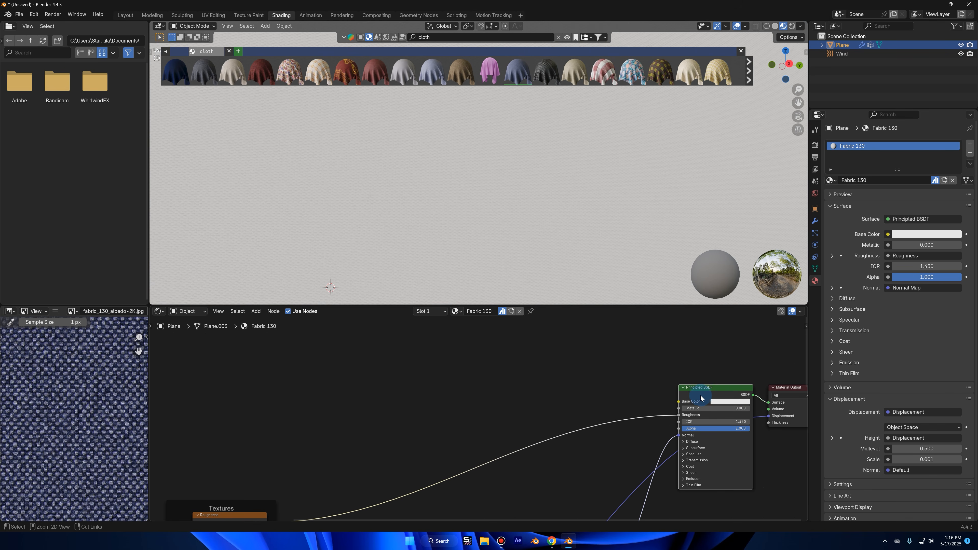
key("ctrl+t")
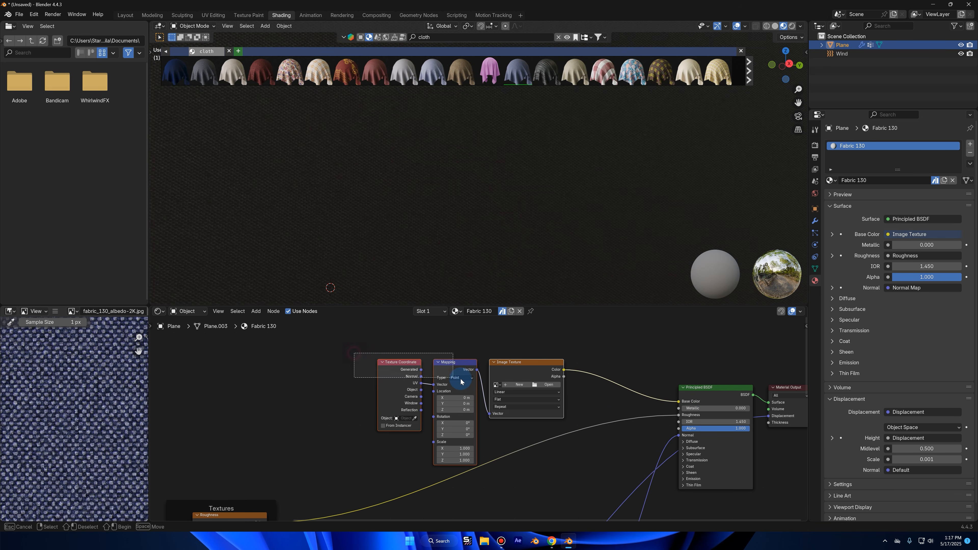
left_click_drag(454, 372, 256, 370)
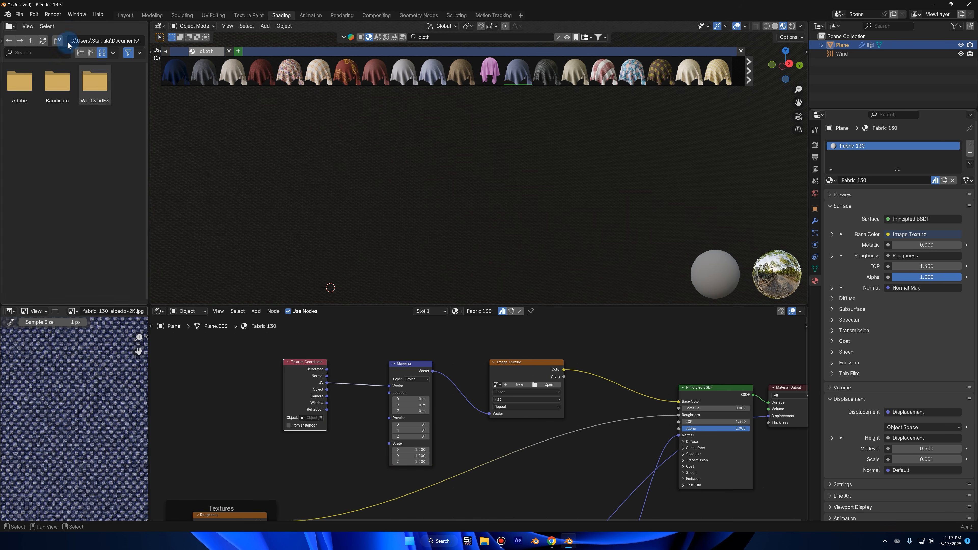
Step: Look up the Node Wrangler add-on in the Preferences to check that it is enabled
left_click(34, 14)
left_click(70, 124)
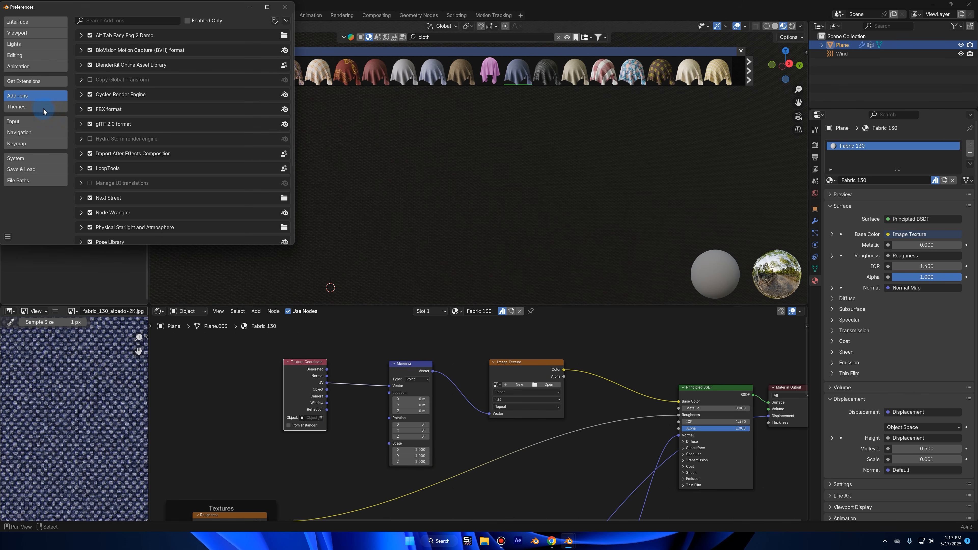
left_click(131, 21)
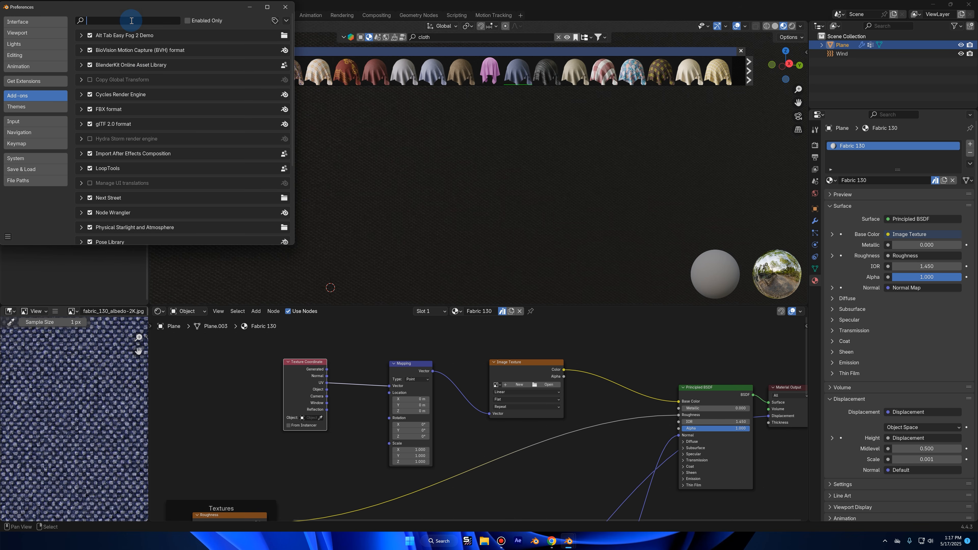
type("no")
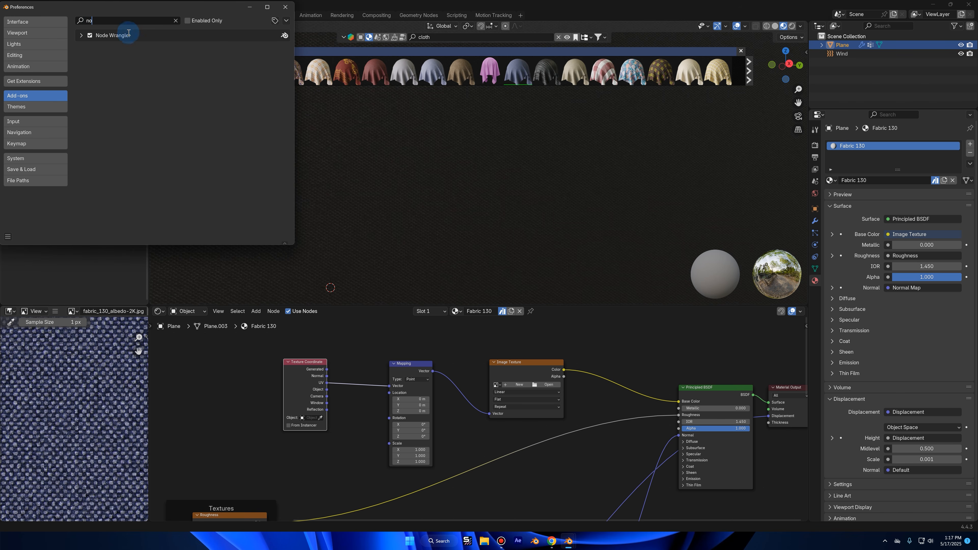
left_click(285, 7)
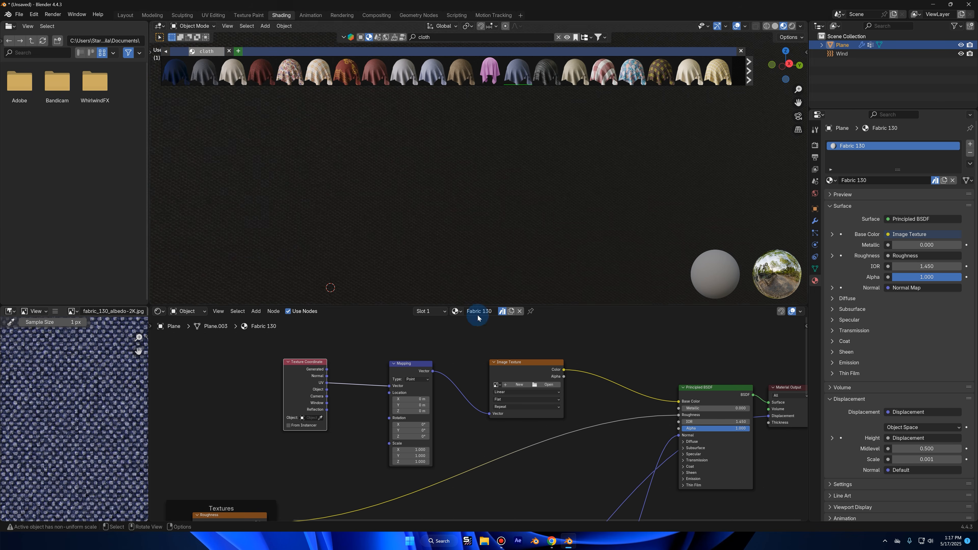
Step: Load Flag_of_Pakistan.svg.png into the new Image Texture node and view the whole plane straight on from the right side
left_click(547, 385)
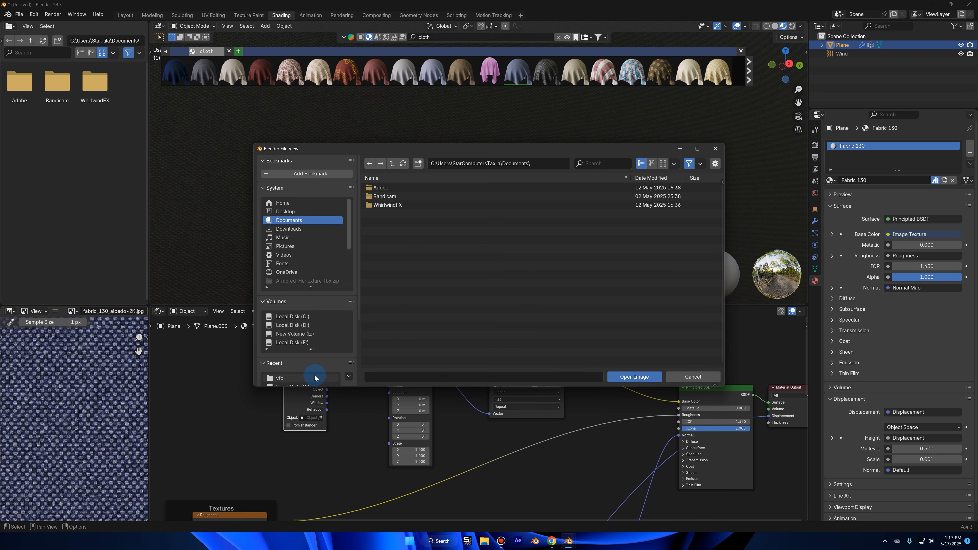
left_click(304, 378)
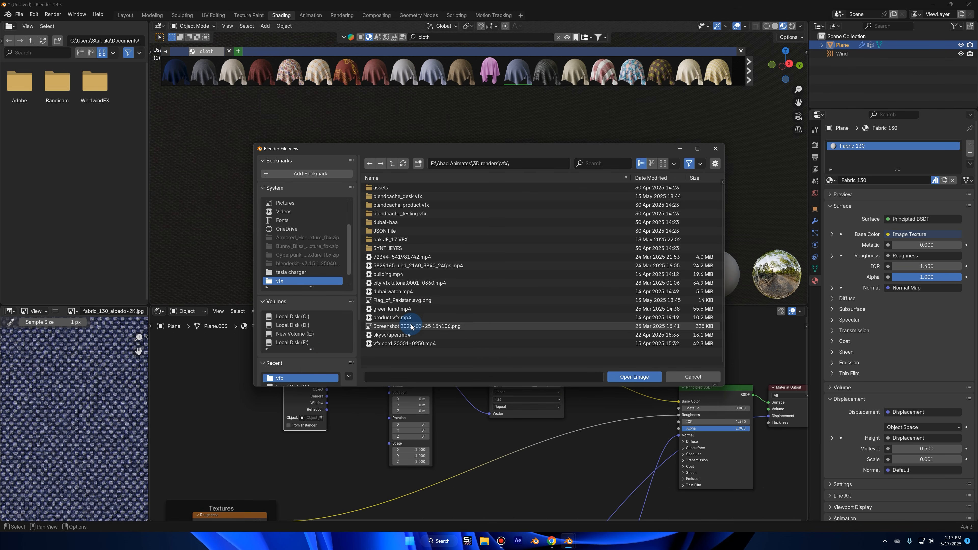
double_click(399, 300)
scroll(487, 203, "down", 8)
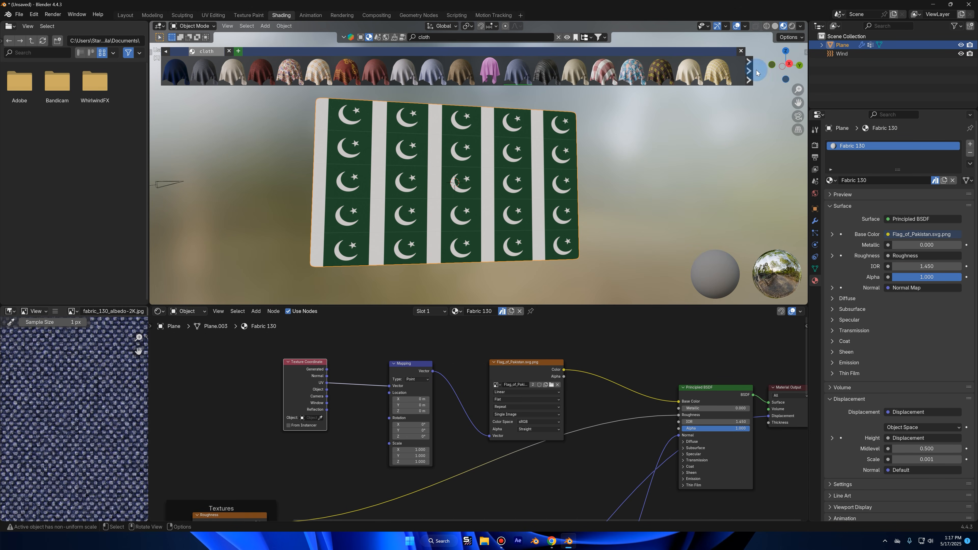
left_click(788, 64)
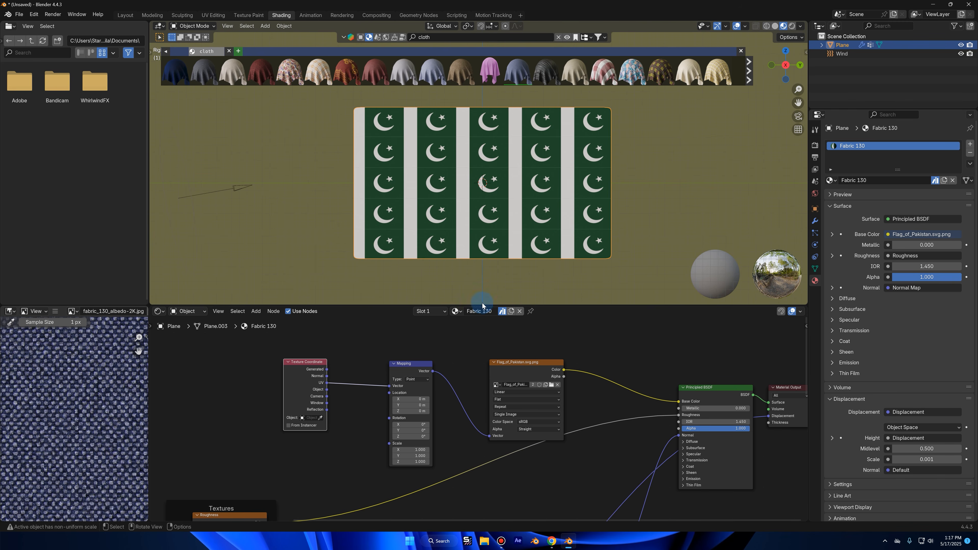
Step: Try a scale of 0.2 on all axes of the flag image's Mapping node, comparing it against 1
key("Tab")
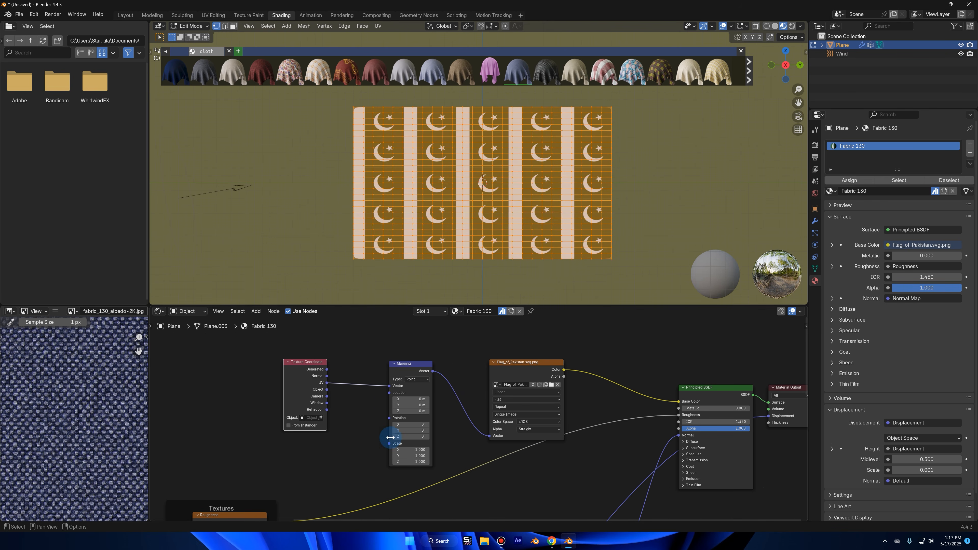
key("Tab")
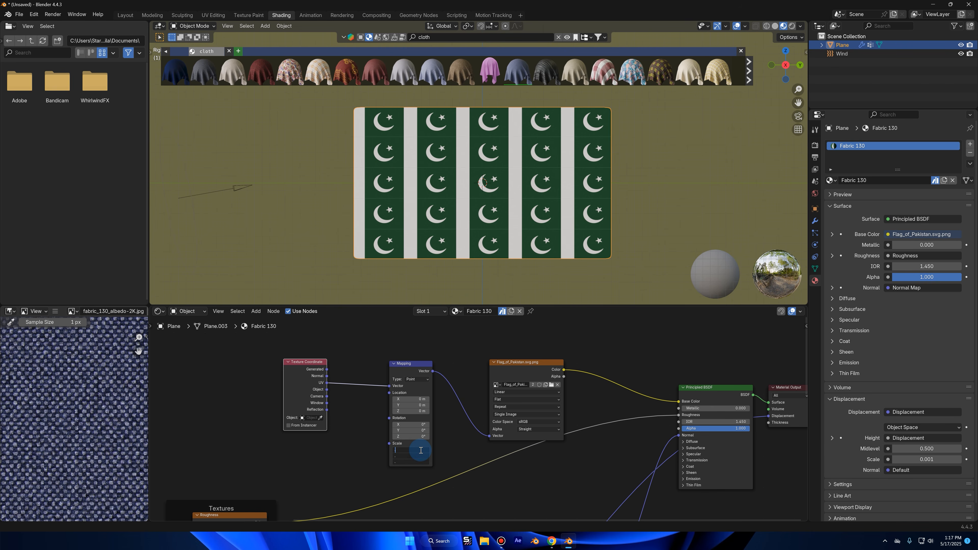
type("0.2")
key("Return")
left_click_drag(418, 450, 417, 462)
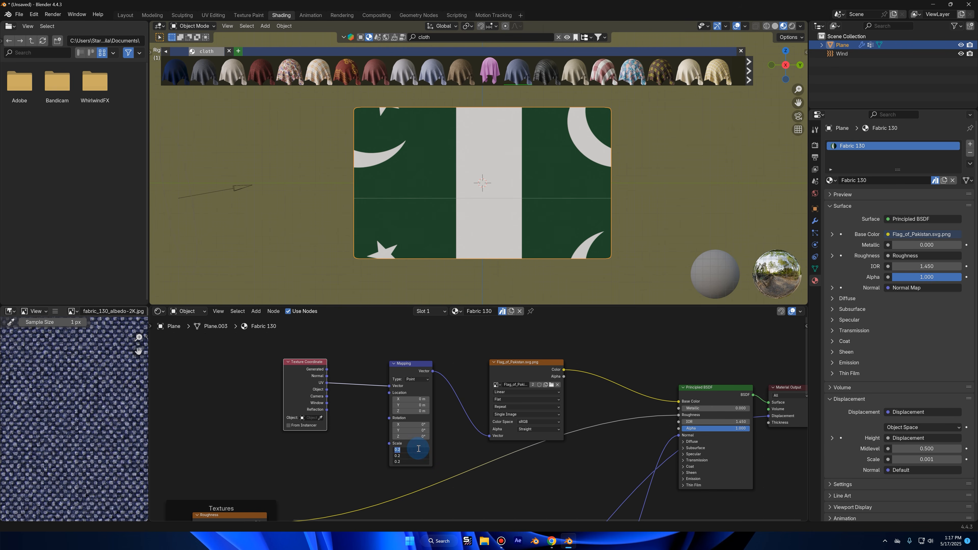
type("1")
key("Return")
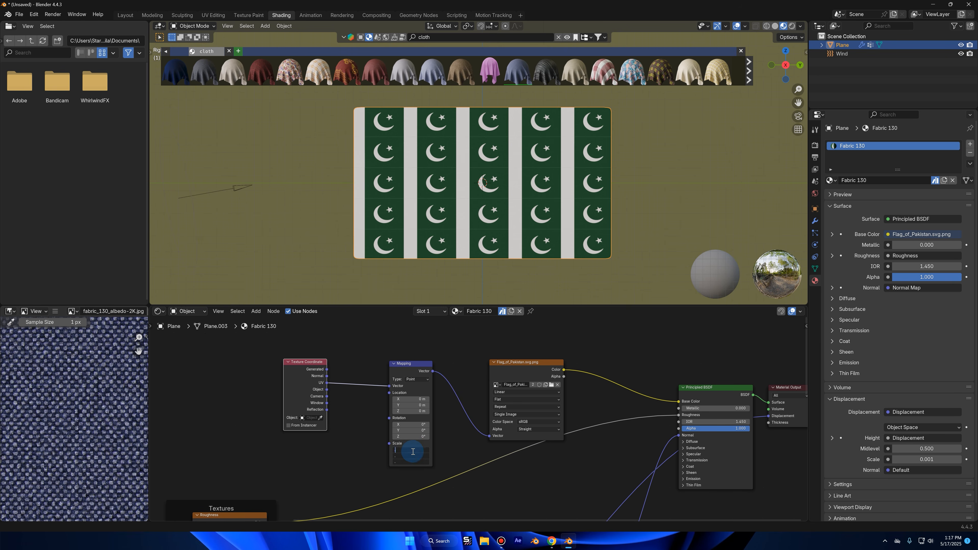
type("0.2")
key("Return")
middle_click_drag(259, 416, 341, 386)
scroll(81, 380, "down", 3)
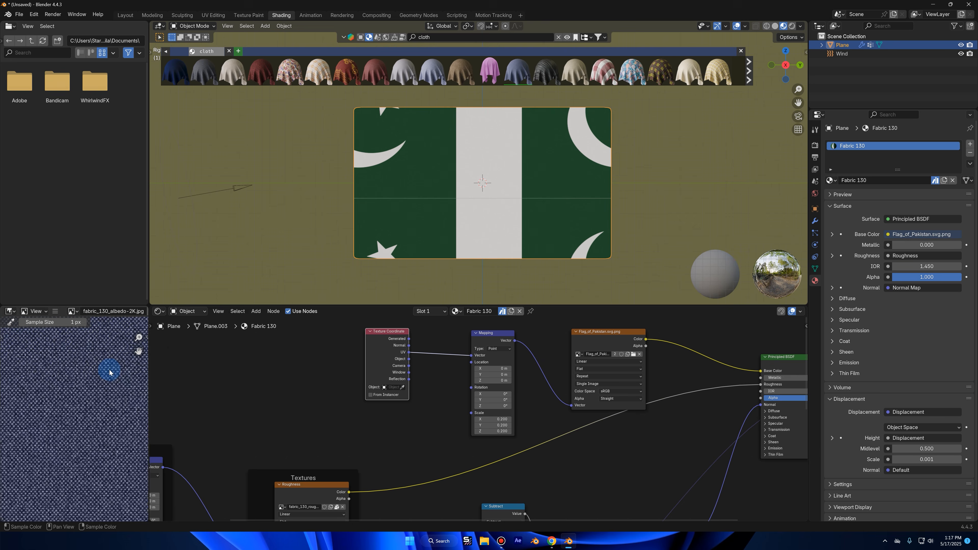
Step: Put the plane in Edit Mode and switch the Image Editor to the UV Editor
key("Tab")
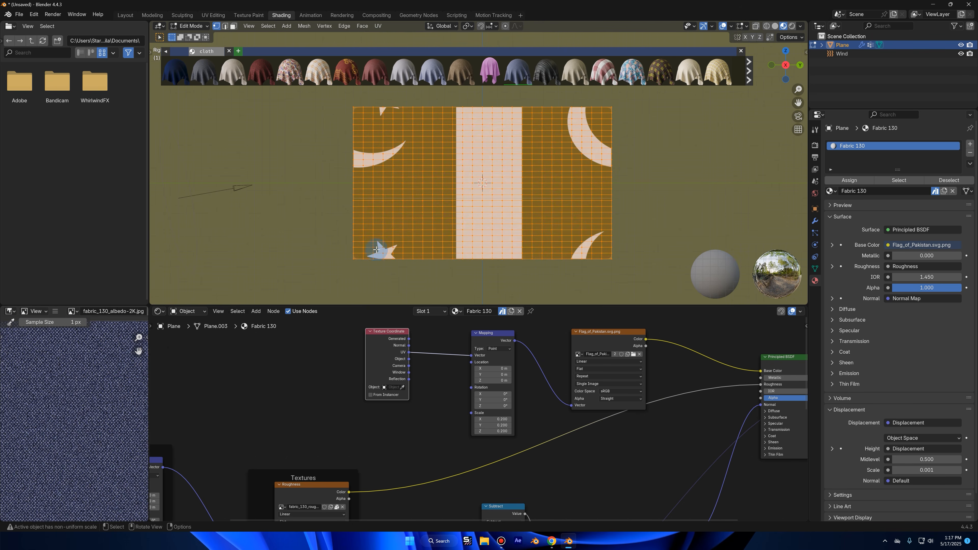
left_click(9, 311)
left_click(24, 353)
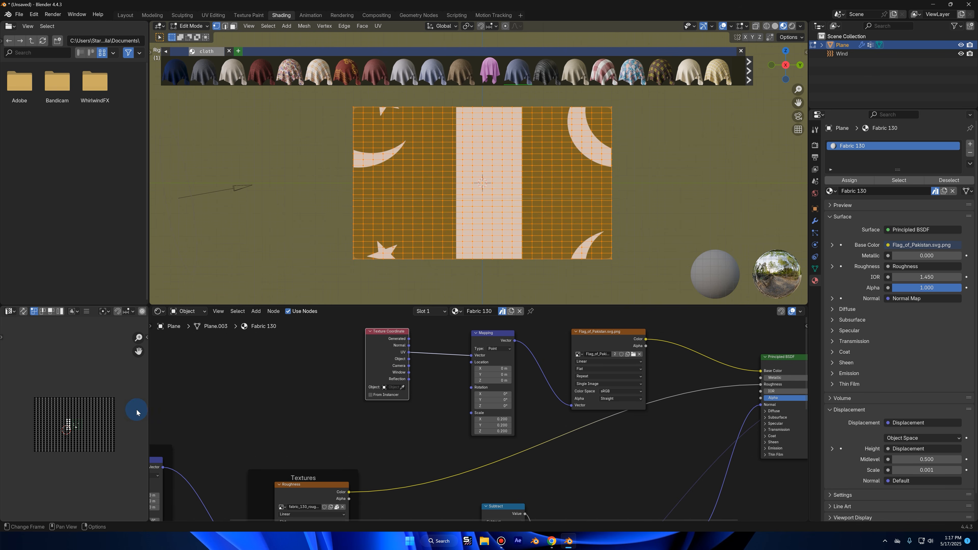
Step: Try to scale all of the plane's UVs down to the size of the flag image
key("a")
key("s")
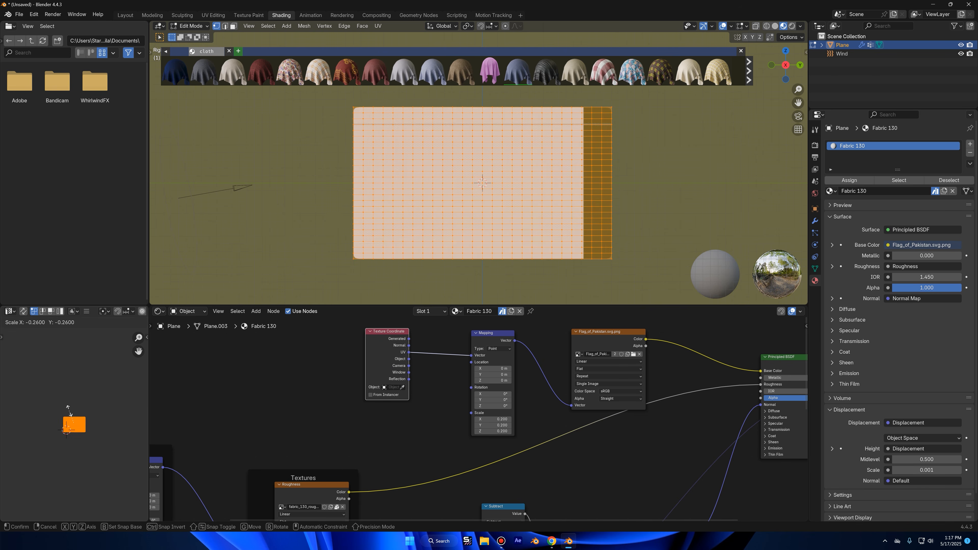
left_click(73, 409)
middle_click_drag(375, 157, 456, 168)
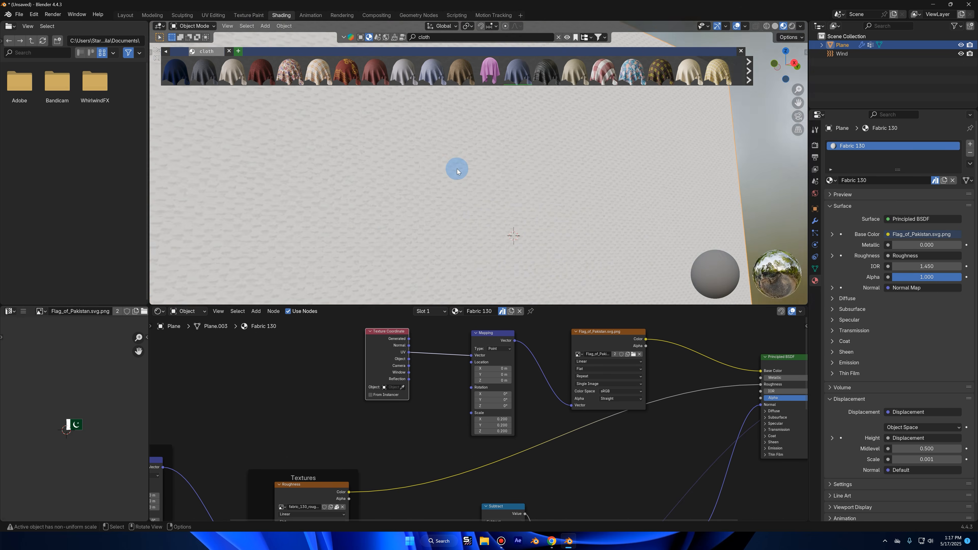
key("s")
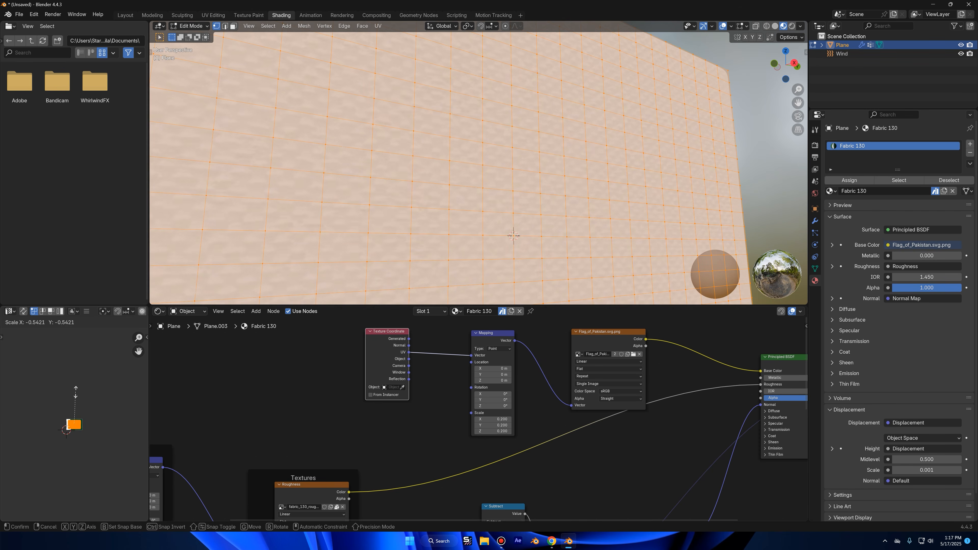
left_click(96, 378)
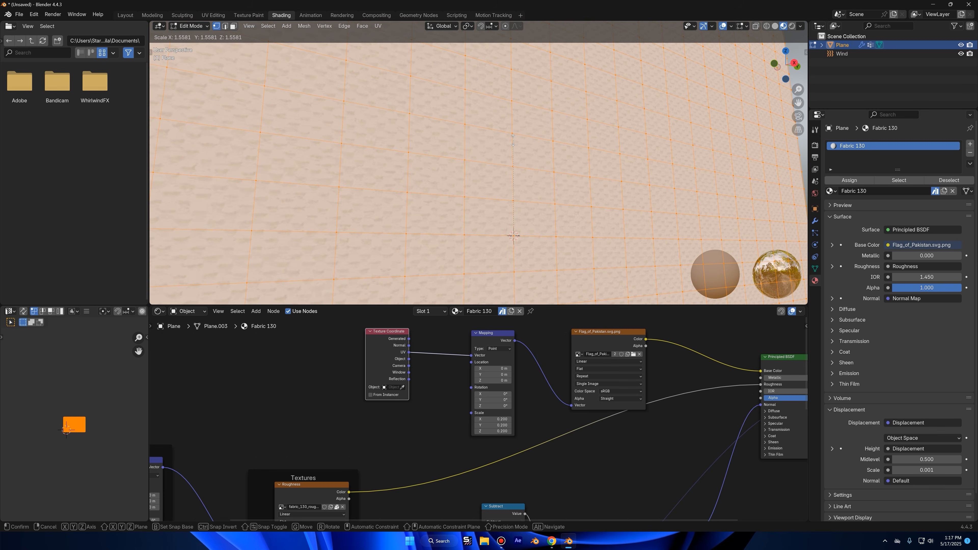
key("Tab")
key("Tab")
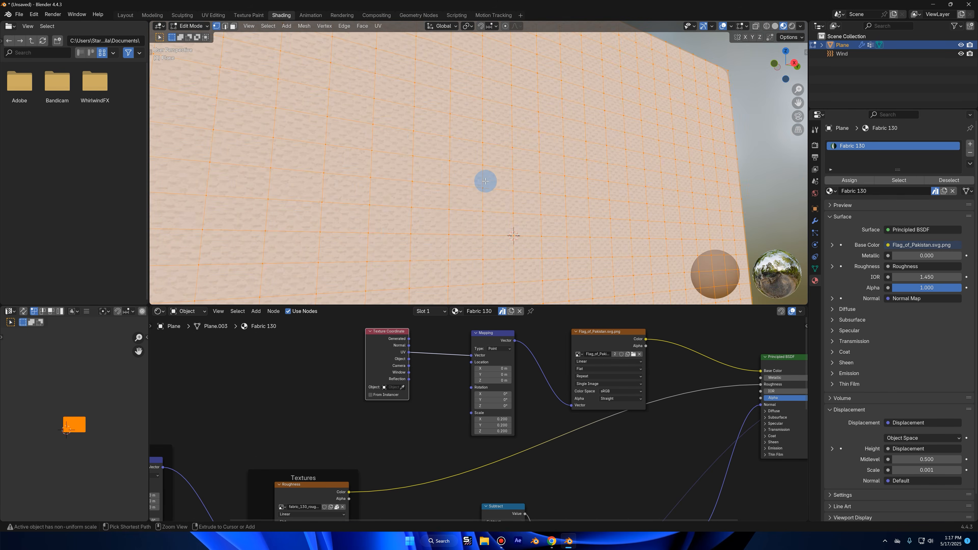
Step: Reset the scale of the fabric textures' Mapping node to its default with the flag seen from the right side
left_click(790, 64)
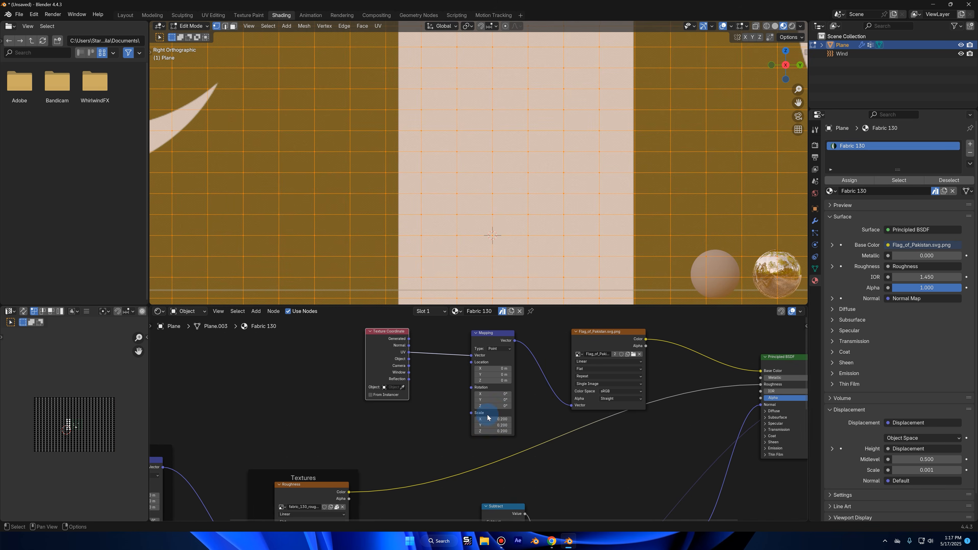
middle_click_drag(793, 489, 654, 472)
key("BackSpace")
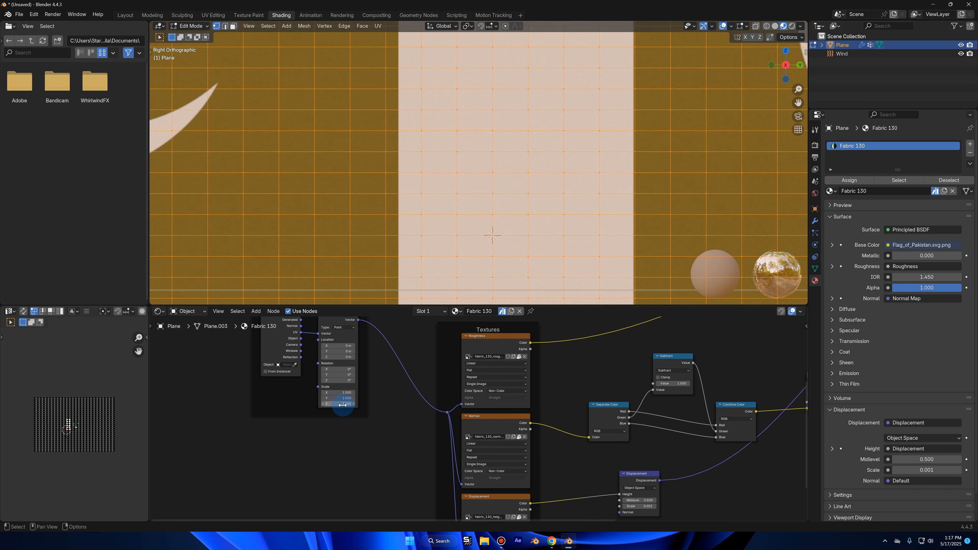
scroll(533, 382, "down", 2)
scroll(593, 218, "down", 4)
Step: Scale all of the plane's UVs down over the flag image and frame them in the UV Editor
key("a")
key("s")
left_click(76, 438)
key("KP_Decimal")
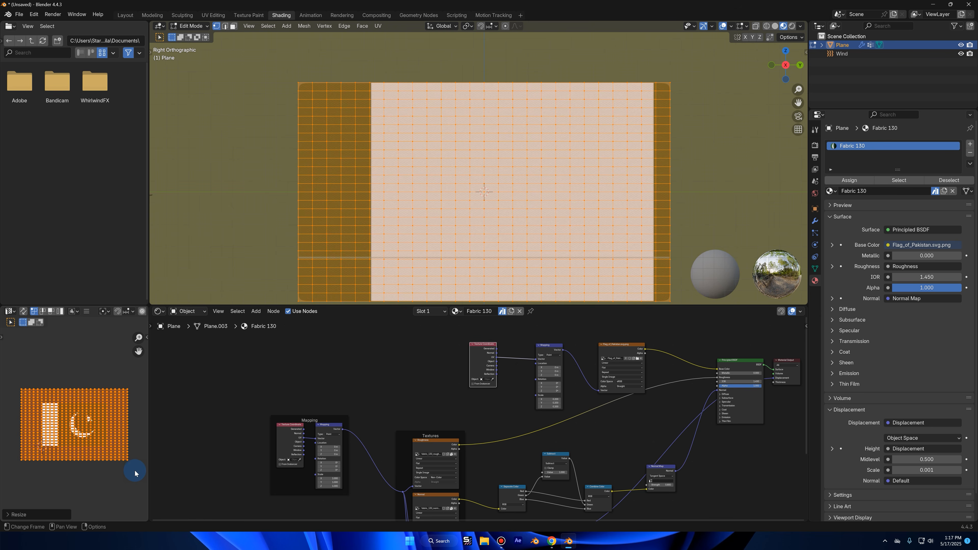
key("s")
right_click(127, 414)
right_click(440, 200)
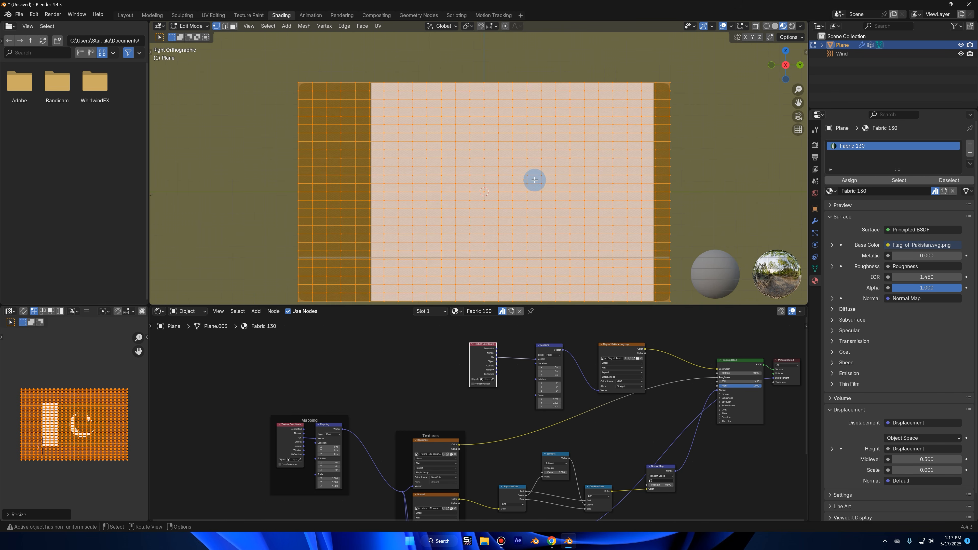
Step: Unwrap the plane with Project from View in the right orthographic view
middle_click_drag(504, 185, 501, 171, "shift")
left_click_drag(771, 81, 808, 64)
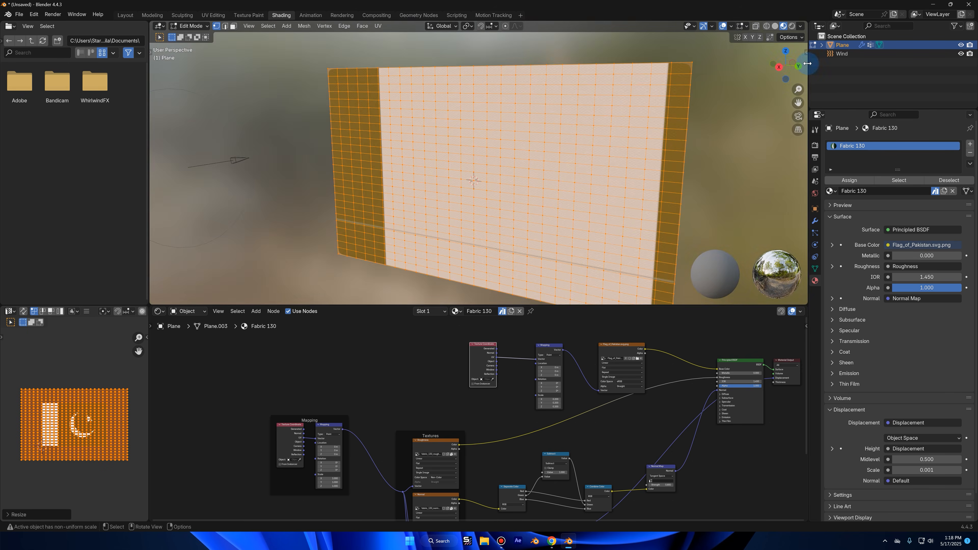
left_click(780, 68)
key("u")
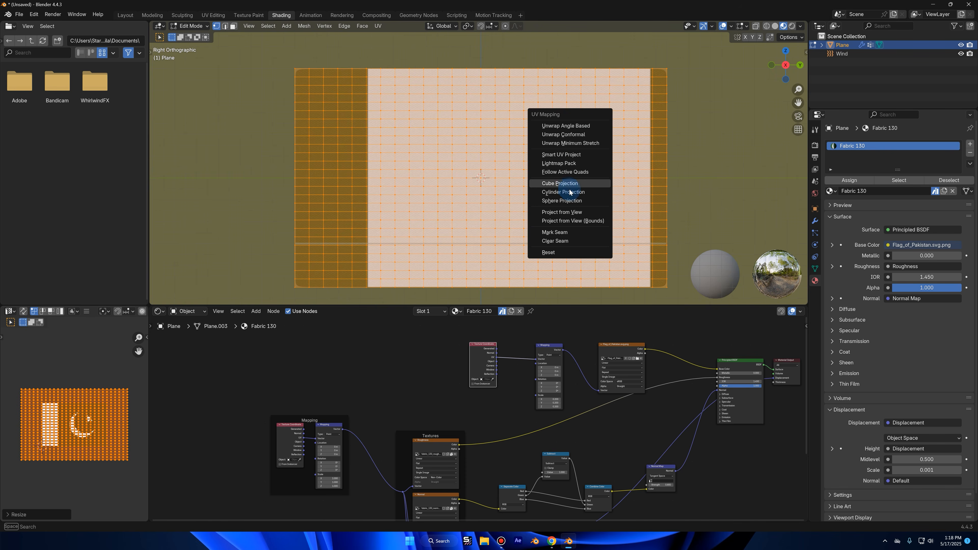
left_click(556, 213)
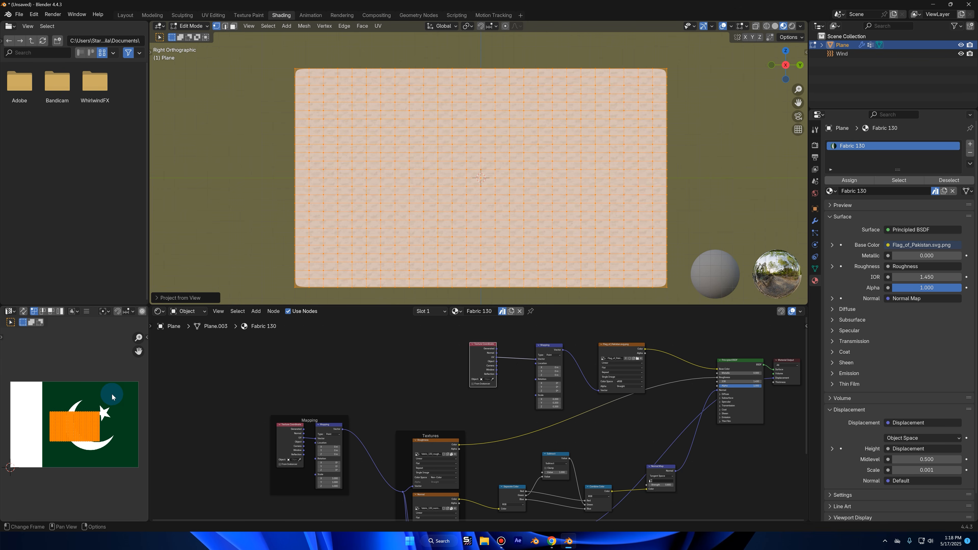
Step: Scale, stretch vertically and move the UV island to cover the entire flag image, then return to Object Mode
key("s")
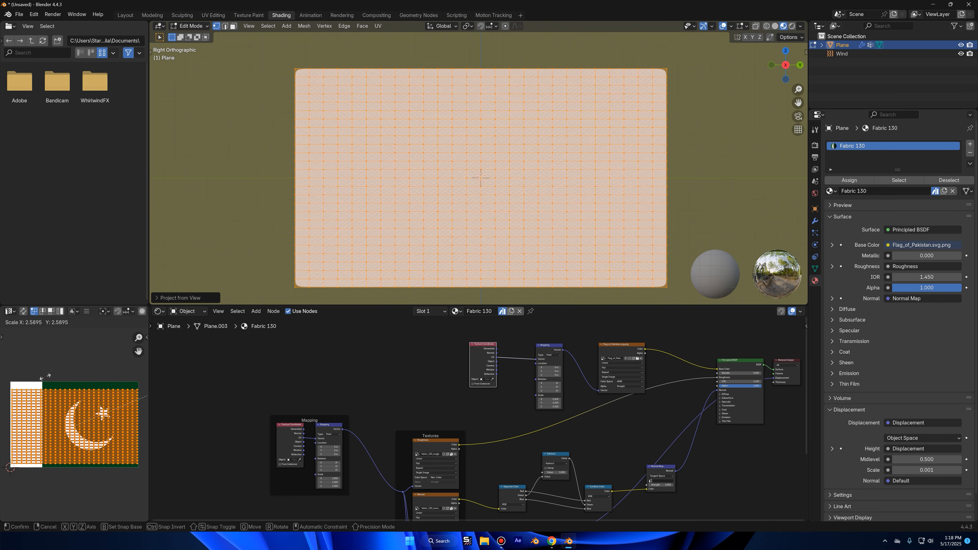
left_click(46, 376)
key("s")
key("y")
key("g")
left_click(87, 358)
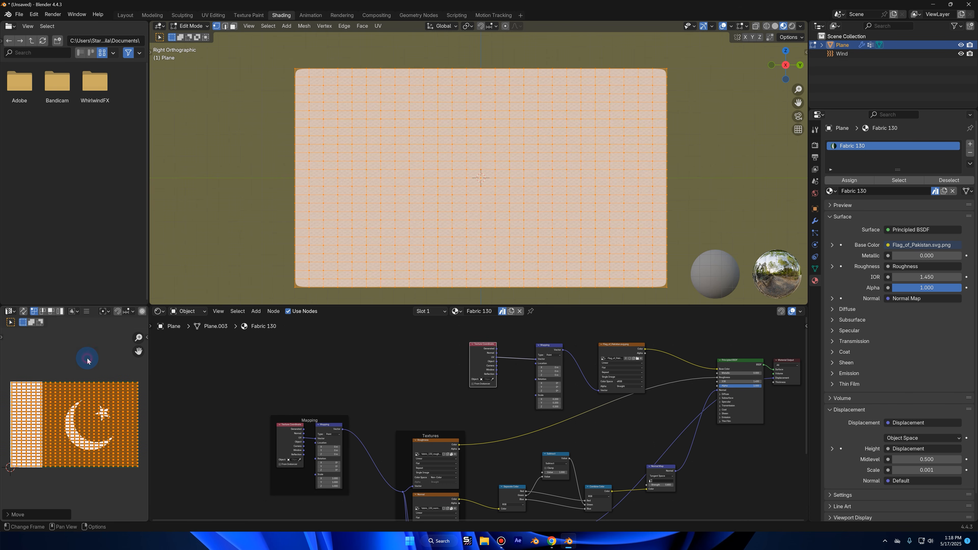
key("Tab")
Step: Set the scale of the flag image's Mapping node to 1 on all axes
scroll(385, 405, "up", 6)
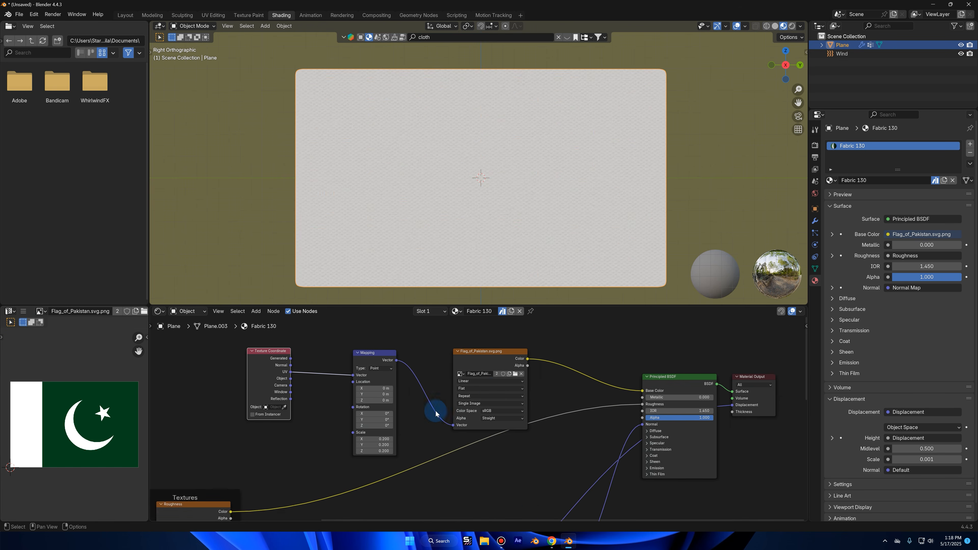
left_click(326, 447)
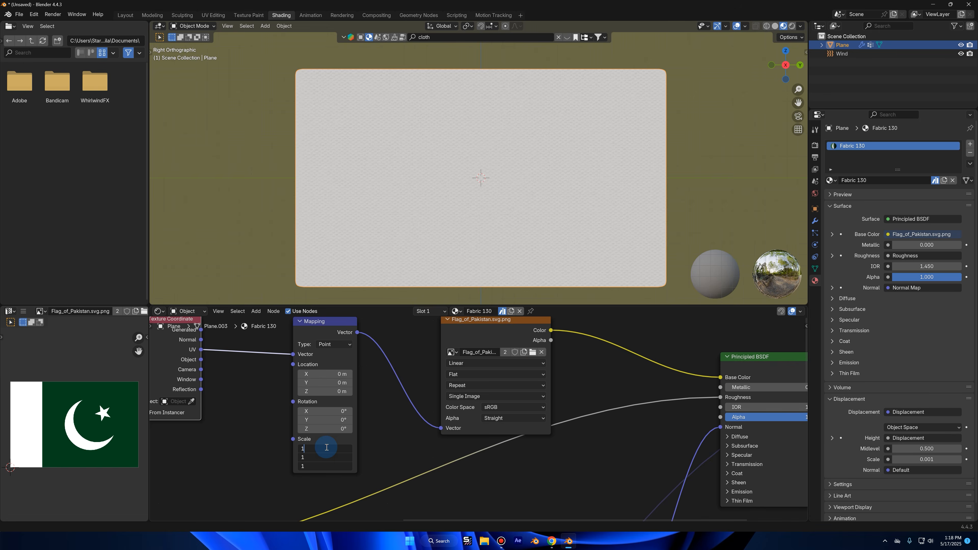
type("1")
key("Return")
Step: Set the fabric textures' Mapping scale to 2 on all axes after trying 0.9, and check the weave on the flag
middle_click_drag(499, 215, 556, 208)
scroll(545, 196, "up", 8)
middle_click_drag(351, 405, 153, 385)
left_click_drag(406, 388, 382, 371)
type("0.9")
key("Return")
type("2")
key("Return")
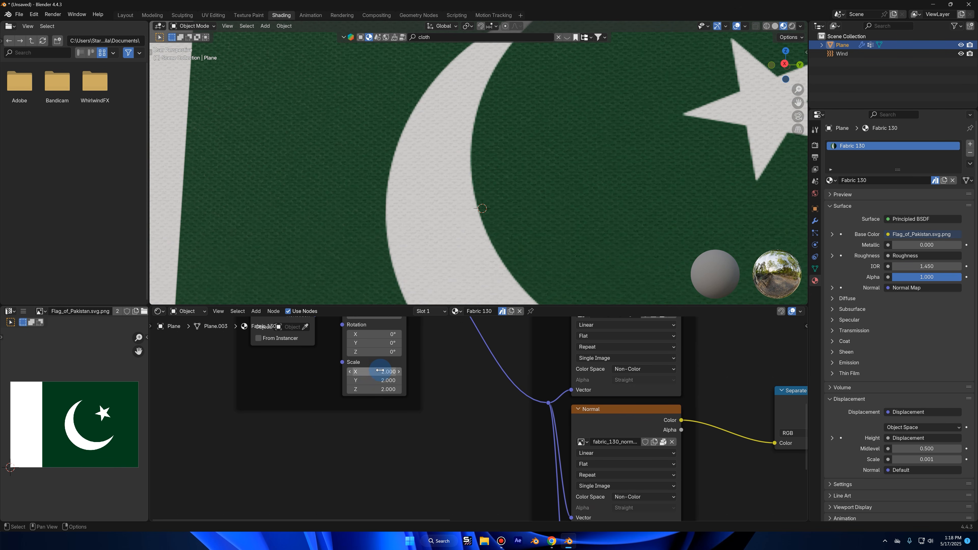
scroll(331, 160, "down", 5)
middle_click_drag(332, 160, 555, 192)
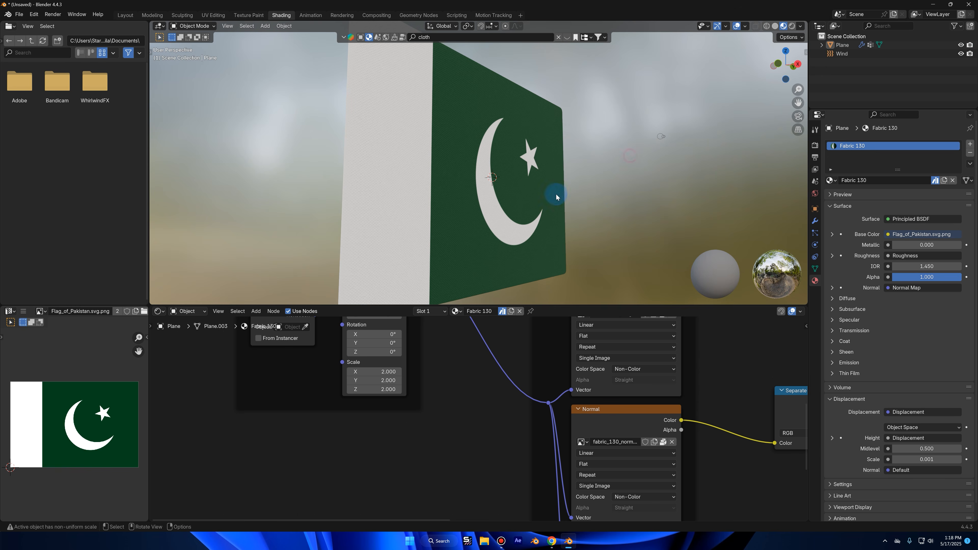
Step: Switch to the Layout workspace and add a cylinder mesh to the scene
scroll(554, 192, "up", 2)
left_click(131, 16)
mouse_move(586, 149)
middle_mouse_down()
mouse_move(552, 160)
mouse_move(544, 136)
mouse_move(703, 138)
mouse_move(638, 154)
middle_mouse_up()
key("shift+a")
mouse_move(358, 187)
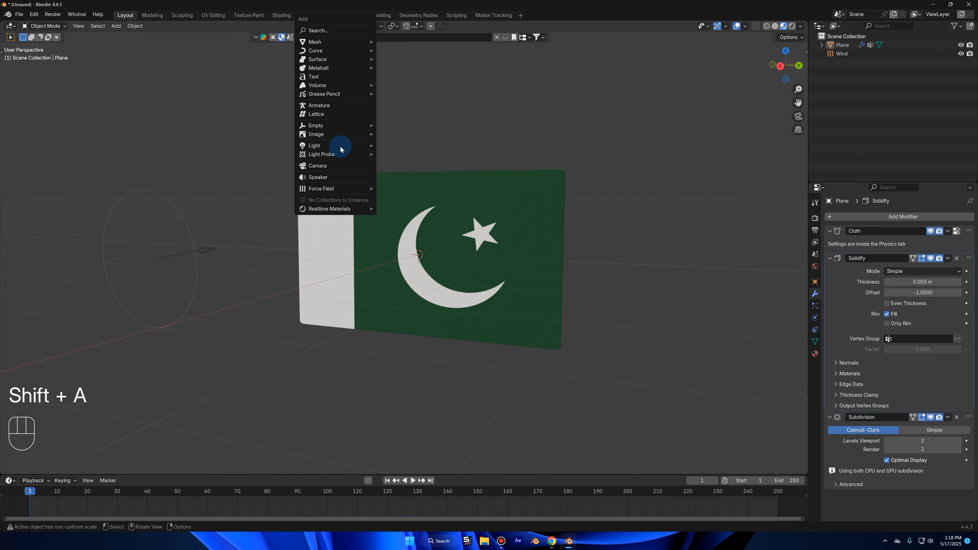
mouse_move(364, 42)
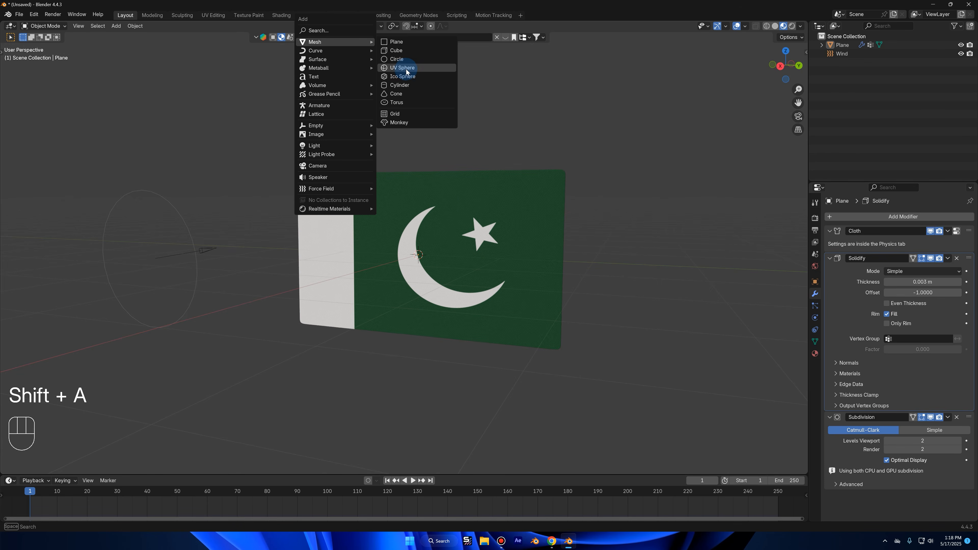
left_click(402, 85)
left_click(783, 46)
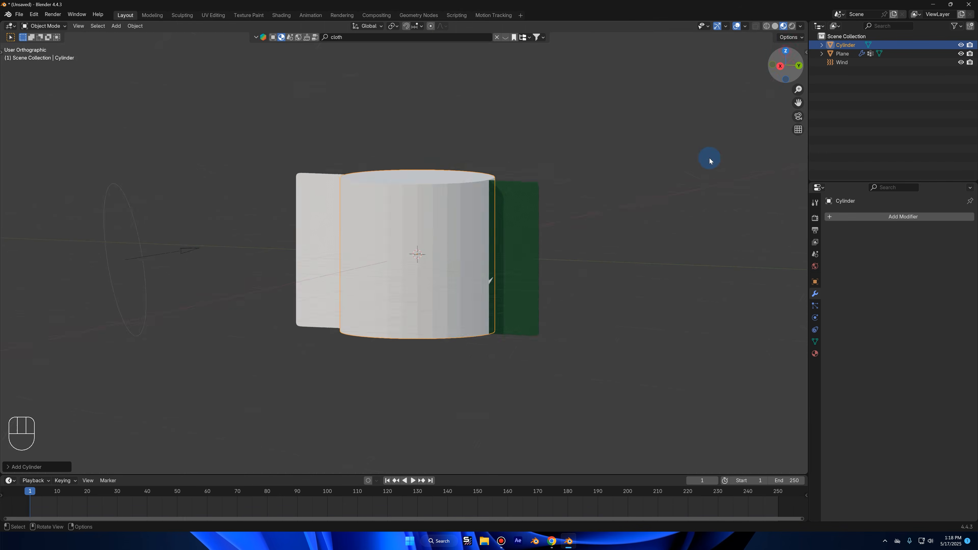
Step: Scale the cylinder down uniformly to a tiny size at the flag's centre and undo the last adjustment
key("s")
left_click(448, 228, "ctrl")
key("s")
left_click(457, 236)
left_click(802, 84)
left_click(799, 66)
key("ctrl+z")
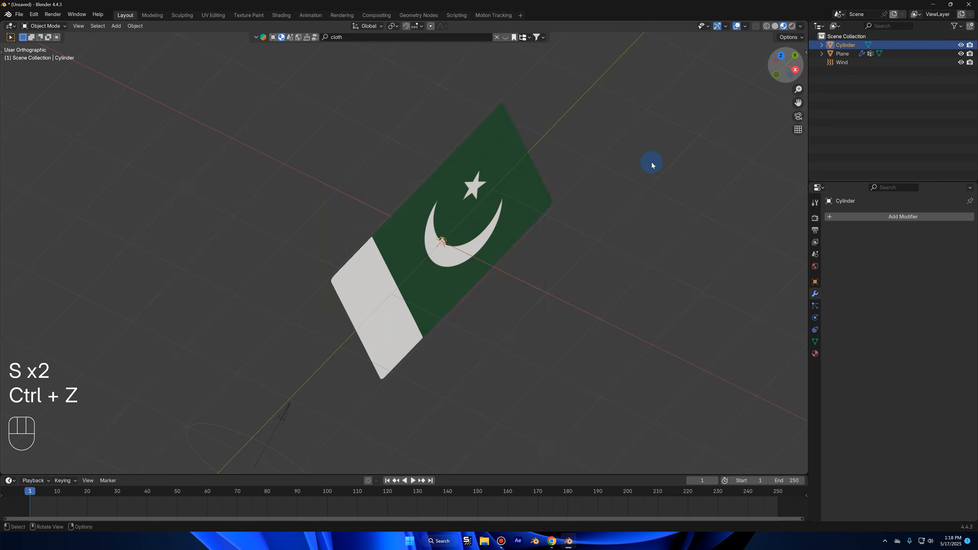
Step: Enlarge the cylinder and stretch it along global Z into a tall, thin pole several times the flag's height
key("s")
key("z")
left_click(474, 162)
scroll(282, 210, "down", 6)
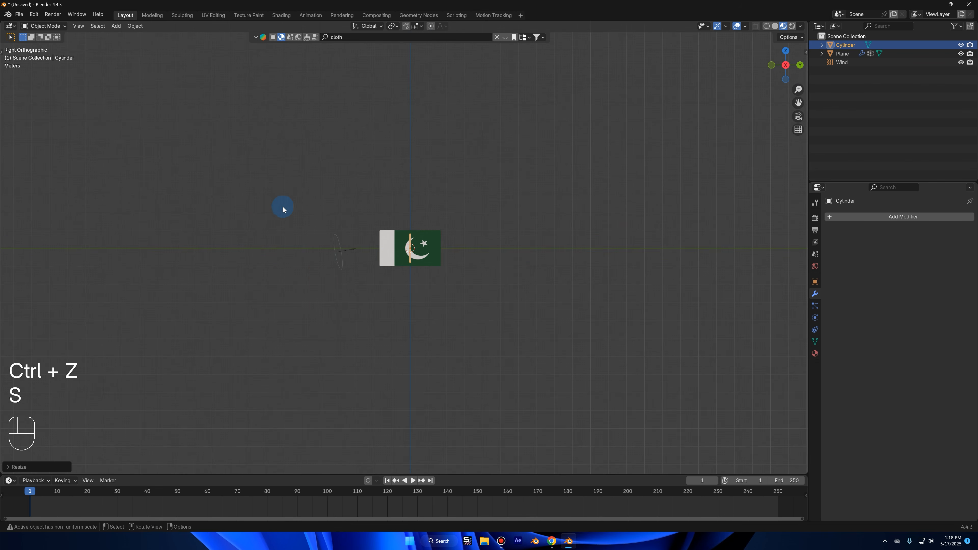
key("s")
left_click(153, 415)
scroll(523, 212, "up", 3)
key("s")
key("z")
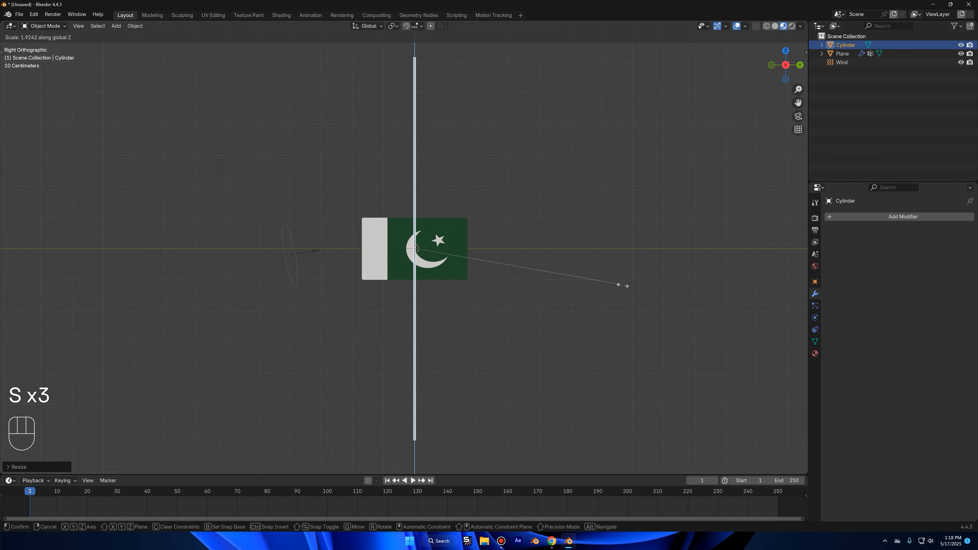
left_click(630, 286)
Step: Slim the pole on X and Y and place it against the flag's white edge, its top level with the flag's upper edge
key("g")
left_click(371, 233)
scroll(371, 233, "up", 6)
key("s")
key("shift+z")
left_click(334, 201)
scroll(333, 201, "down", 2)
scroll(332, 212, "up", 3)
key("g")
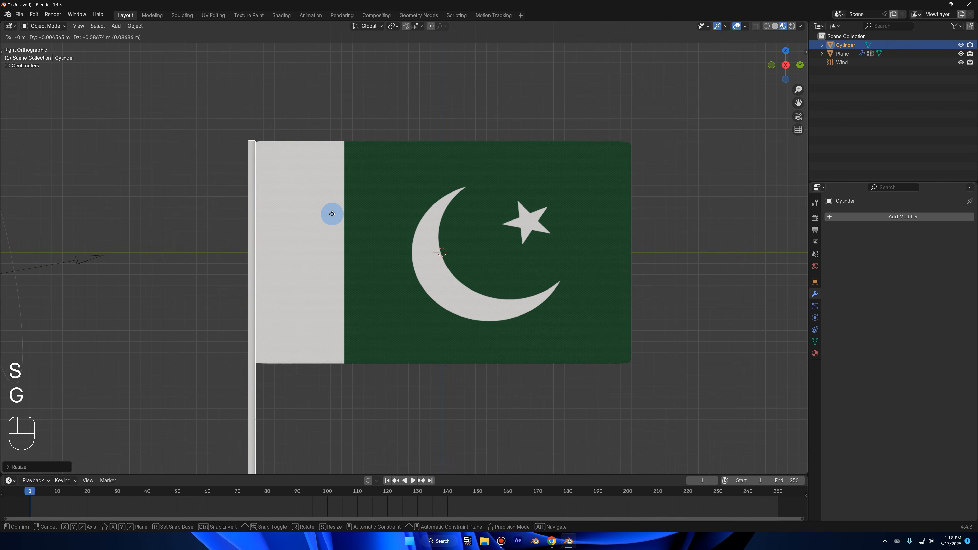
left_click(338, 219)
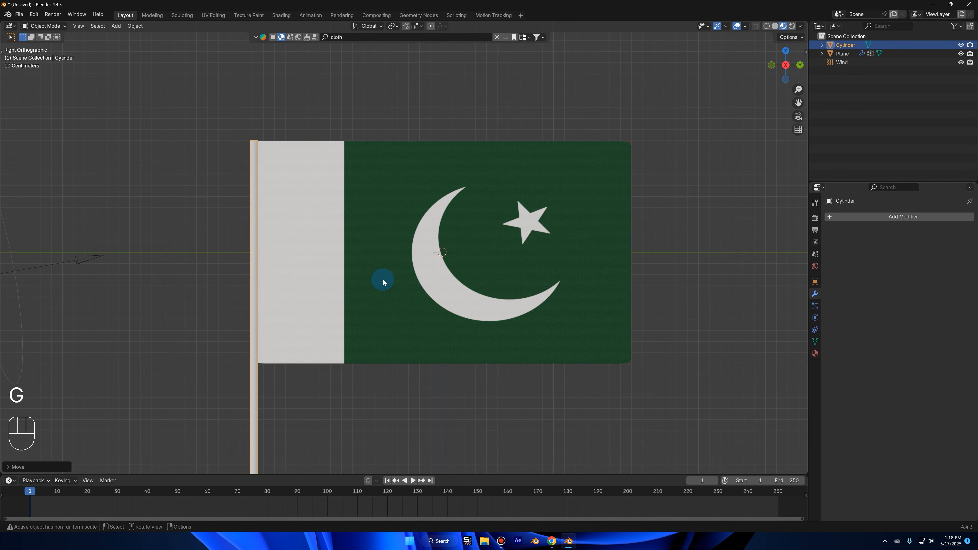
Step: Search the material library for "metal" and apply the plain grey material named metal to the pole
scroll(382, 284, "down", 3)
middle_click_drag(382, 284, 427, 246)
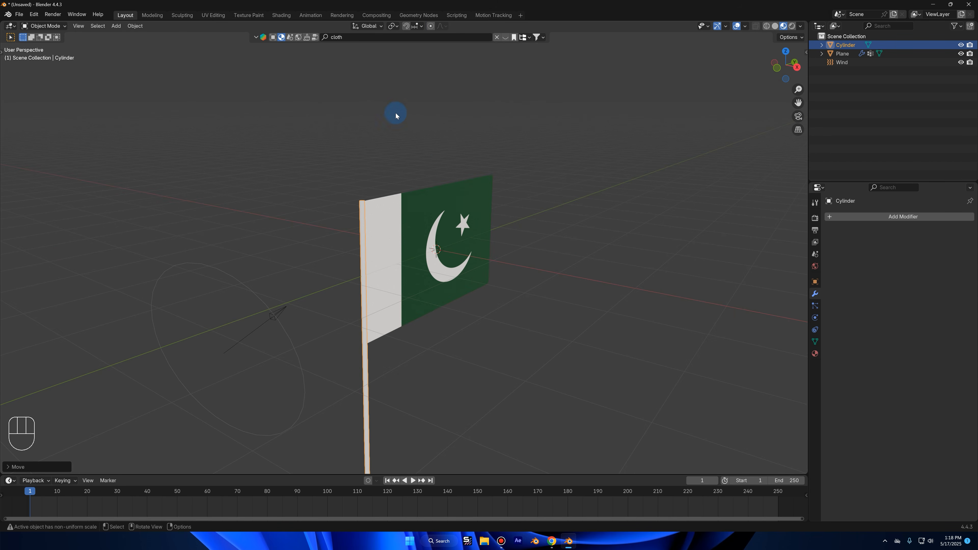
left_click(371, 37)
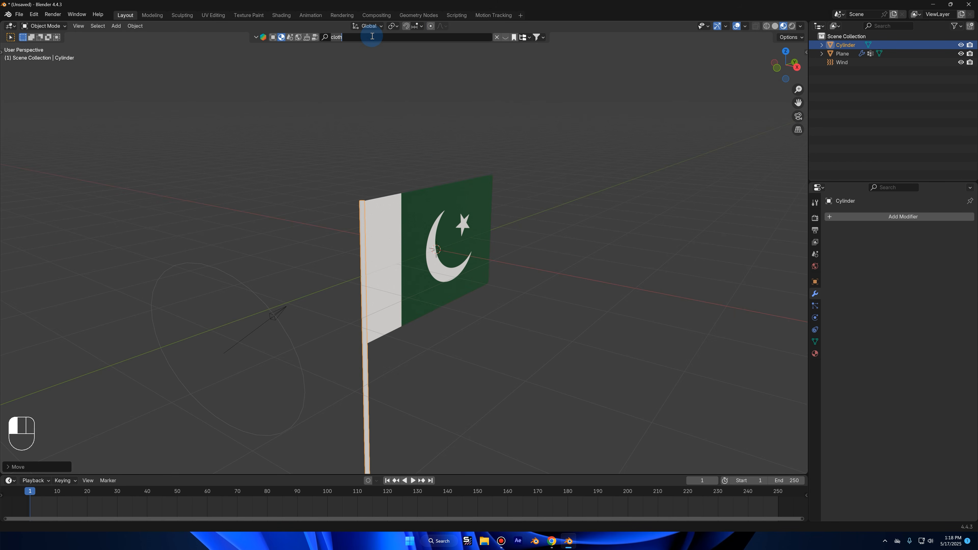
type("metal")
key("Return")
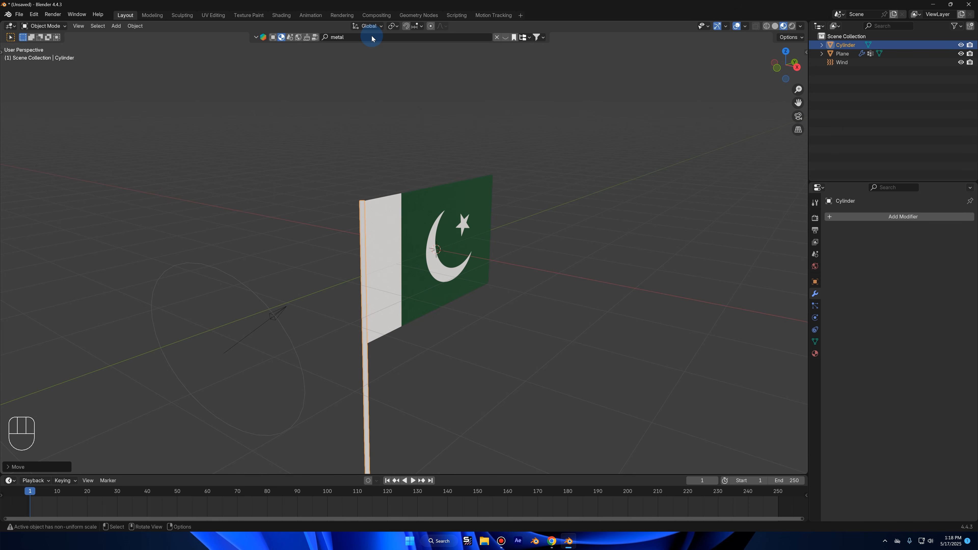
left_click(505, 37)
scroll(244, 162, "up", 2)
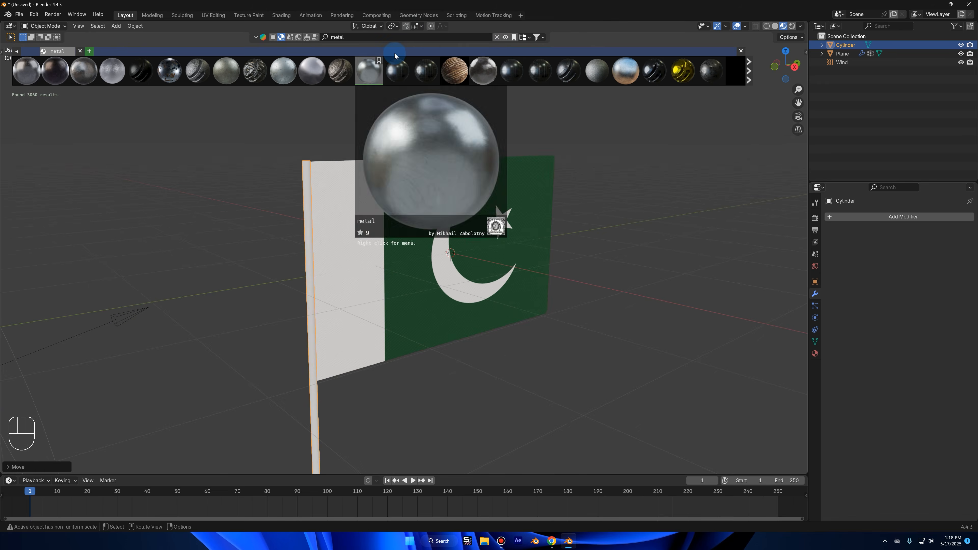
left_click(370, 68)
mouse_move(376, 61)
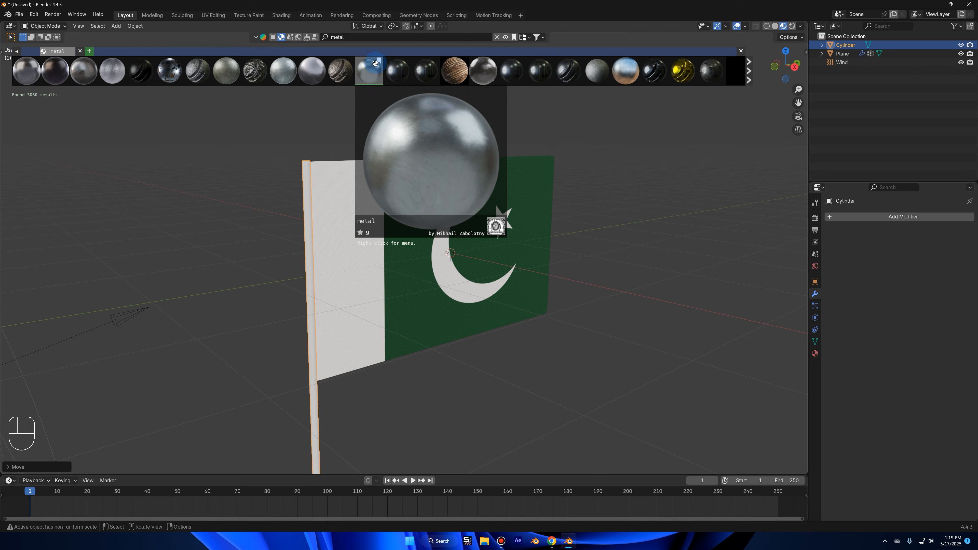
left_click_drag(365, 73, 345, 191)
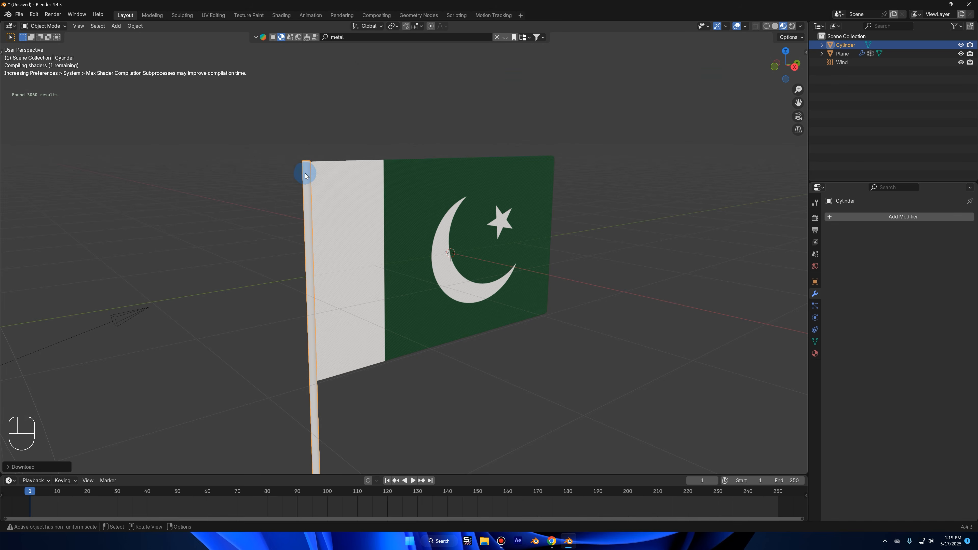
Step: Apply Shade Auto Smooth to the pole
middle_click_drag(314, 147, 310, 207)
right_click(375, 144)
left_click(360, 154)
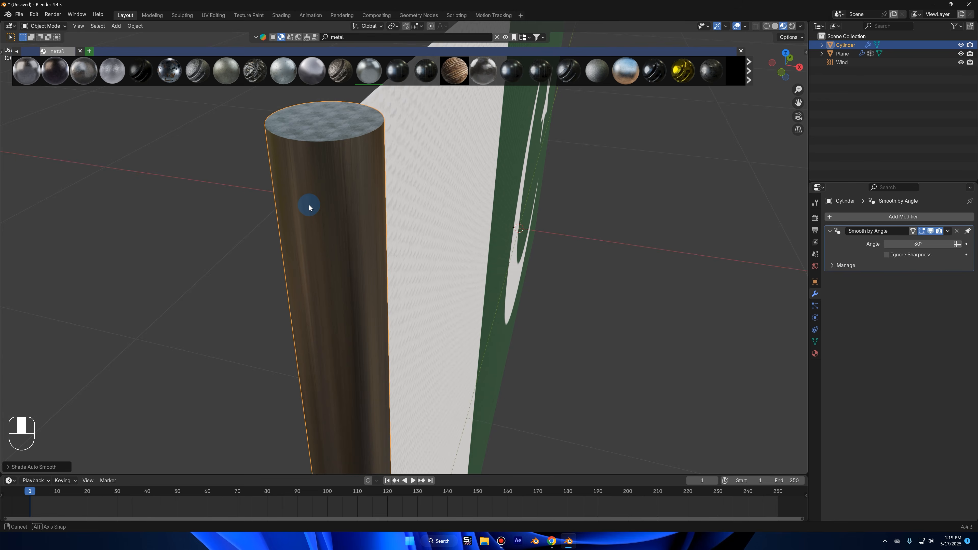
Step: Unwrap all of the pole's faces with Smart UV Project at its default settings and return to Object Mode
key("Tab")
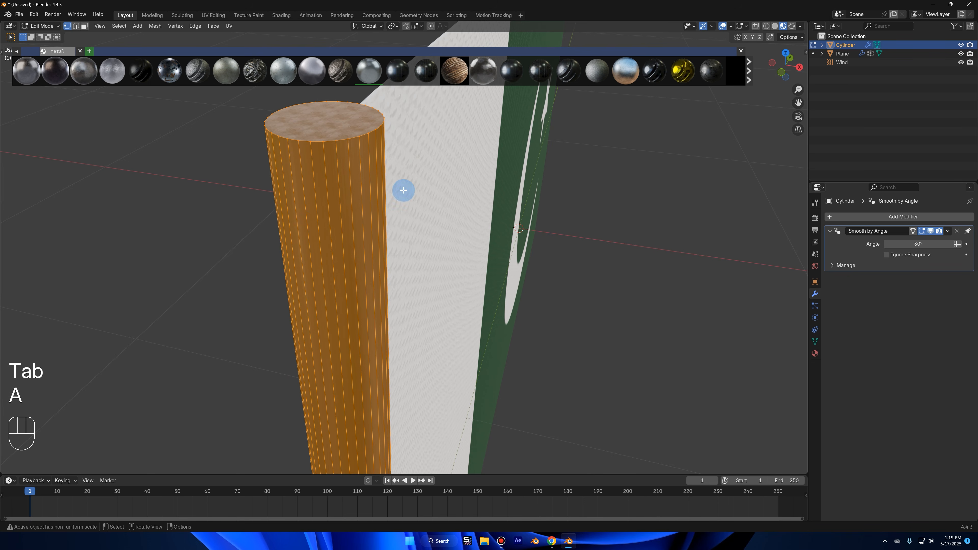
key("u")
left_click(402, 219)
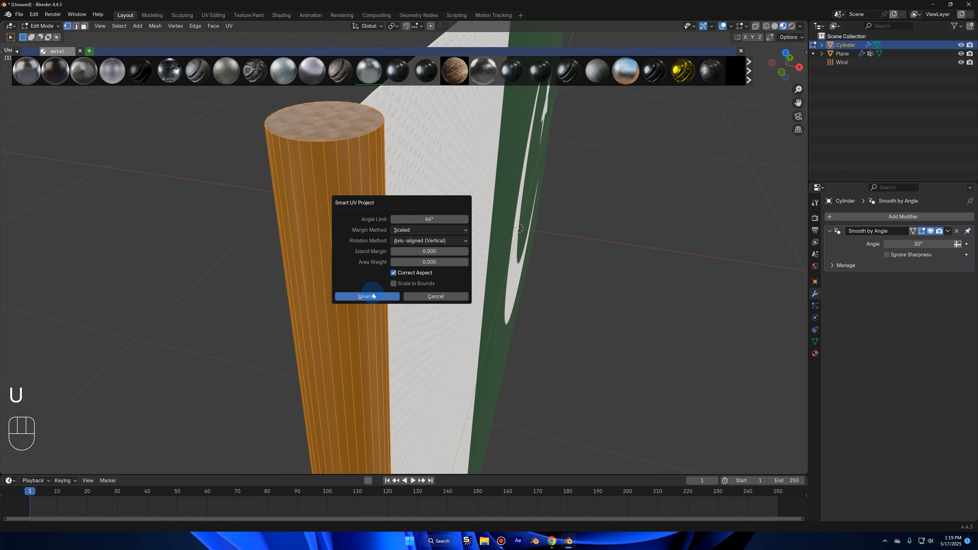
left_click(372, 296)
key("Tab")
middle_click_drag(382, 256, 474, 190)
mouse_move(514, 219)
middle_mouse_down()
mouse_move(507, 248)
mouse_move(474, 185)
middle_mouse_up()
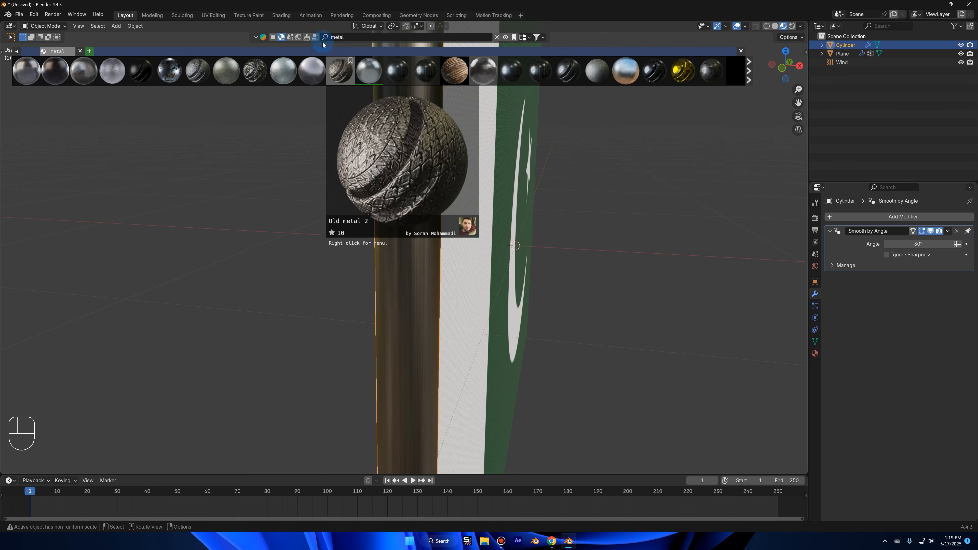
Step: In the Shading workspace, set the Y scale of the pole metal's Mapping node to 75 and inspect the texture on the pole
left_click(288, 16)
middle_click_drag(430, 142, 483, 162)
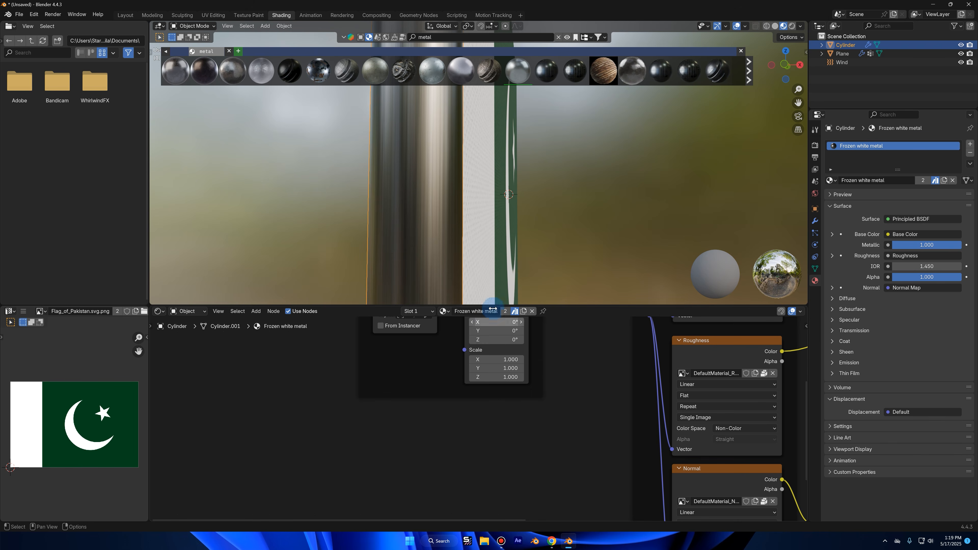
left_click_drag(496, 366, 620, 366)
type("75")
key("Return")
middle_click_drag(496, 277, 493, 265)
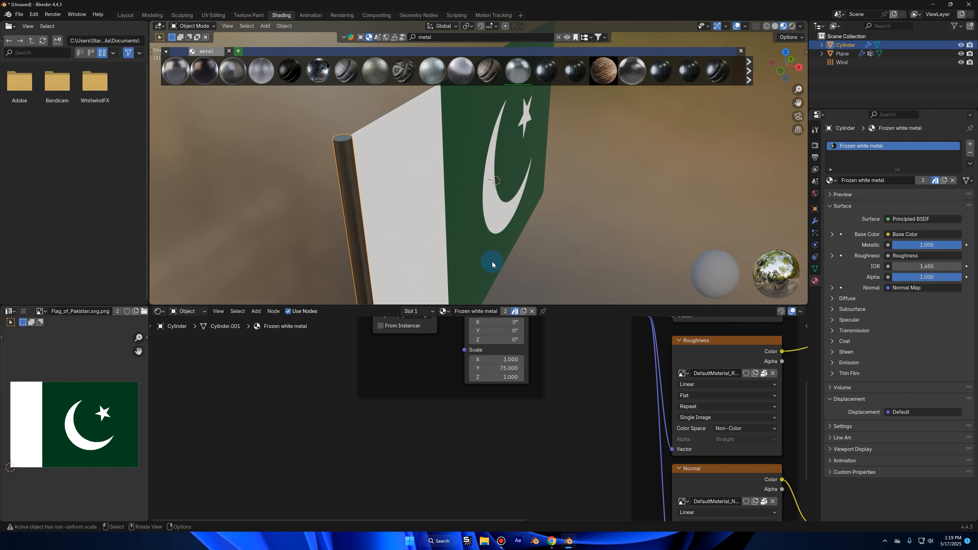
key("KP_Decimal")
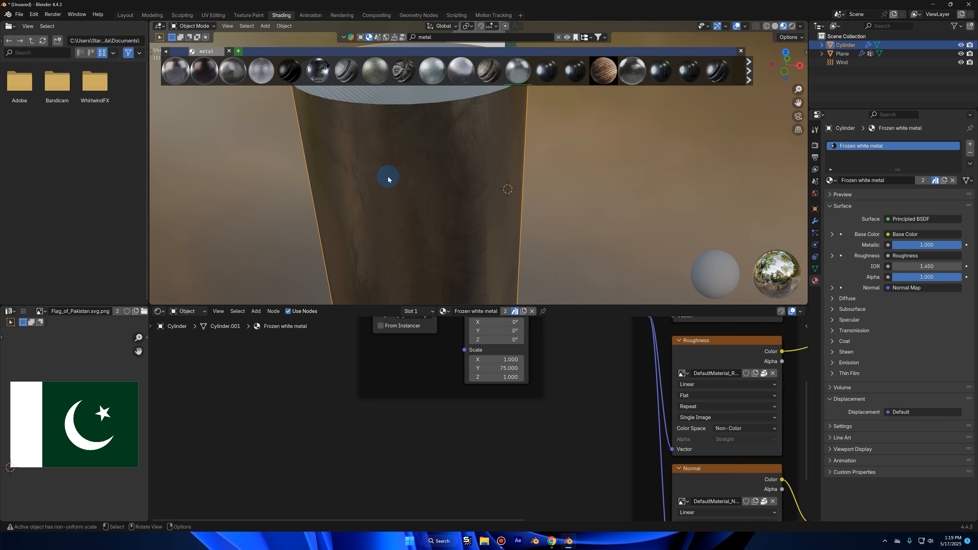
scroll(372, 177, "down", 5)
middle_click_drag(373, 177, 349, 142)
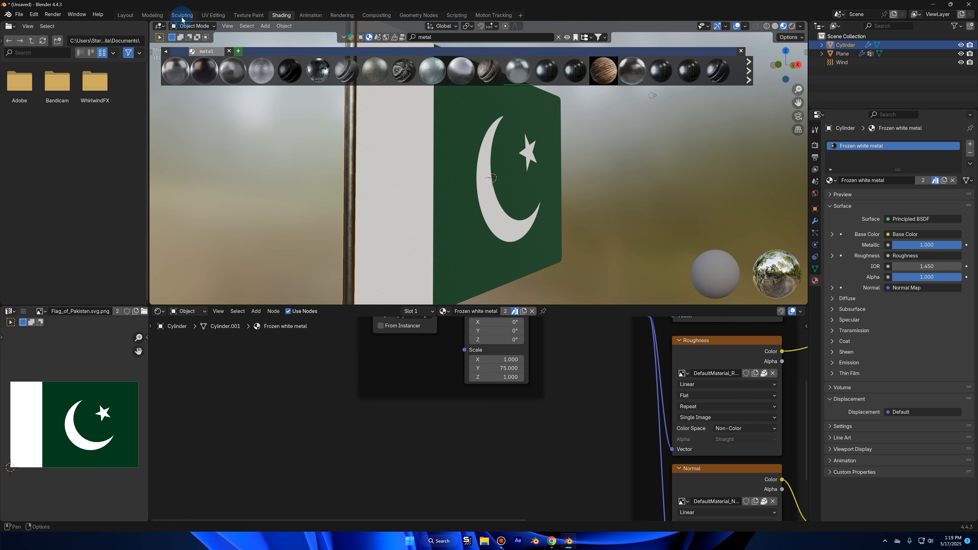
Step: Return to the Layout workspace, showing the scene in solid shading with the material library results hidden
left_click(127, 15)
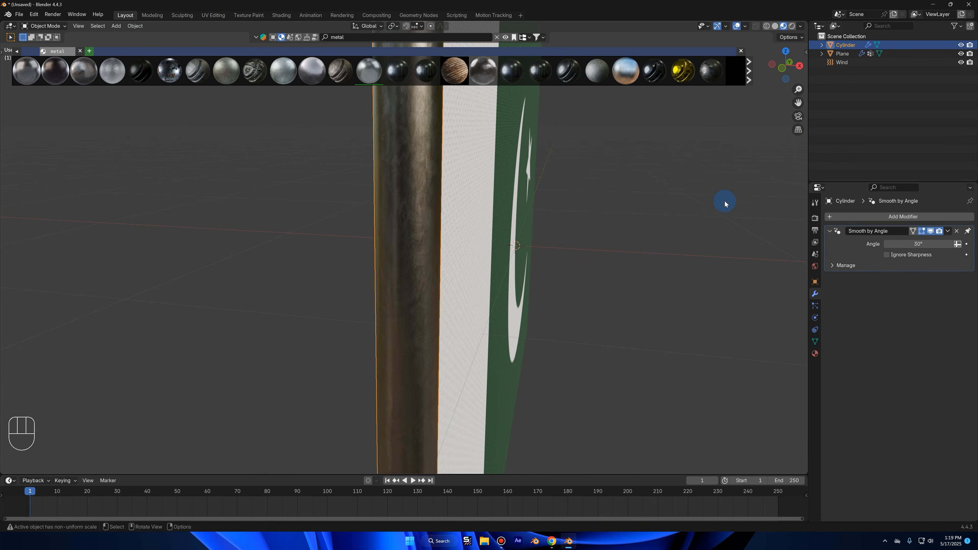
left_click(504, 38)
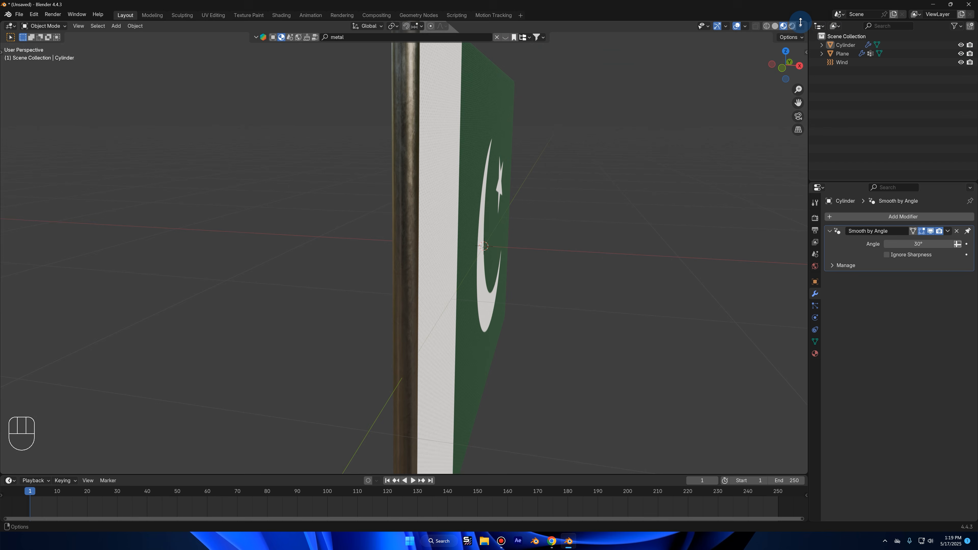
middle_click_drag(657, 208, 554, 178)
scroll(554, 178, "down", 5)
left_click(776, 27)
middle_click_drag(693, 157, 758, 27)
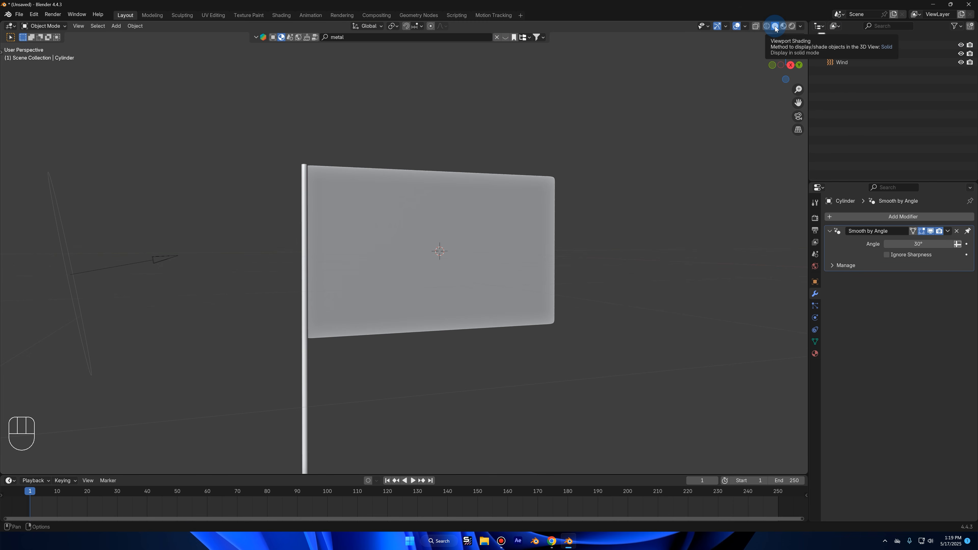
middle_click_drag(585, 142, 600, 112, "shift")
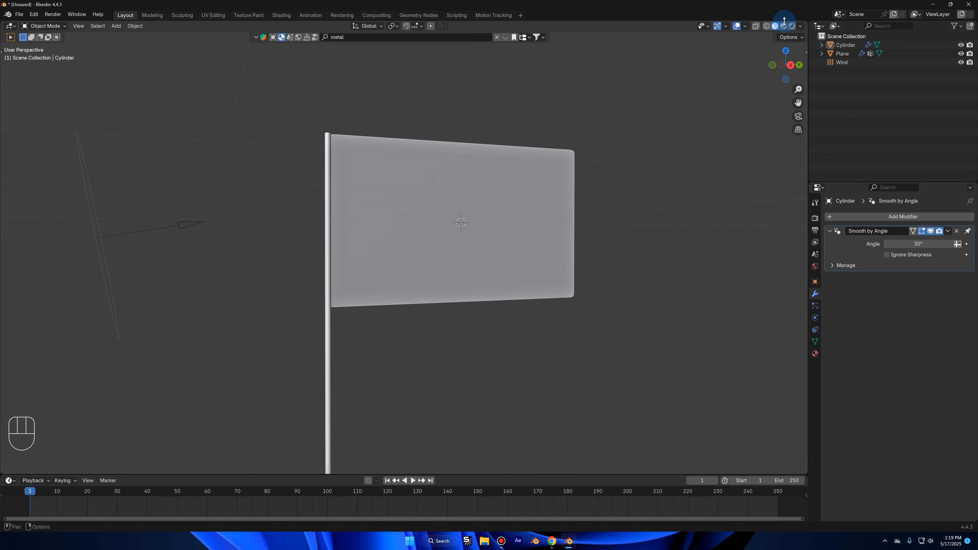
Step: Add a camera aligned to a low-angle view from beneath the flag and shift it to about X 10.2, Y 3.7, Z -14.1 m
key("shift+a")
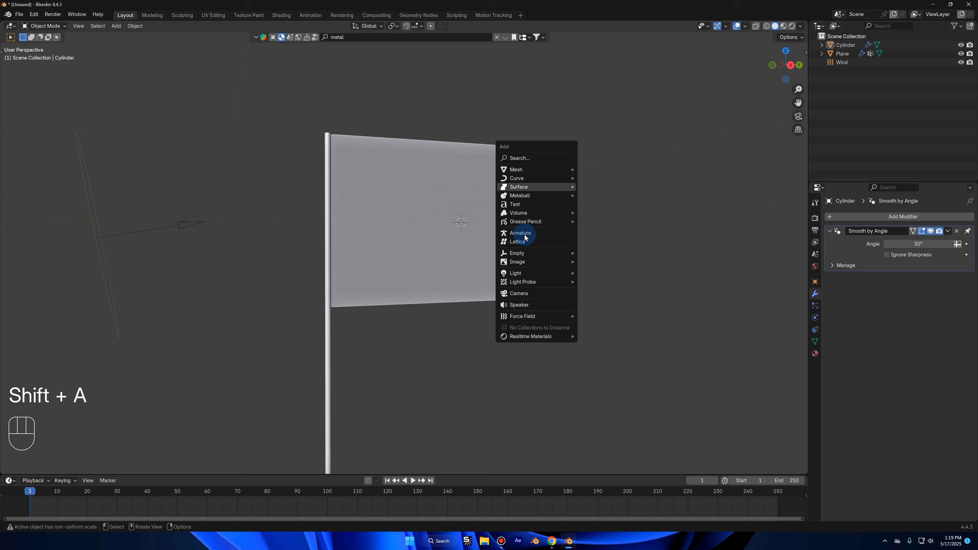
left_click(533, 295)
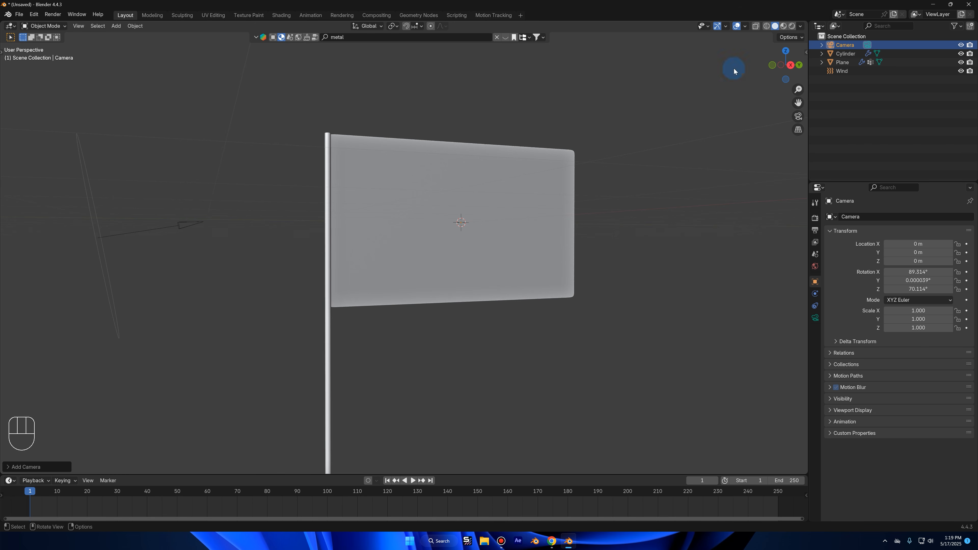
middle_click_drag(793, 70, 515, 182)
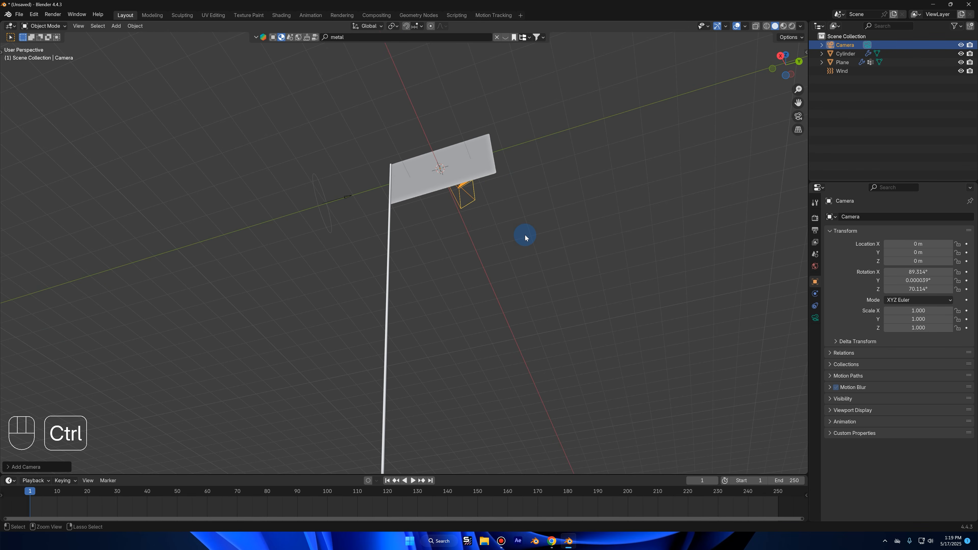
key("ctrl+alt+KP_0")
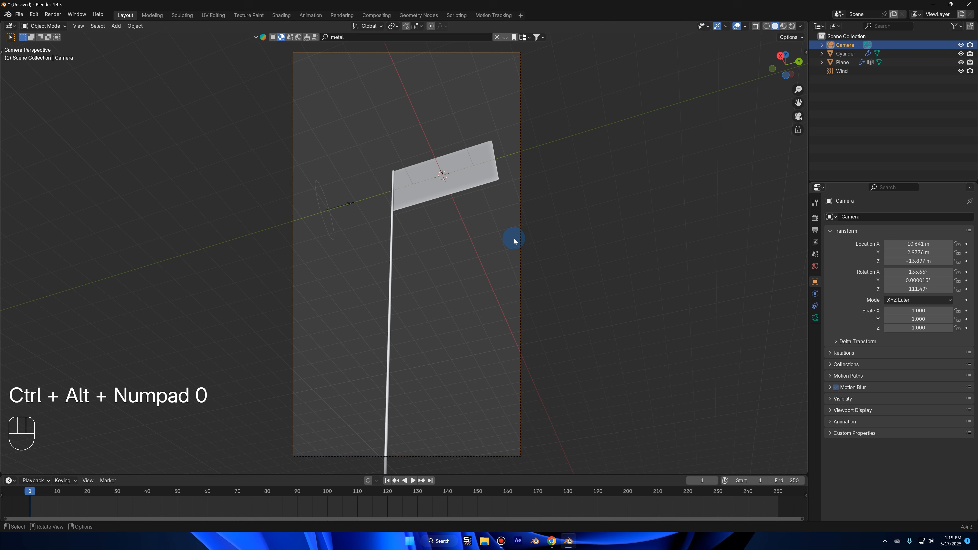
key("g")
left_click(616, 262)
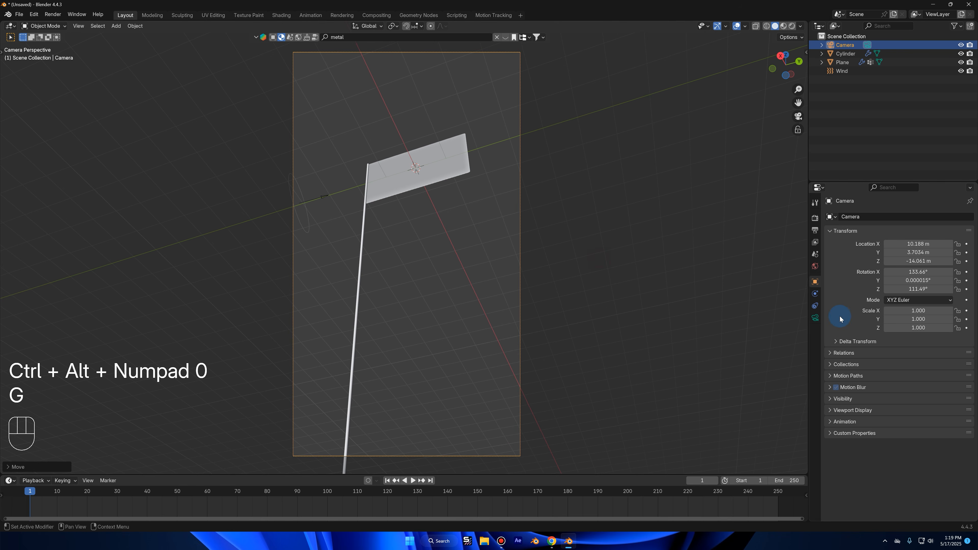
Step: Set the camera's focal length to 24 mm
left_click(816, 317)
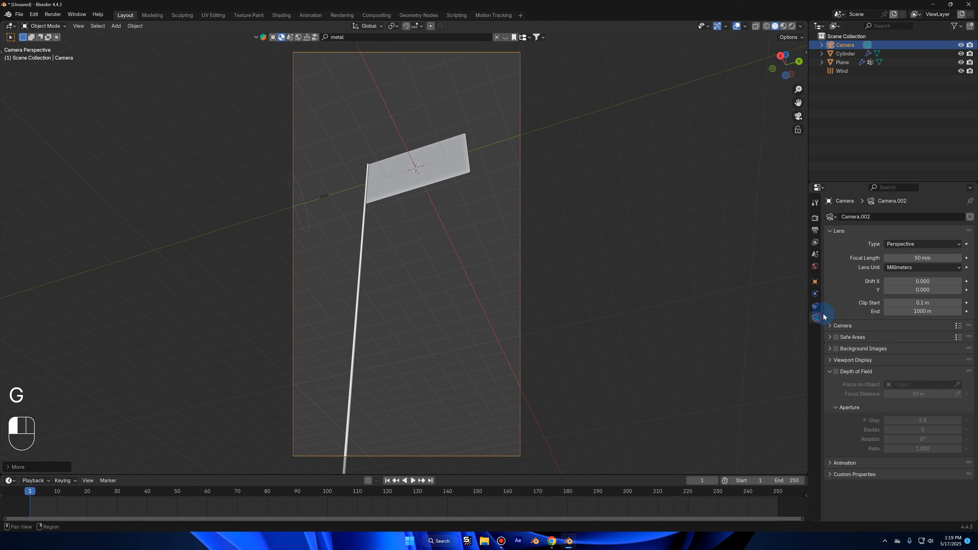
left_click(929, 255)
key("Return")
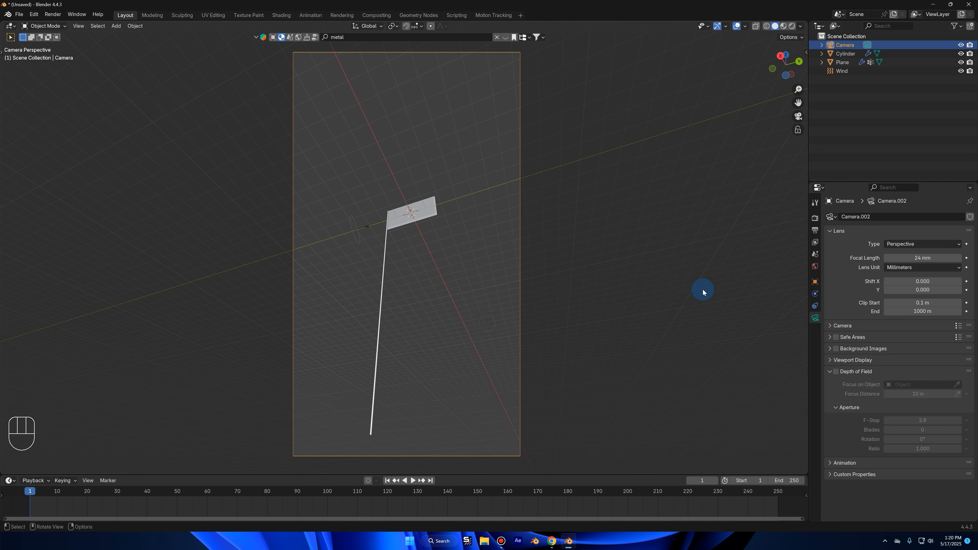
Step: Move the camera about 5.6 m closer to the flag along its local Z axis
key("g")
key("z")
key("z")
key("g")
key("z")
key("z")
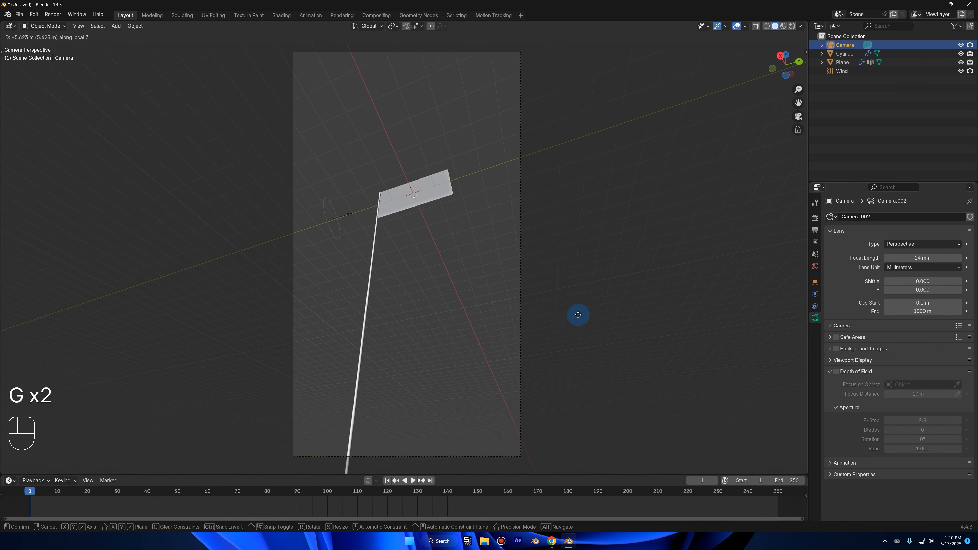
left_click(584, 312)
key("r")
key("r")
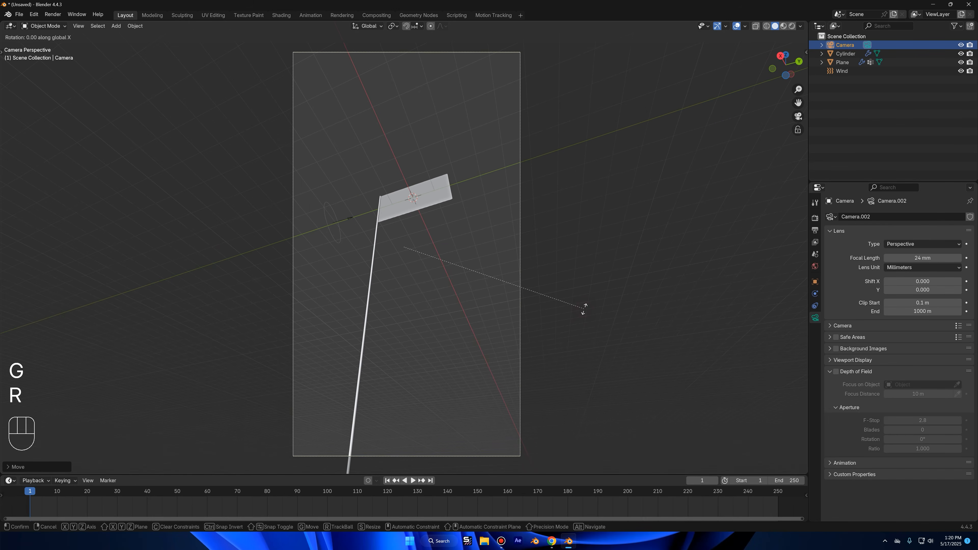
right_click(584, 307)
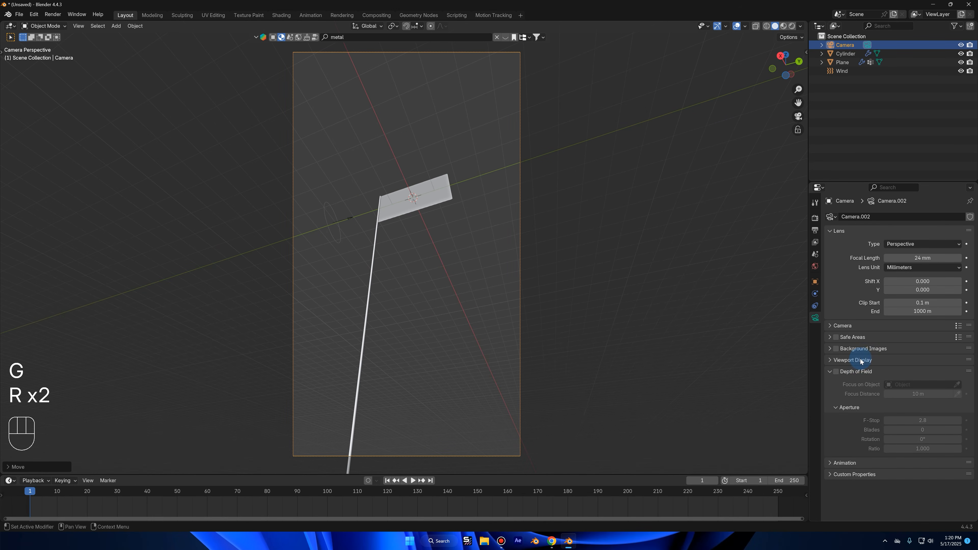
Step: Raise the camera's passepartout opacity to 1.000 in its viewport display settings
left_click(860, 359)
left_click(907, 422)
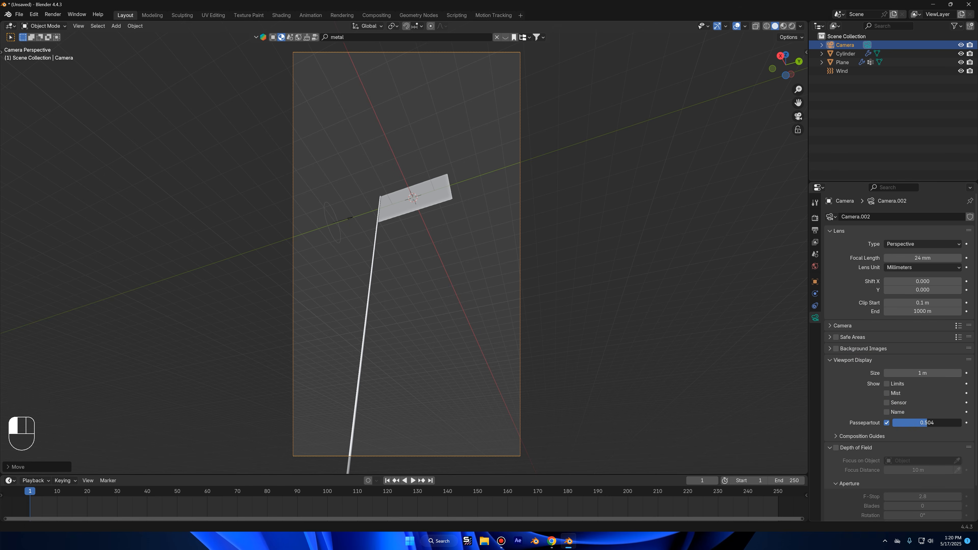
left_click_drag(927, 422, 961, 423)
key("ctrl+s")
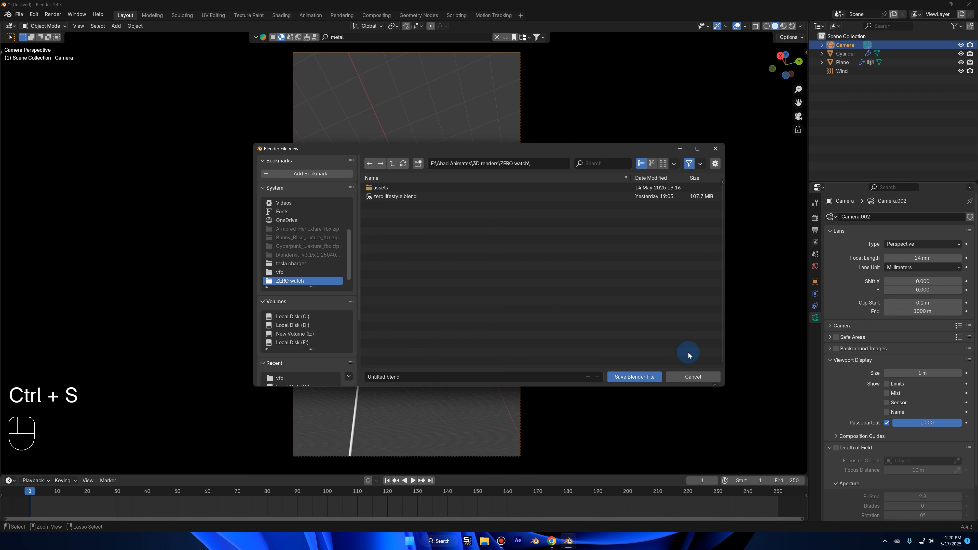
left_click(693, 376)
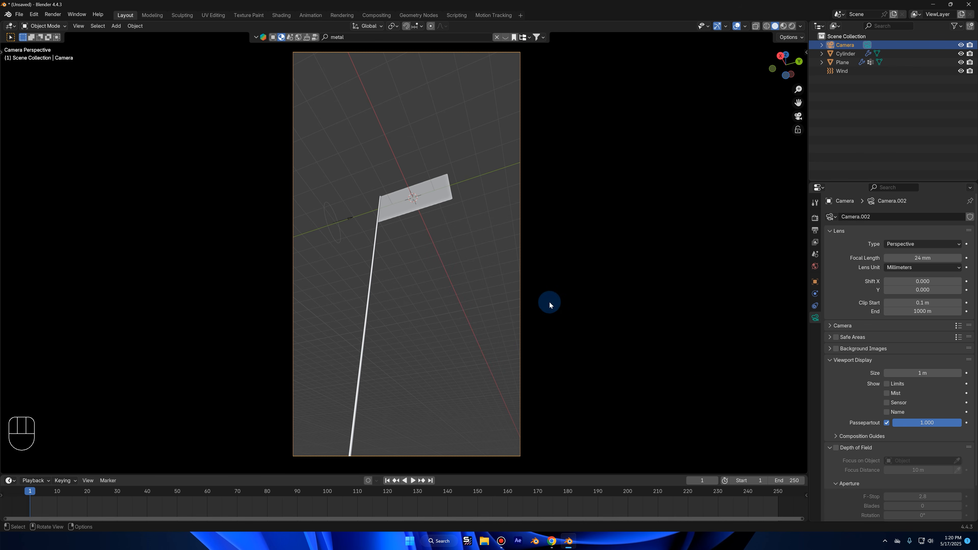
Step: Switch the viewport to rendered shading and open the world settings
left_click(793, 27)
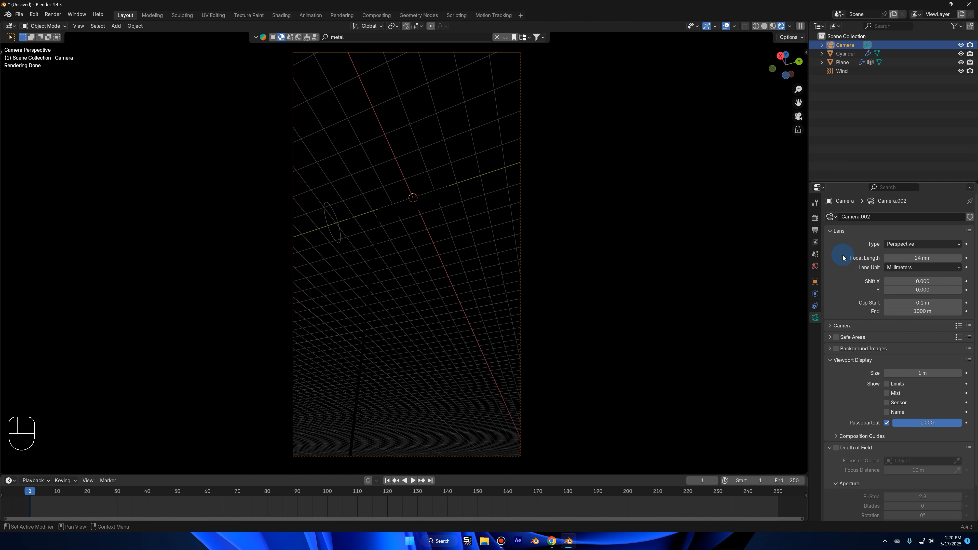
left_click(815, 266)
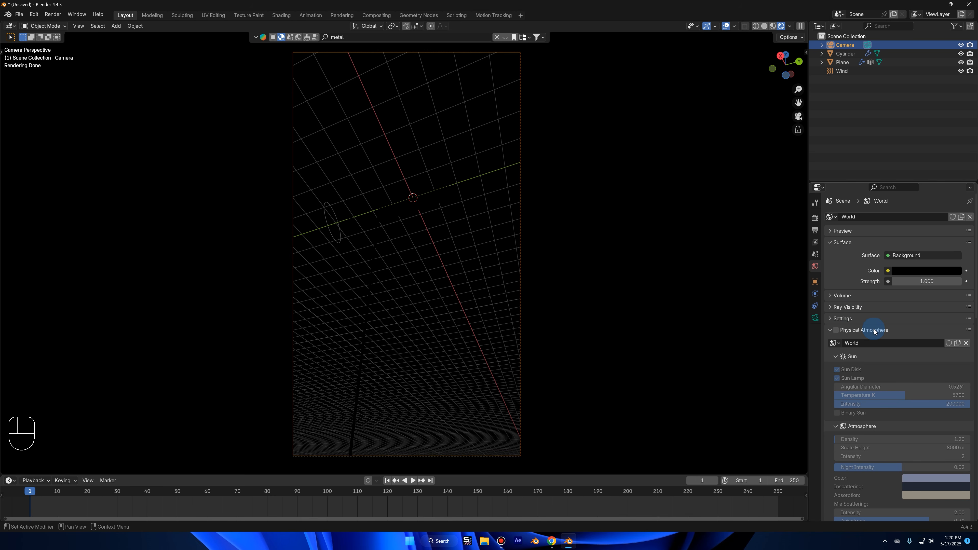
Step: Try a Nishita Sky Texture with 5.5° sun elevation as the world background colour, and undo it
left_click(888, 272)
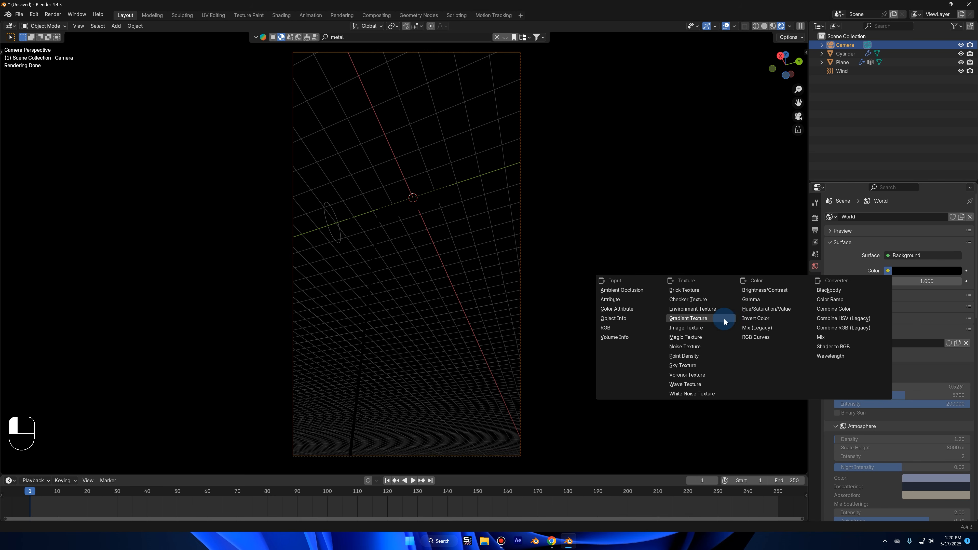
left_click(705, 365)
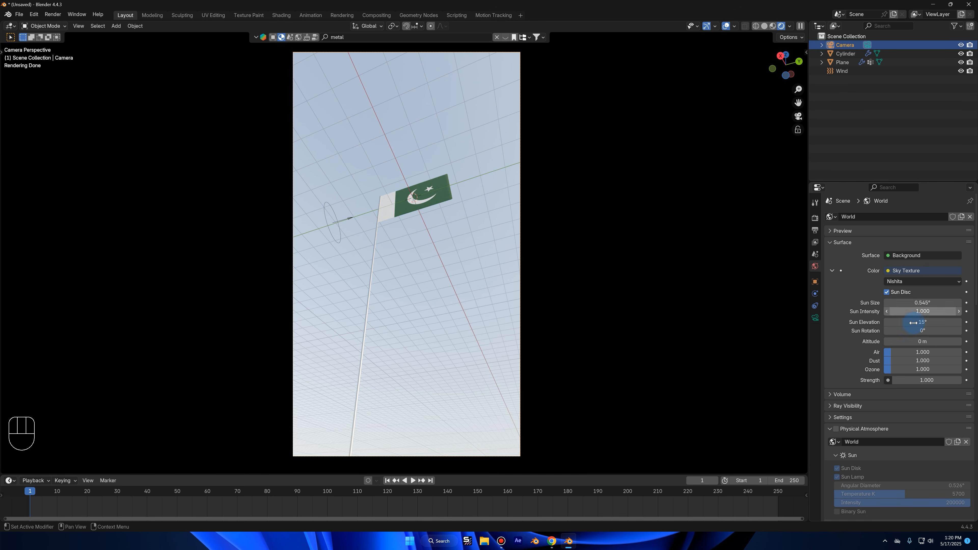
left_click_drag(913, 323, 899, 321)
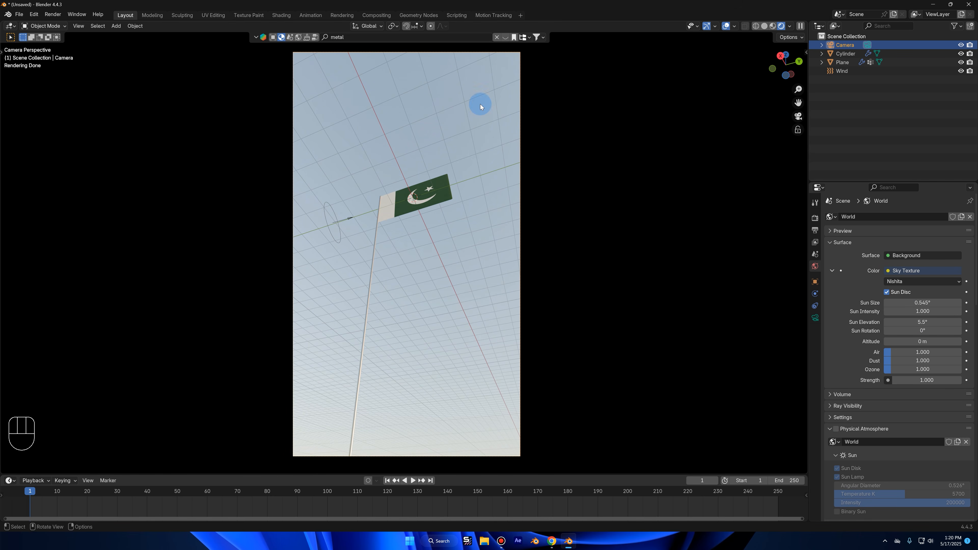
key("ctrl+z")
key("ctrl+z")
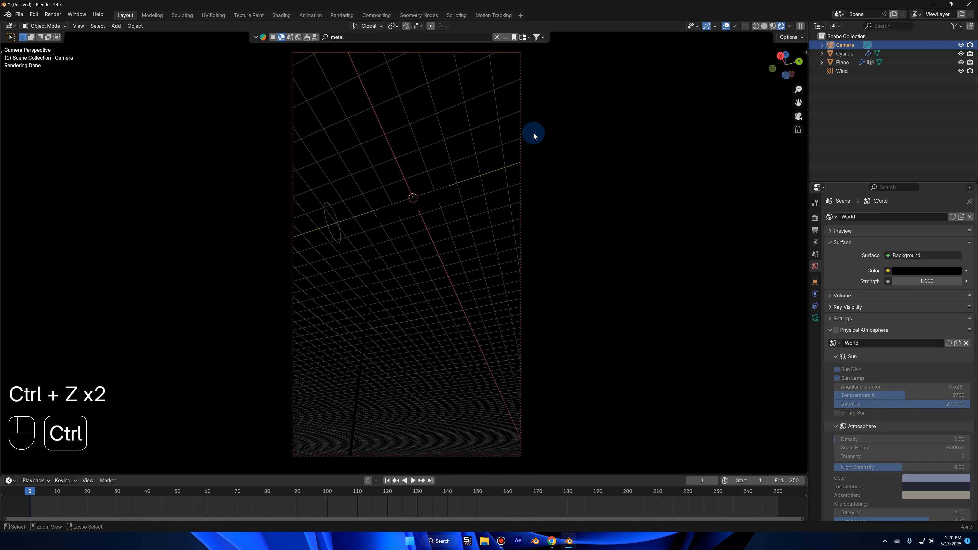
Step: Enable Physical Atmosphere for the world and set the sun's vertical rotation to about -23.035°
left_click(837, 332)
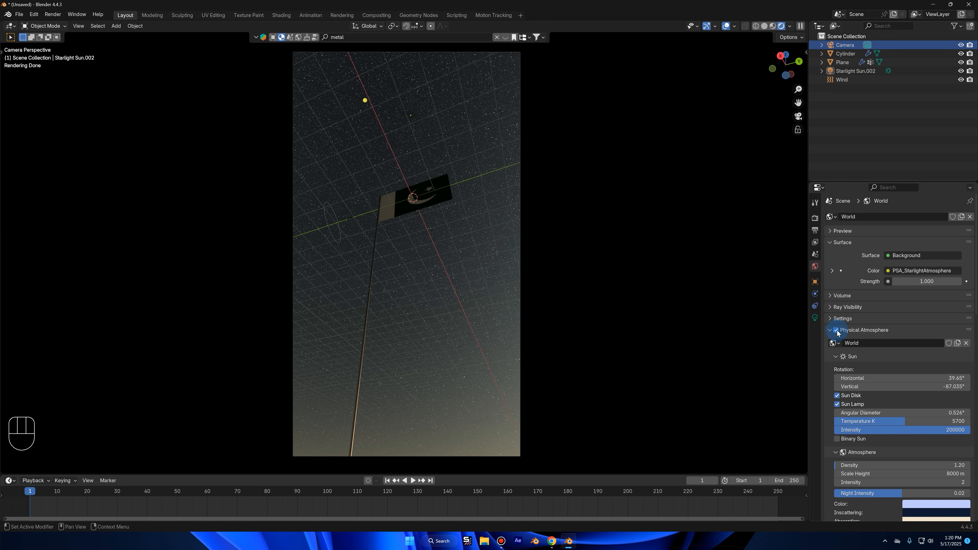
scroll(923, 372, "down", 5)
left_click_drag(870, 262, 897, 262)
Step: Remove the stars from the sky by setting their radiance intensity to 0.00
scroll(483, 284, "up", 10)
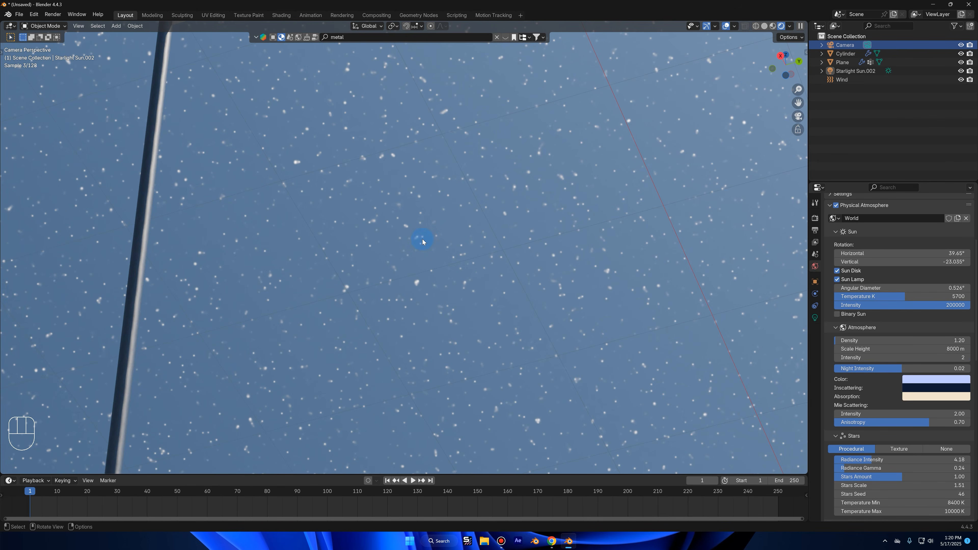
scroll(906, 317, "down", 6)
left_click_drag(898, 317, 866, 319)
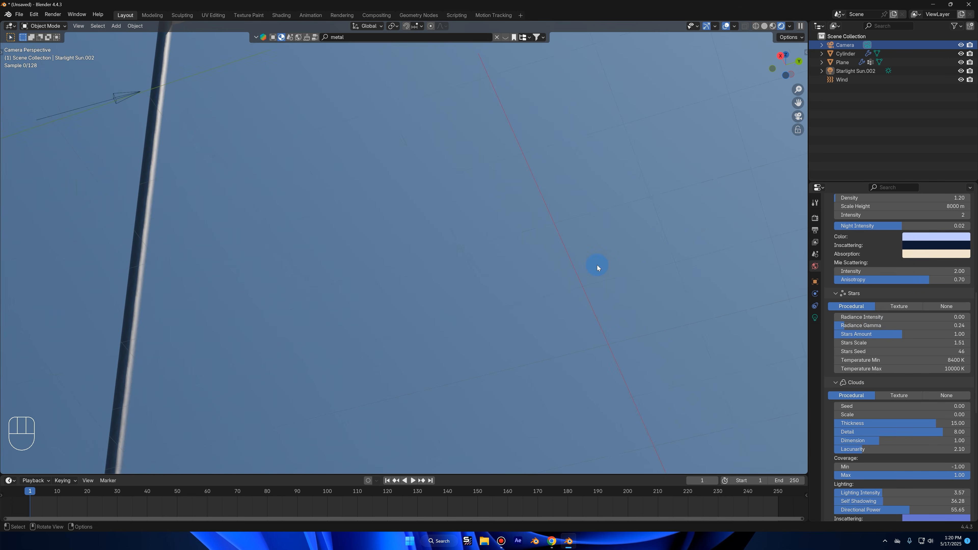
scroll(596, 265, "down", 10)
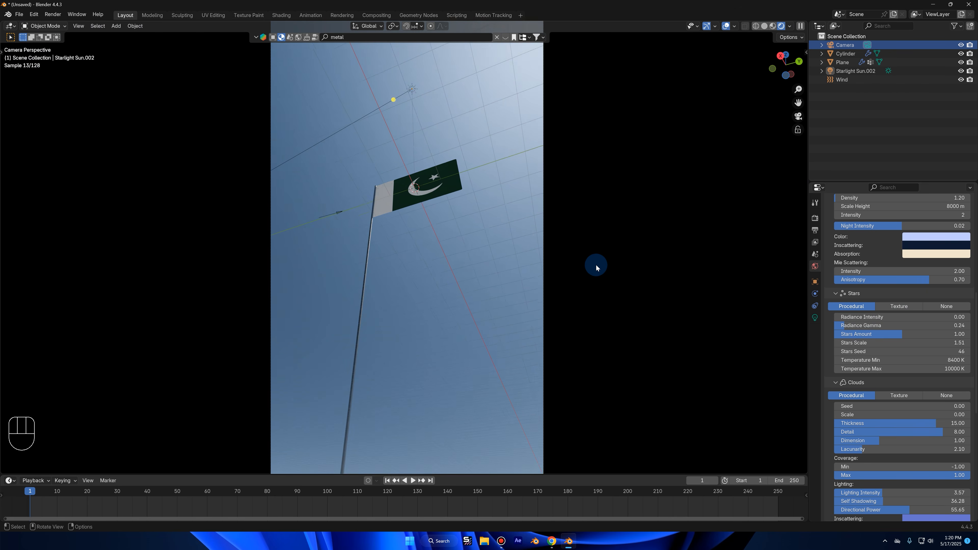
scroll(596, 264, "down", 2)
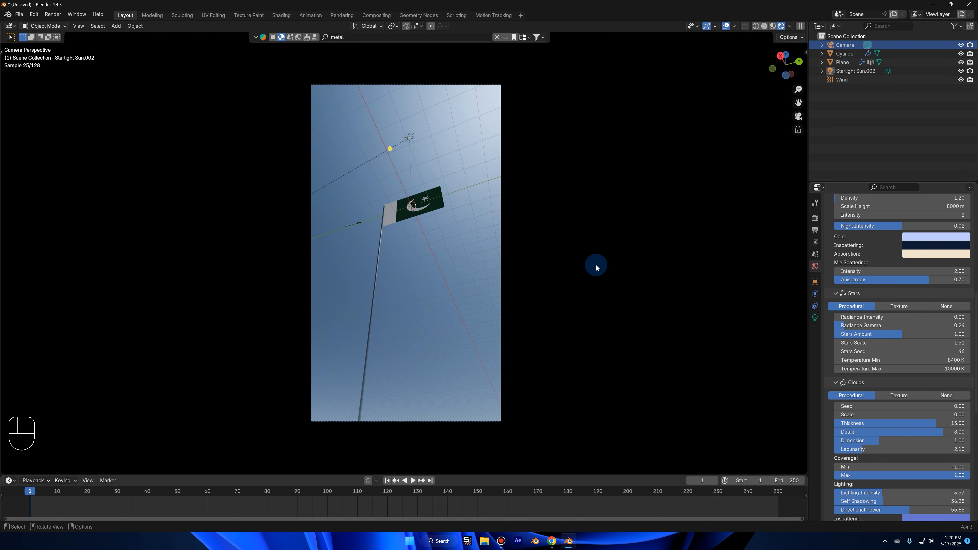
scroll(883, 272, "up", 2)
scroll(894, 348, "down", 3)
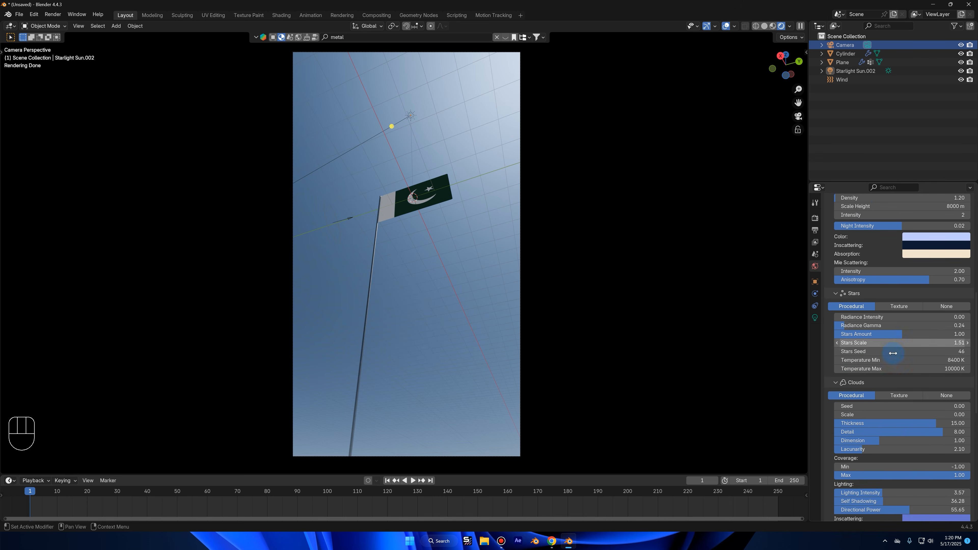
Step: Set the procedural clouds' scale to 11.90, thickness to 5.28, detail to 10.00 and dimension to 0.96
left_click_drag(848, 397, 953, 406)
left_click_drag(889, 405, 939, 414)
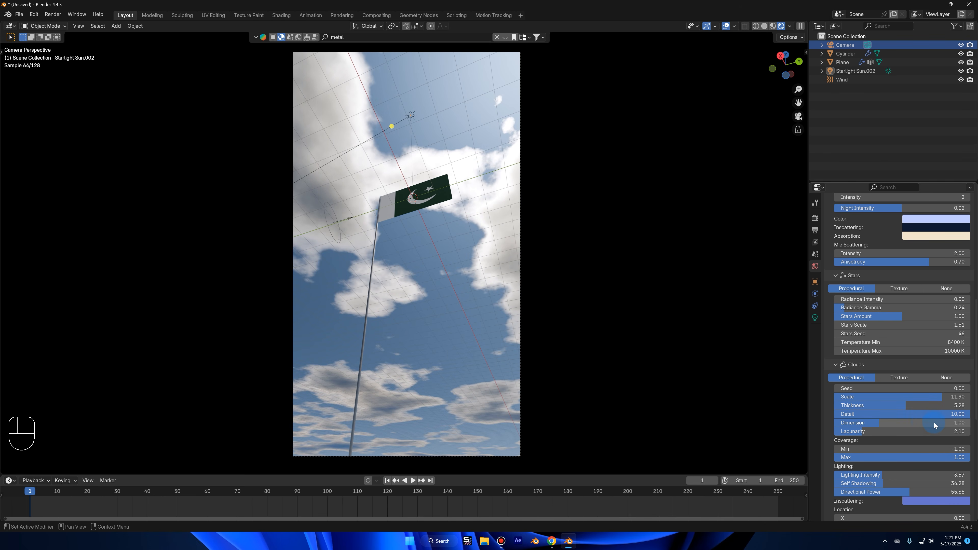
left_click_drag(914, 421, 878, 423)
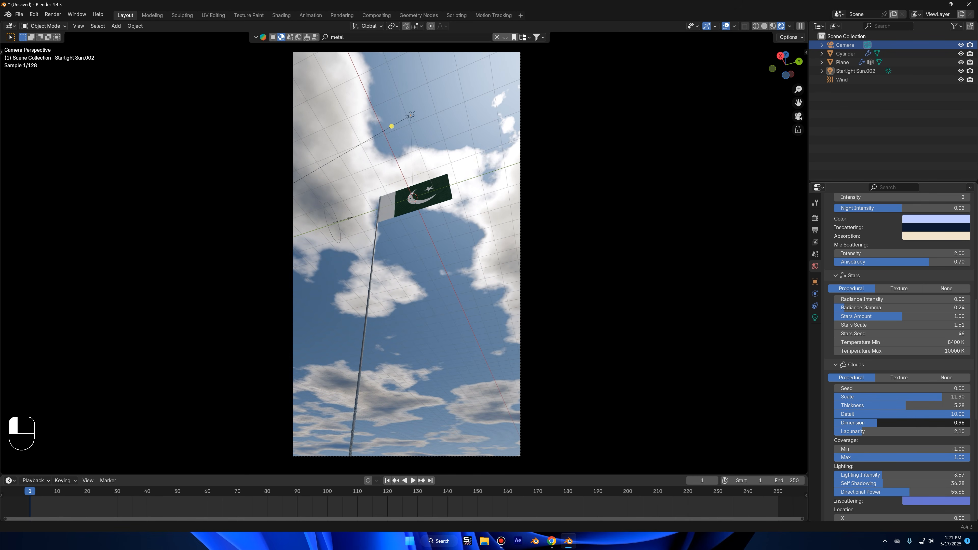
left_click_drag(878, 422, 830, 435)
Step: Try cloud lacunarity values of about 1.82, 0.82 and 9.14, comparing how the sky looks behind the flag
left_click_drag(845, 431, 859, 432)
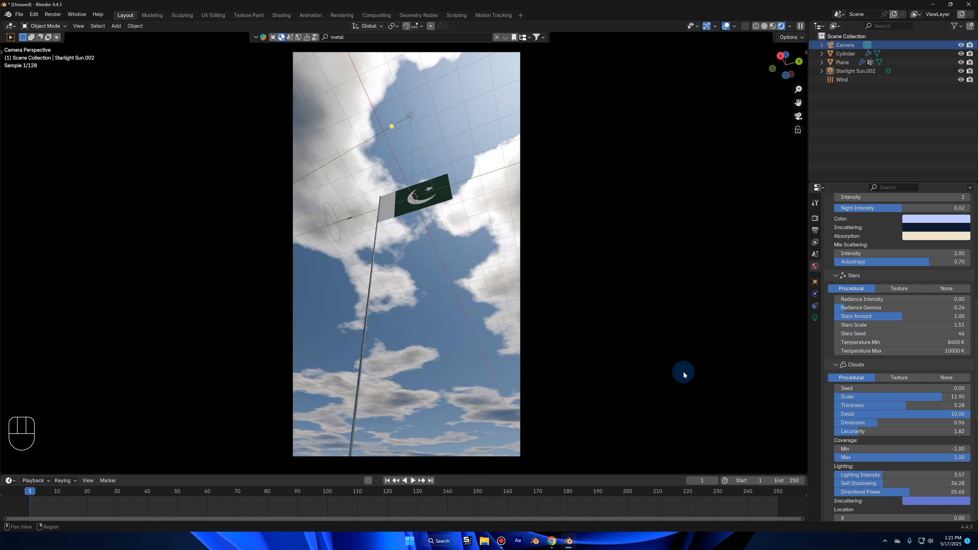
middle_click_drag(676, 379, 678, 377)
left_click_drag(859, 431, 845, 431)
middle_click_drag(684, 390, 736, 254)
left_click(798, 117)
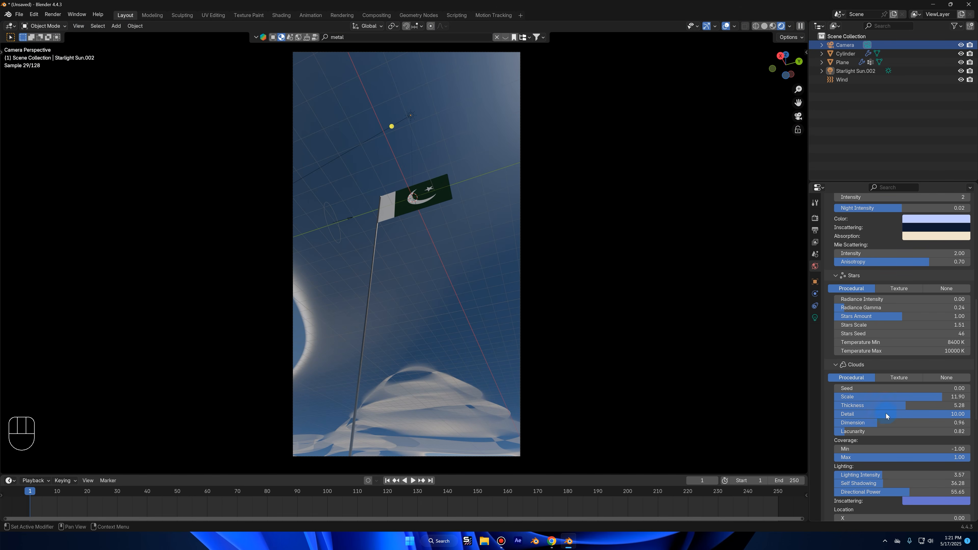
left_click_drag(898, 434, 958, 431)
scroll(543, 203, "up", 5)
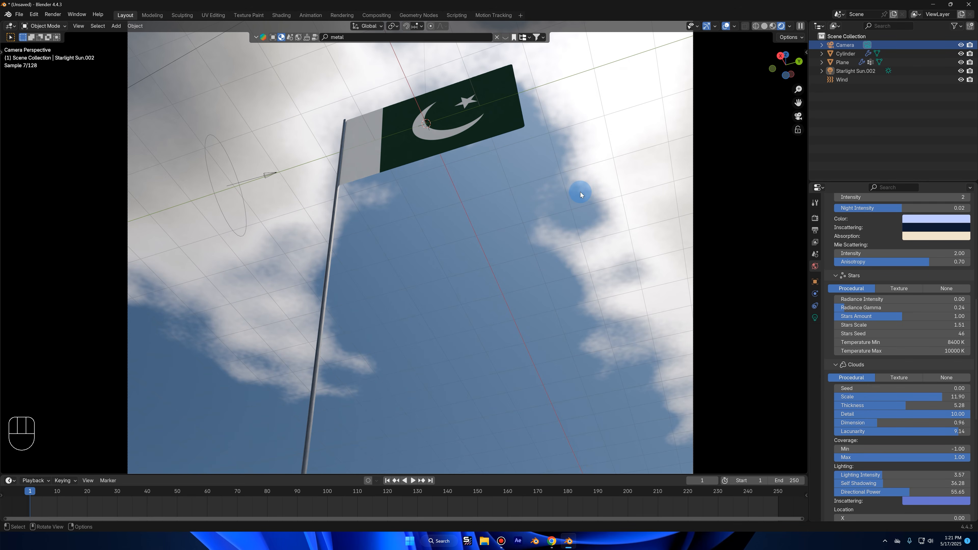
Step: Try a cloud lacunarity of 4 and reset it to its default value
left_click_drag(891, 433, 817, 431)
left_click(884, 432)
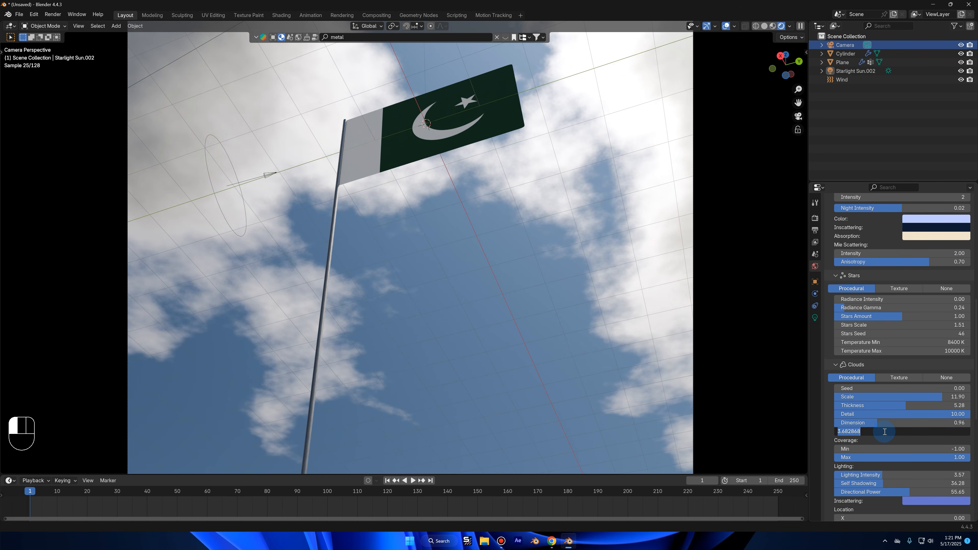
type("4")
key("Return")
key("Home")
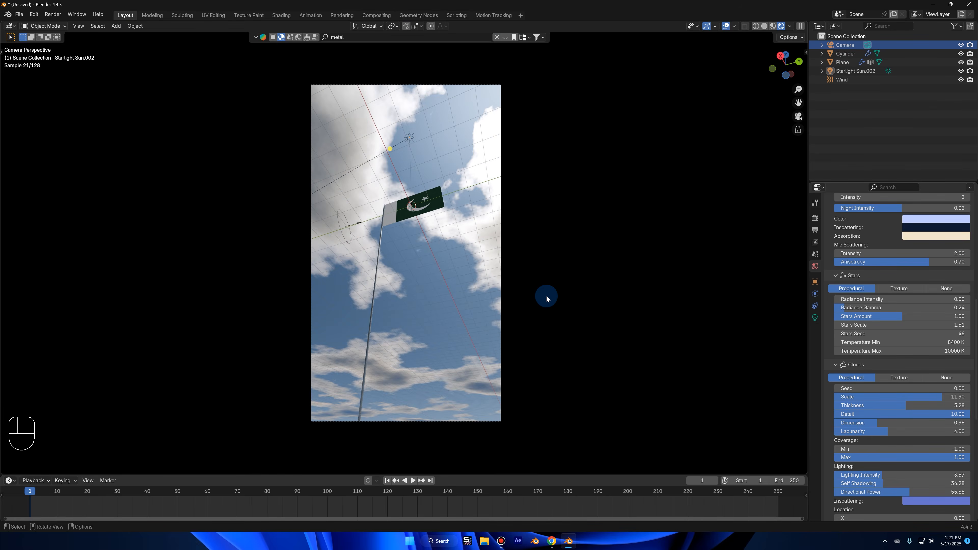
right_click(870, 430)
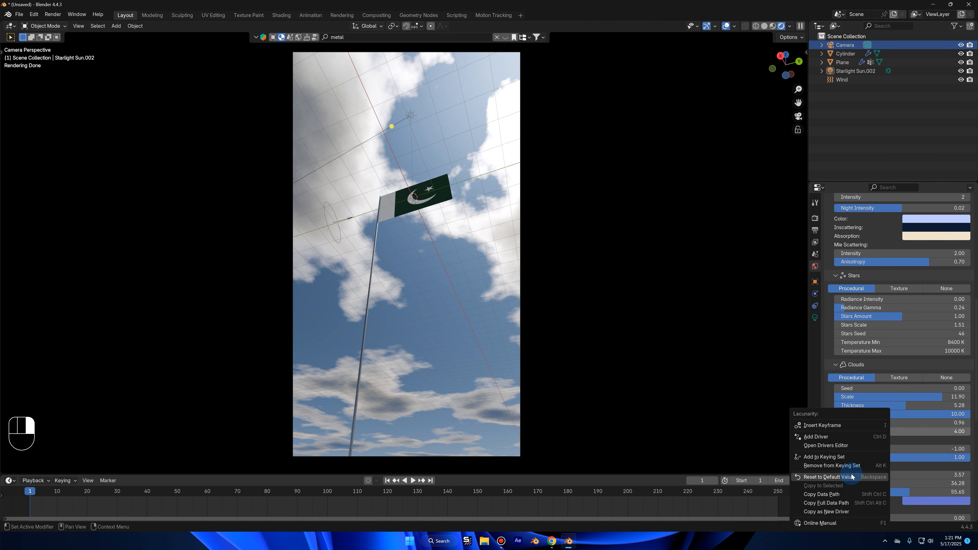
left_click(844, 476)
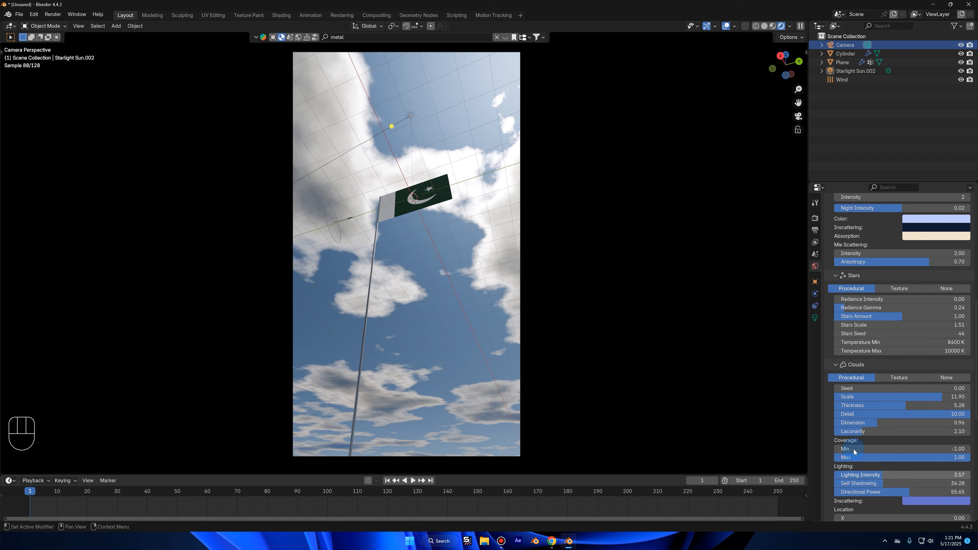
Step: Try lowering the cloud scale to about 5.89 and to 5.5
scroll(878, 440, "down", 3)
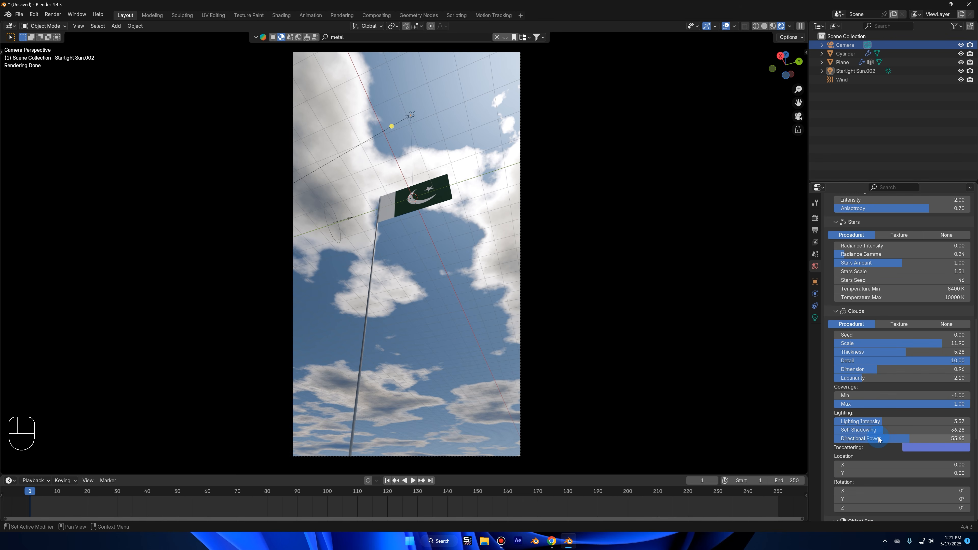
scroll(903, 388, "down", 1)
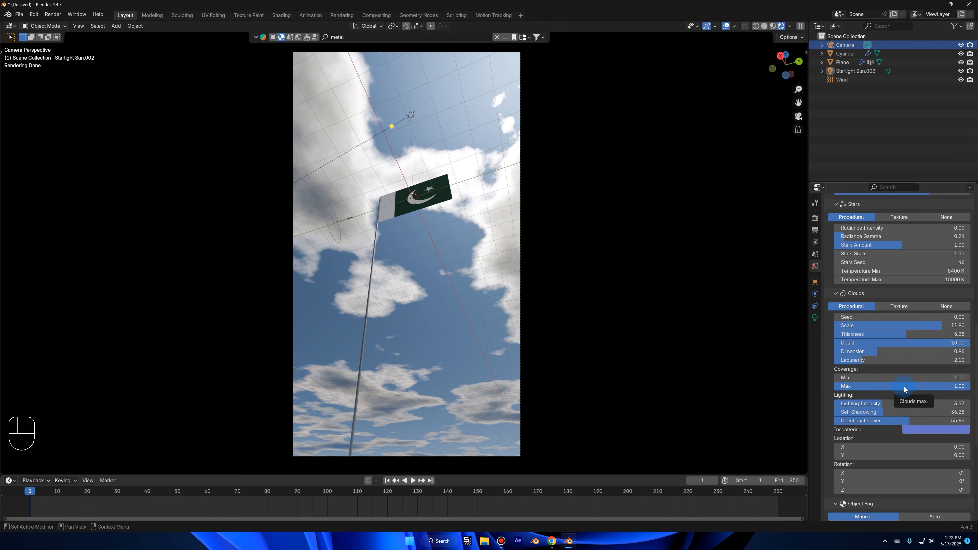
scroll(904, 389, "up", 4)
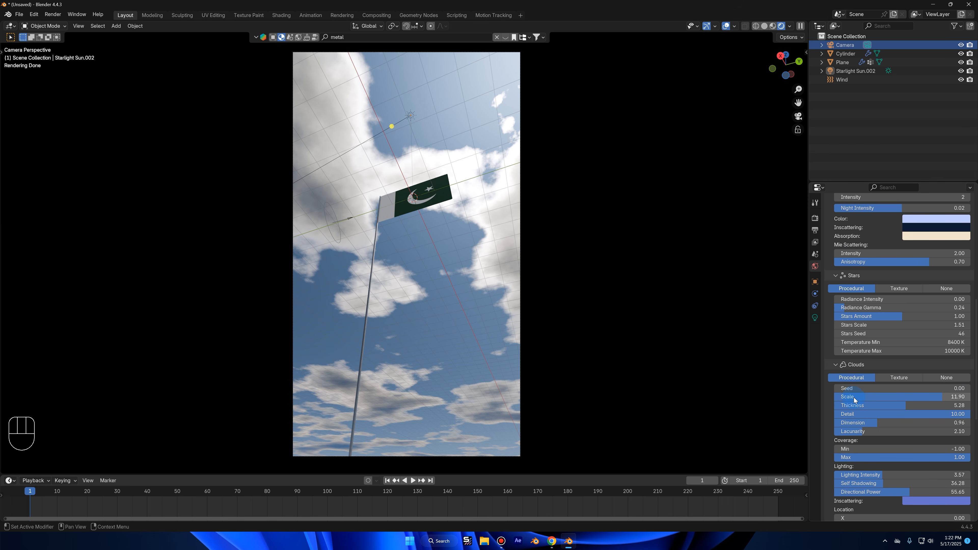
left_click_drag(867, 397, 888, 396)
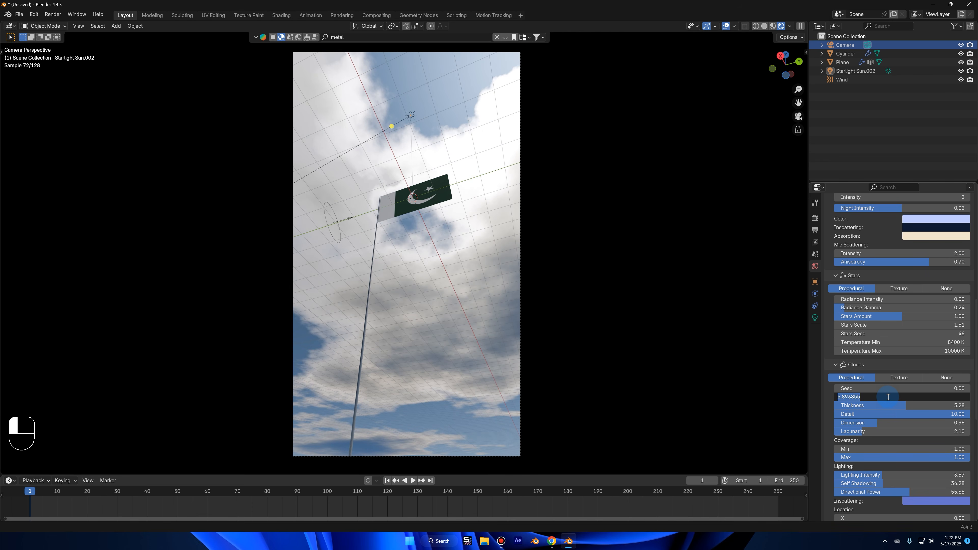
left_click(888, 397)
type("5.5")
key("Return")
Step: Compare cloud scales of 7 and 6, settle on 7, and inspect the clouds around the flag
left_click(888, 397)
type("7")
key("Return")
left_click(888, 397)
type("6")
key("Return")
left_click(888, 397)
type("7")
key("Return")
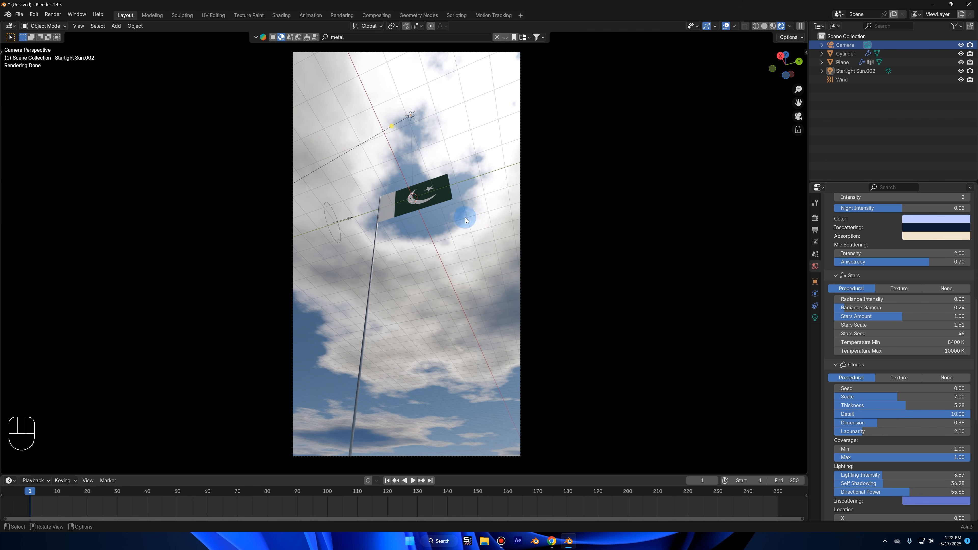
scroll(371, 121, "up", 3)
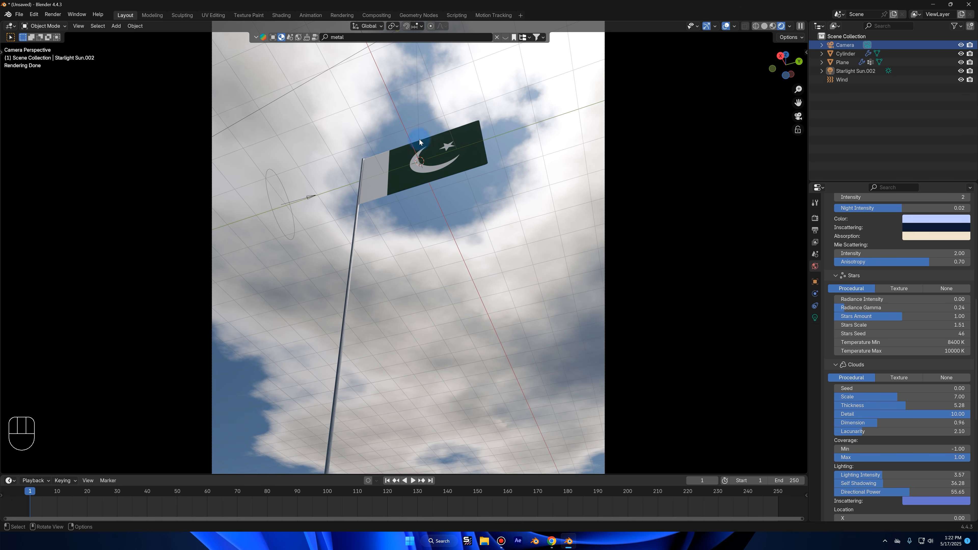
scroll(450, 155, "down", 3)
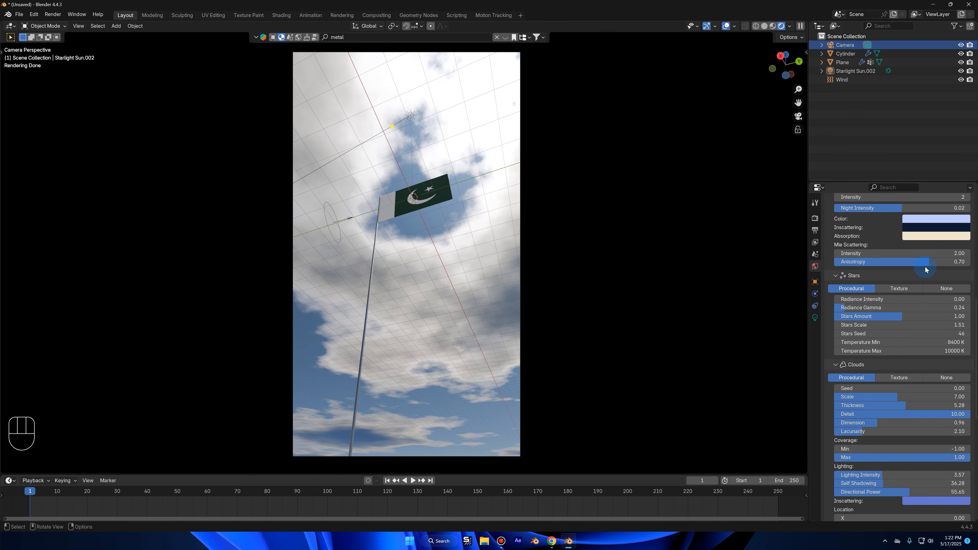
Step: Set the atmosphere sun's rotation to about 8.65° horizontal and -21.035° vertical
scroll(924, 270, "up", 10)
left_click_drag(882, 297, 782, 289)
scroll(604, 263, "up", 5)
scroll(604, 264, "down", 4)
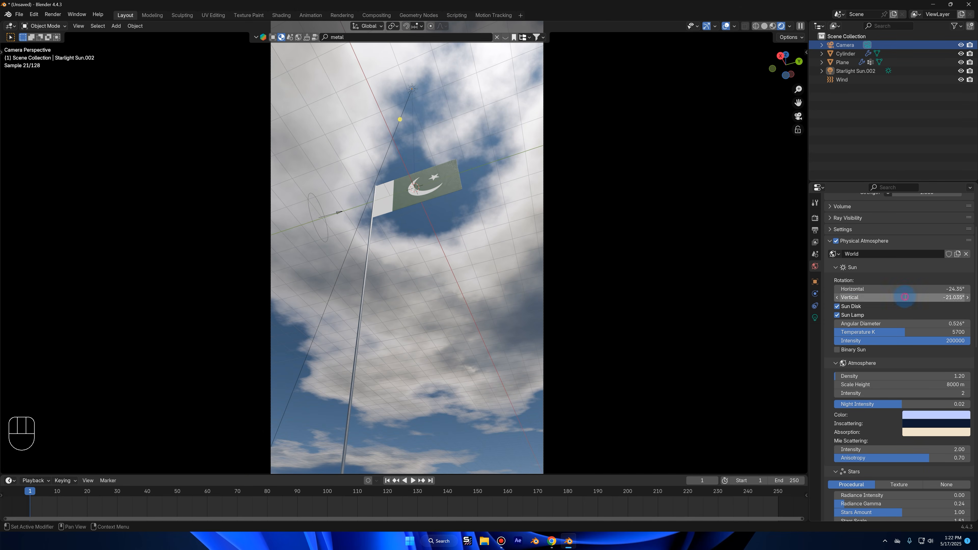
left_click_drag(901, 289, 932, 289)
Step: Play the animation in the camera view to check the waving flag under the new sunlight
key("space")
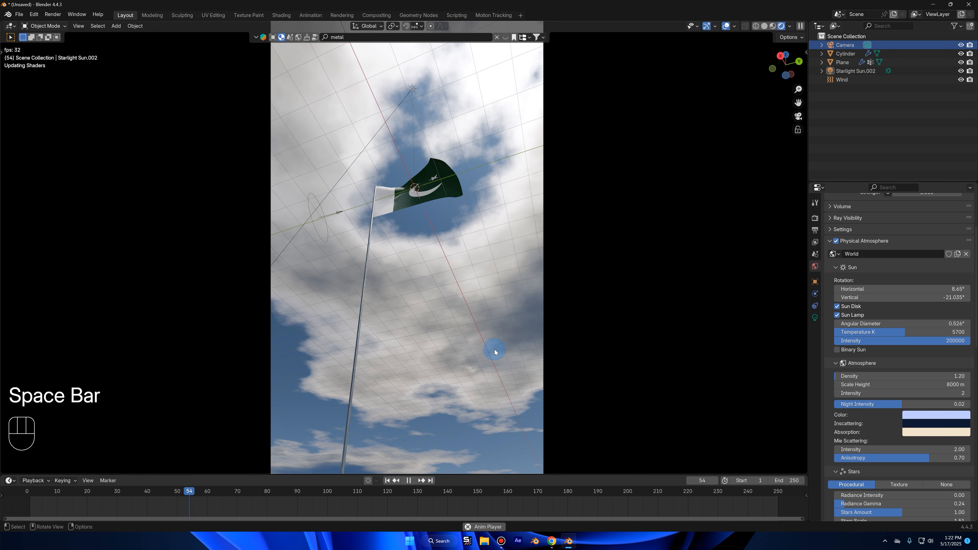
key("space")
scroll(467, 330, "down", 2)
key("space")
key("space")
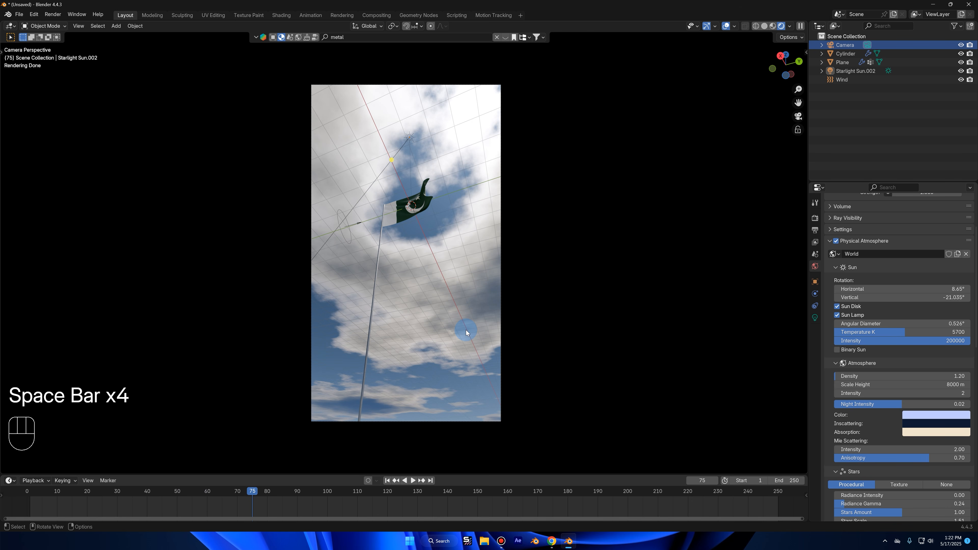
key("space")
key("space")
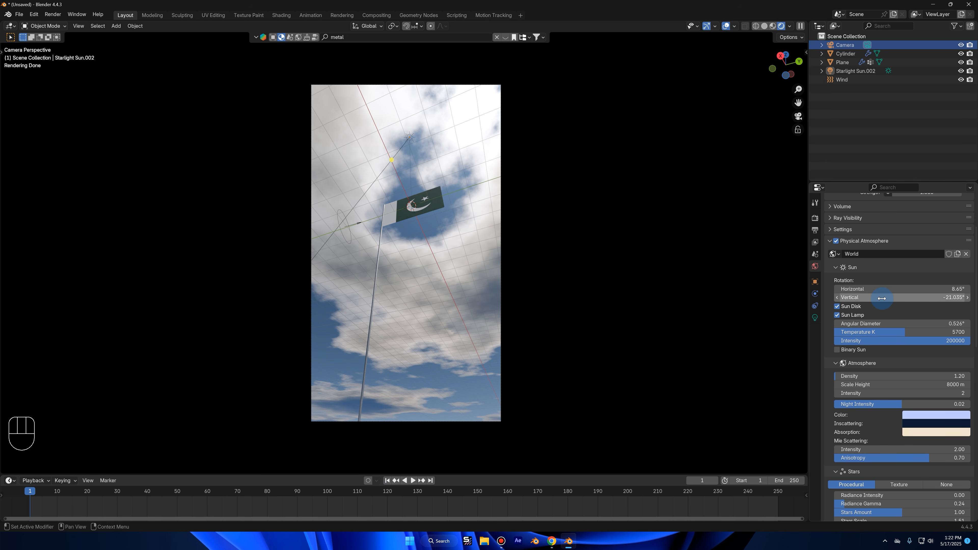
Step: Set the sun's vertical rotation to about -93.435° and insert a single keyframe for it at frame 1
left_click_drag(874, 298, 847, 298)
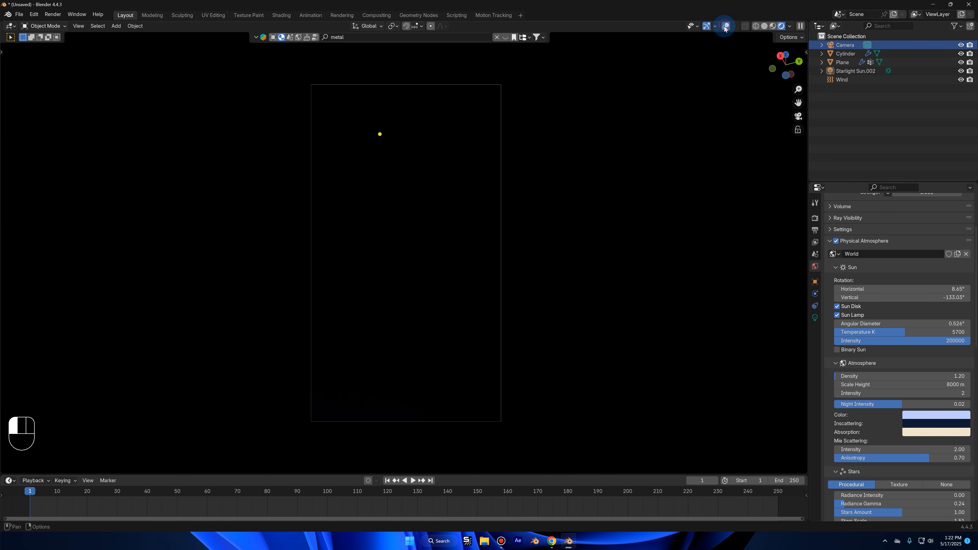
mouse_move(899, 297)
left_mouse_down("shift")
mouse_move(910, 297)
mouse_move(889, 297)
left_mouse_up("shift")
right_click(899, 297)
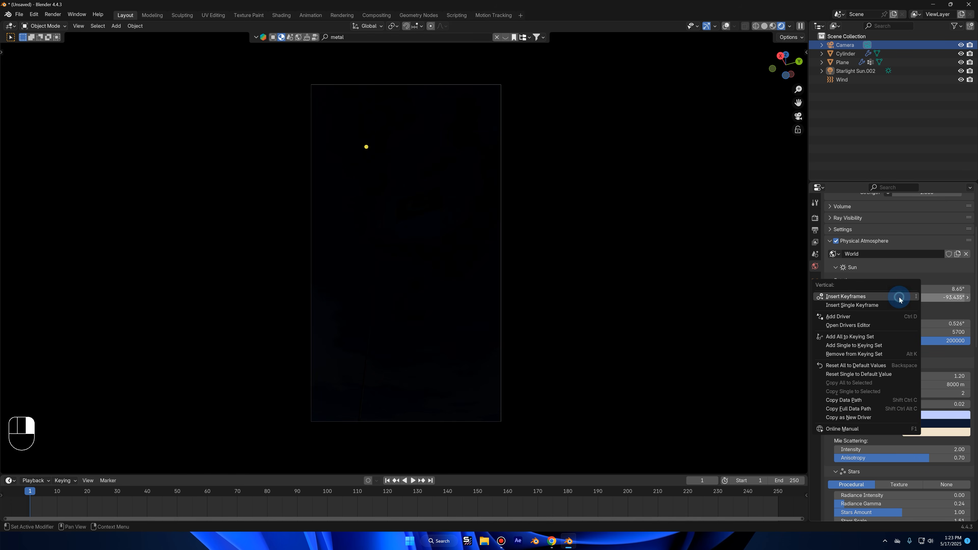
left_click(874, 307)
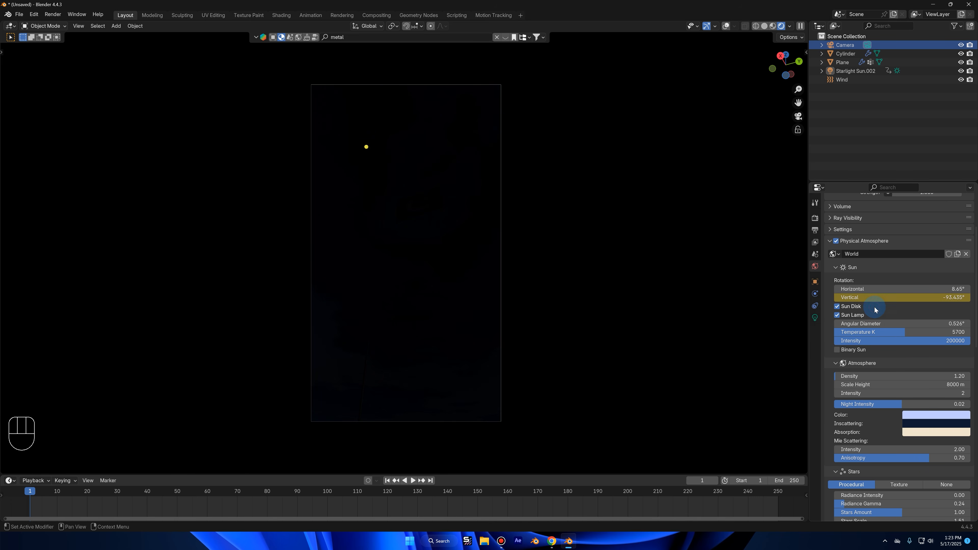
Step: At frame 250, set the sun's vertical rotation to about 96.365° and insert a single keyframe for it
left_click(433, 482)
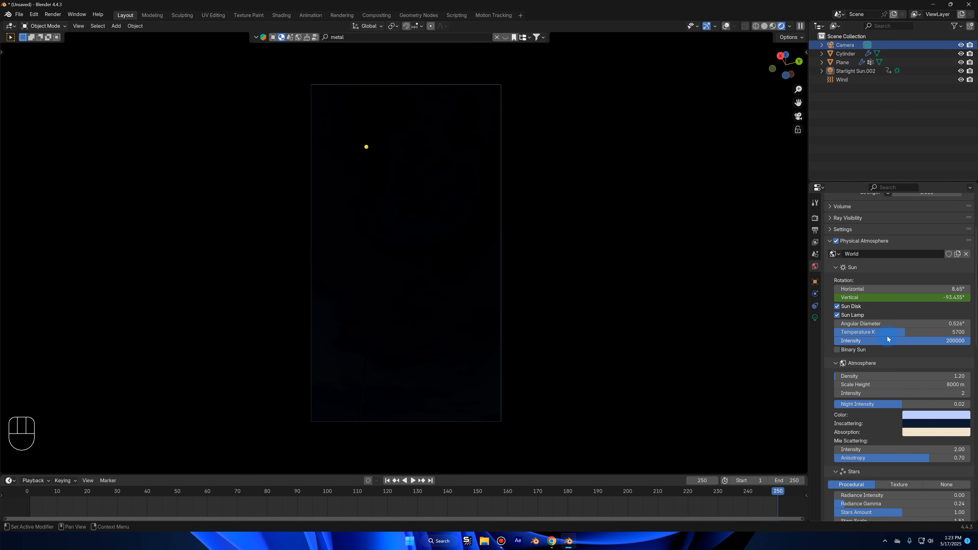
left_click_drag(890, 298, 966, 298)
right_click(892, 302)
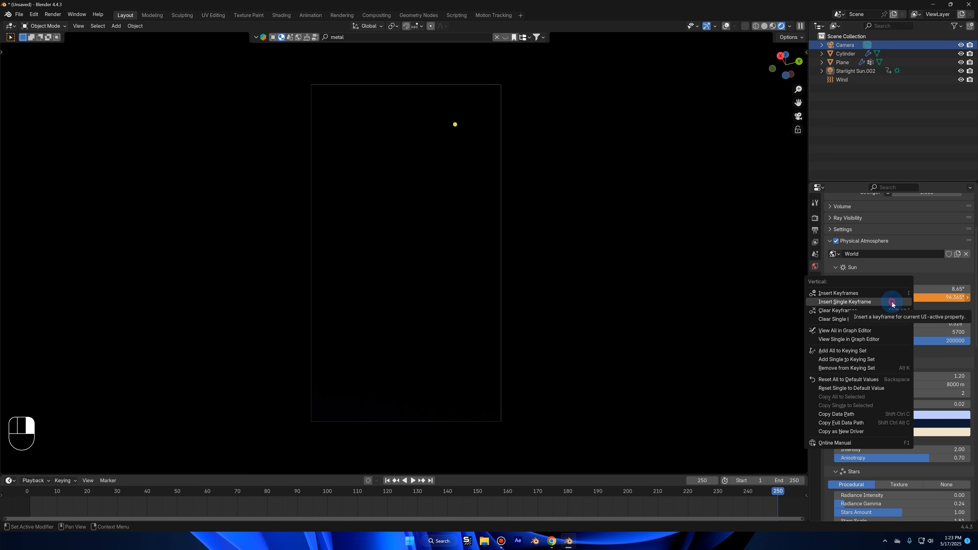
left_click(892, 302)
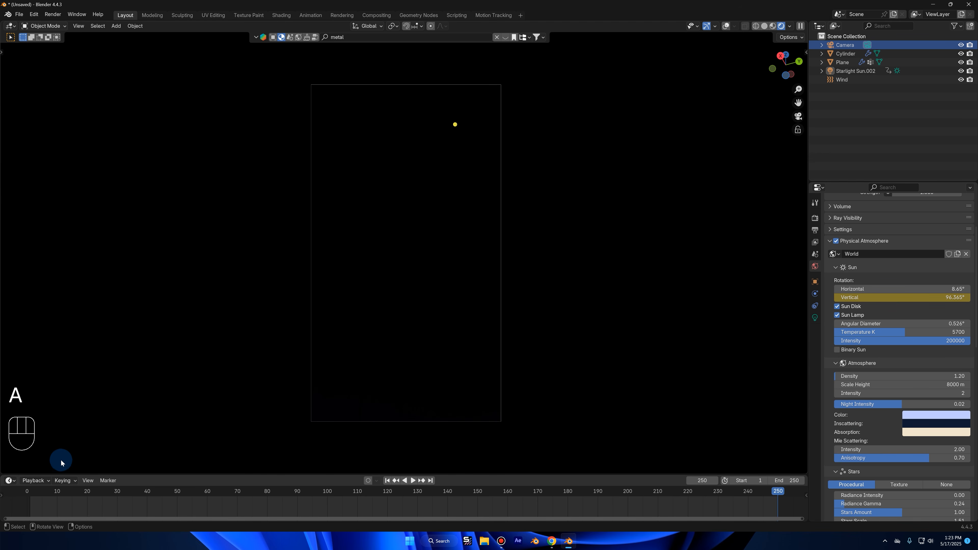
Step: Try to edit the sun's rotation keyframes in an enlarged Graph Editor and look for their curve
left_click(10, 480)
left_click(150, 416)
left_click_drag(182, 476, 182, 301)
left_click(755, 308)
key("a")
key("t")
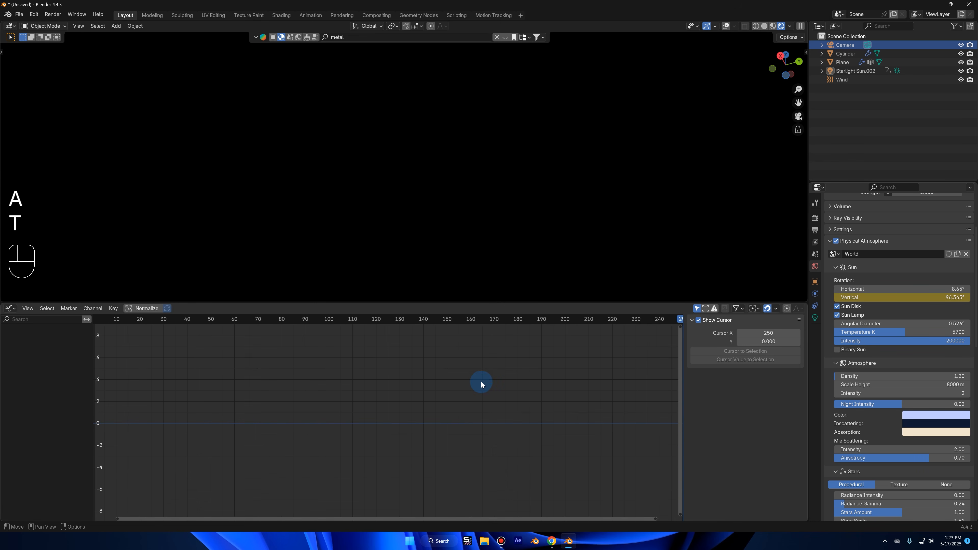
scroll(518, 441, "down", 5)
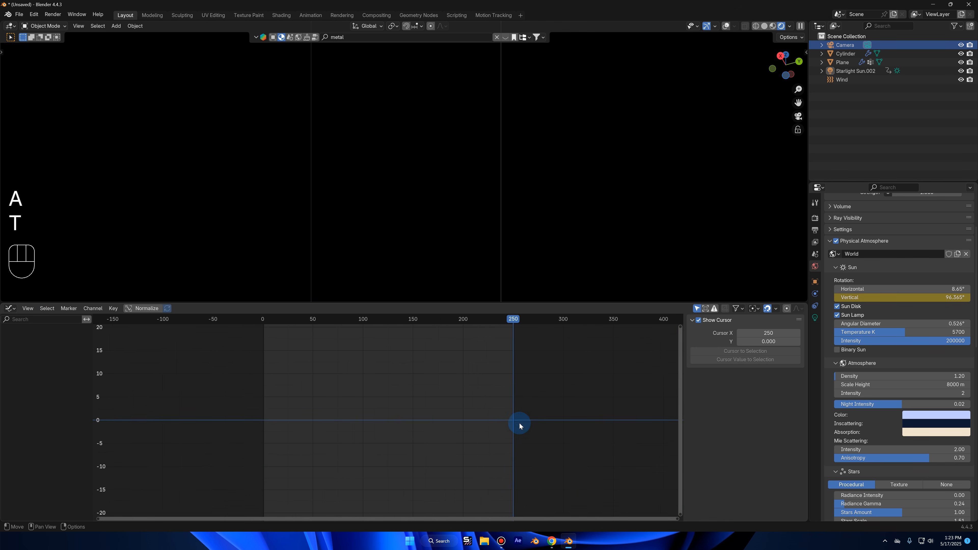
middle_click_drag(520, 424, 524, 493)
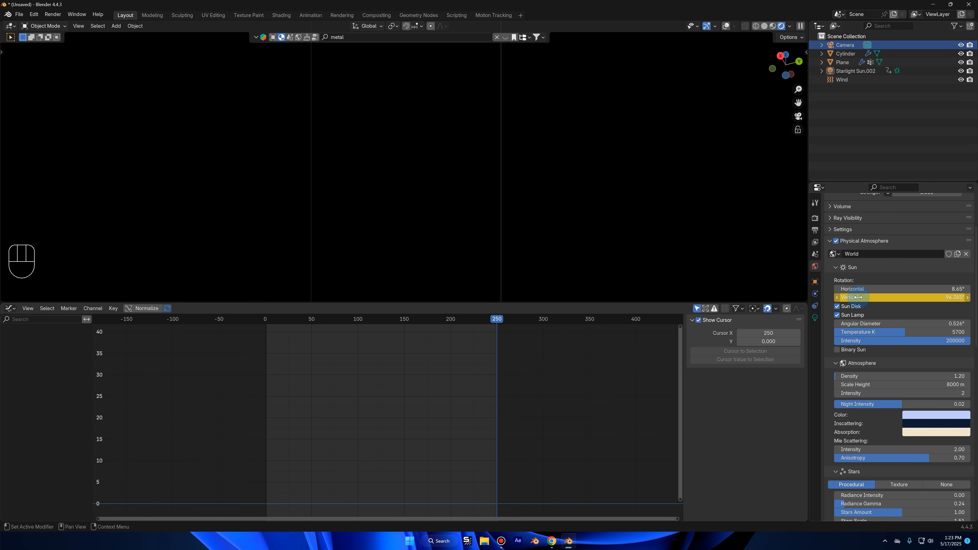
middle_click_drag(485, 409, 482, 511)
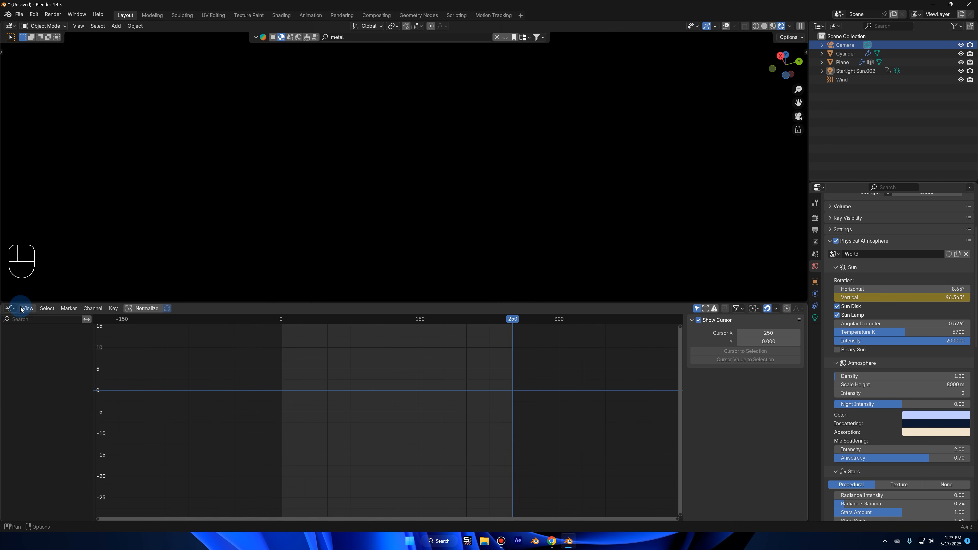
Step: Switch the editor back to the Timeline, choose an interpolation type for the keyframes, and shrink the editor area
left_click(9, 308)
left_click(133, 341)
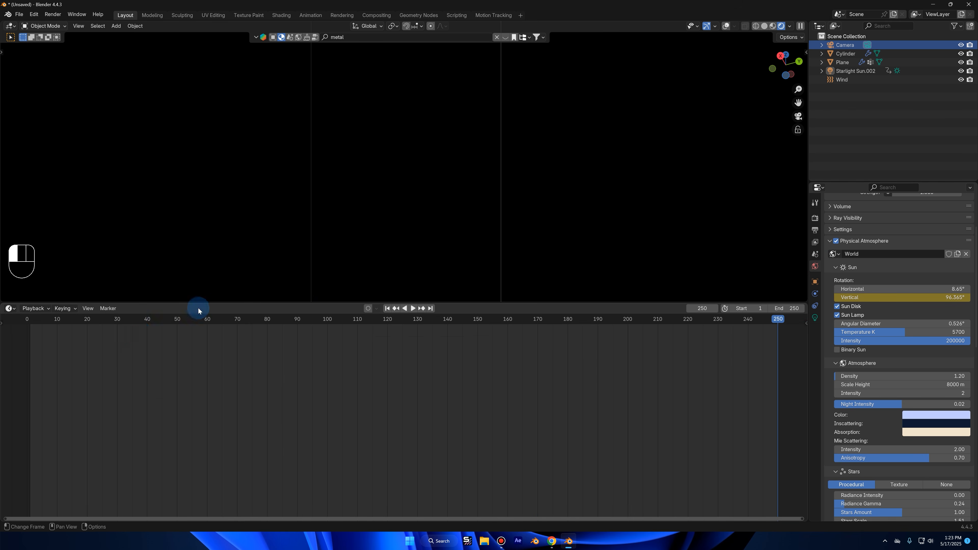
key("t")
left_click(139, 380)
left_click_drag(264, 302, 267, 460)
Step: Preview the sun's movement, reduce its vertical rotation at frame 250, and replace the single keyframe there
key("space")
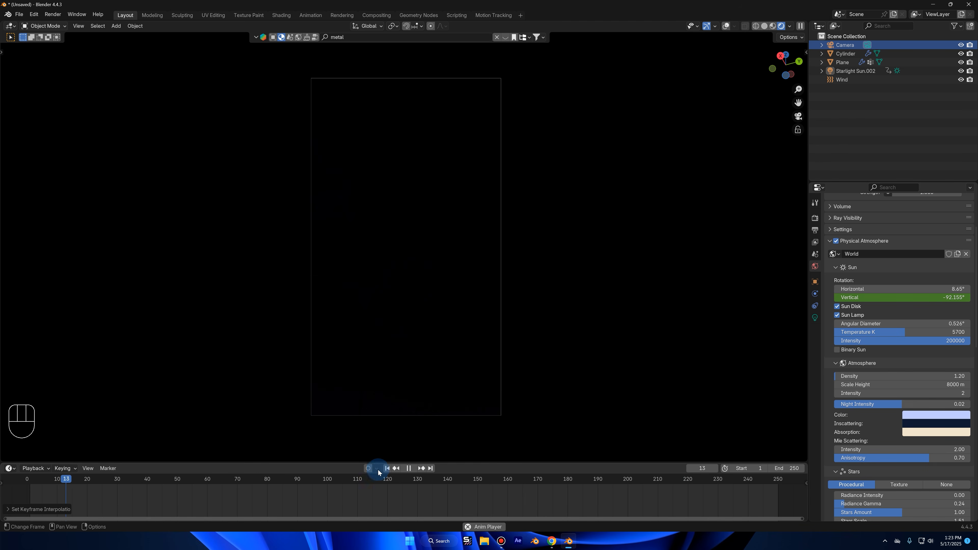
key("space")
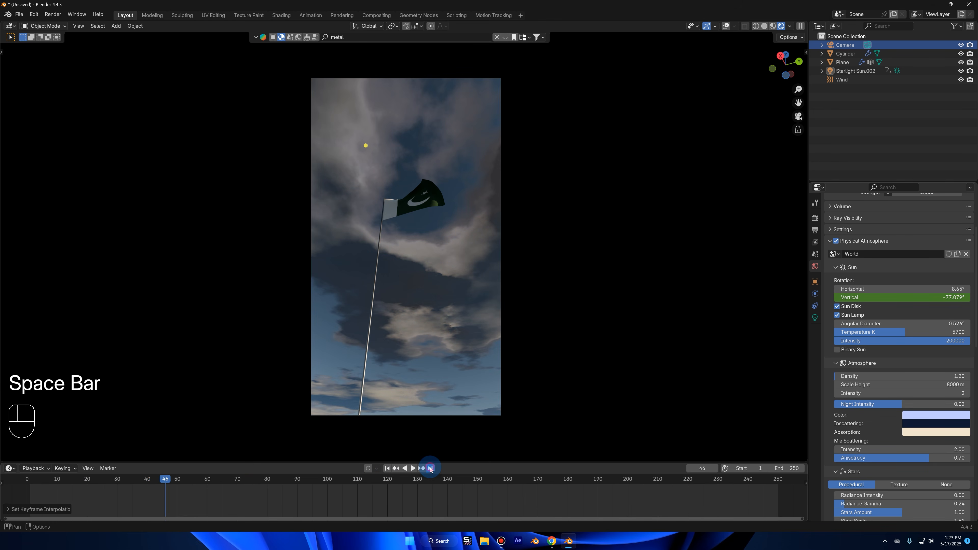
left_click(431, 468)
mouse_move(878, 297)
left_mouse_down()
mouse_move(824, 296)
mouse_move(865, 296)
left_mouse_up()
right_click(919, 298)
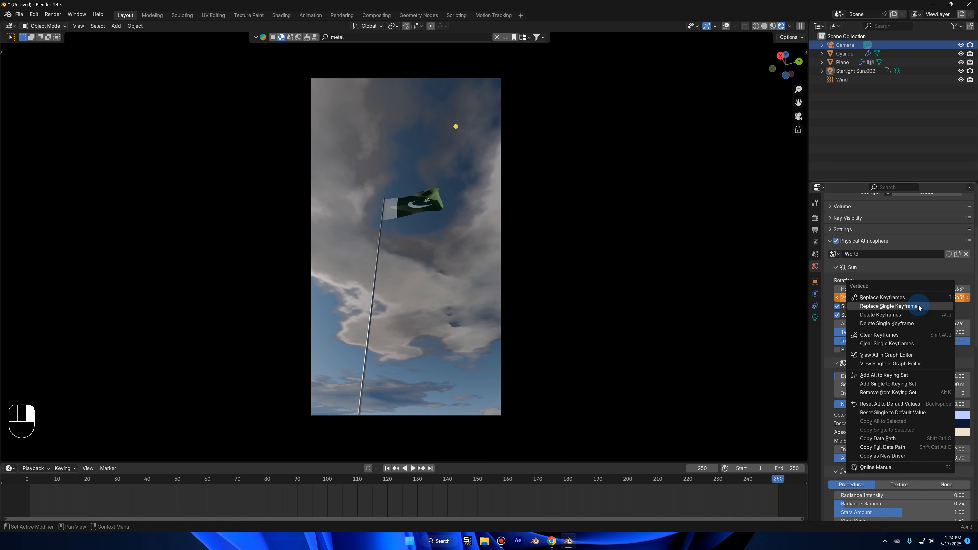
left_click(919, 307)
Step: Play the animation and scrub to frame 234 to examine the flag and clouds up close
key("space")
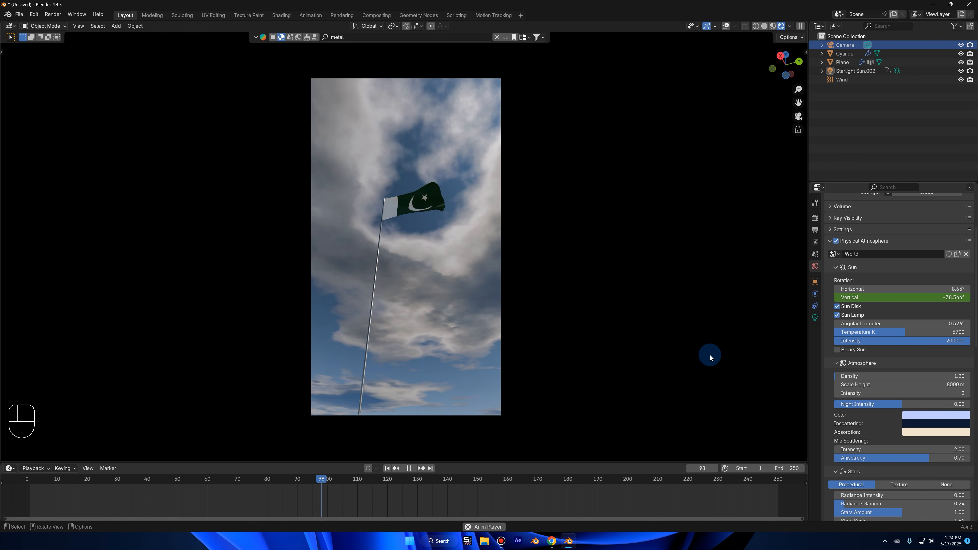
key("space")
left_click_drag(471, 479, 731, 479)
scroll(366, 354, "up", 3)
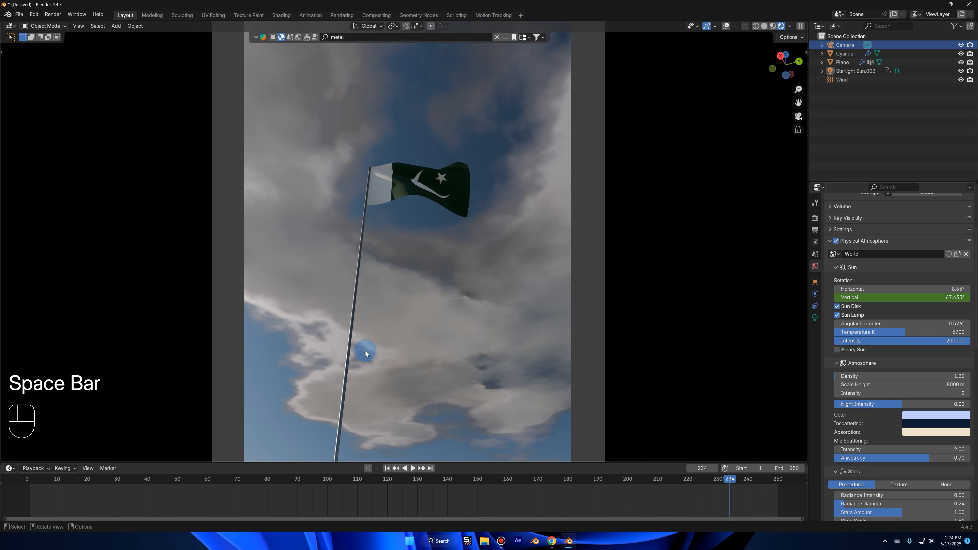
scroll(365, 354, "up", 2)
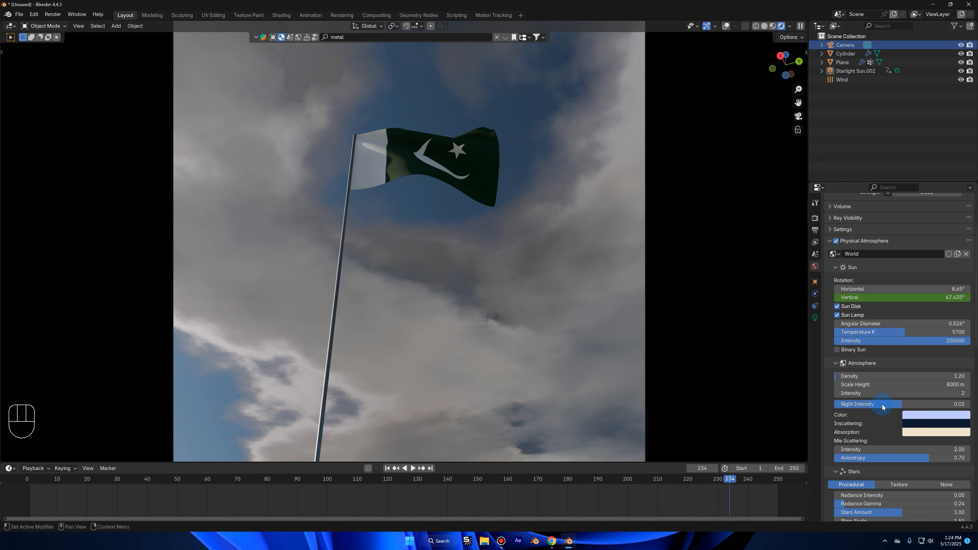
Step: Adjust the procedural clouds to a detail of 8.85 and a dimension of 1.01, undoing one trial change
scroll(882, 407, "down", 10)
left_click_drag(875, 424, 873, 415)
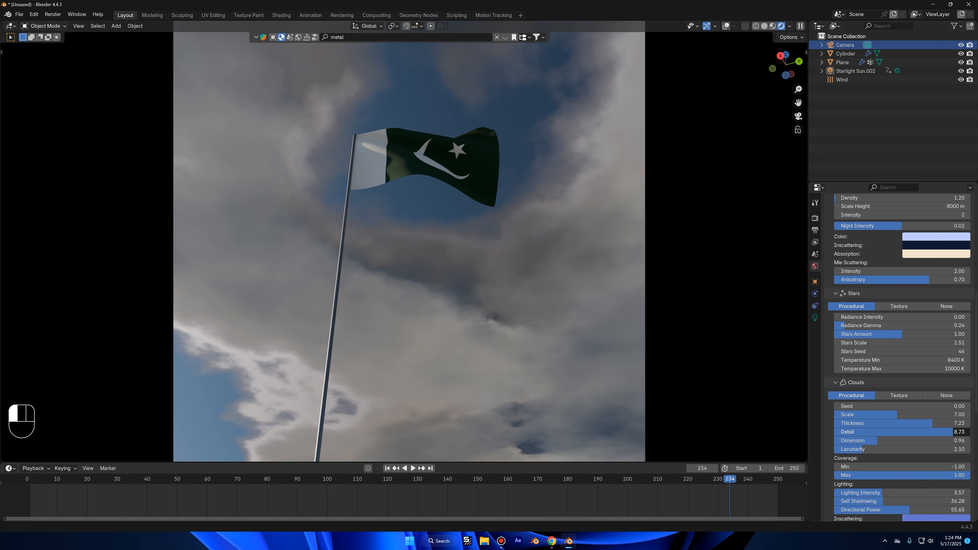
mouse_move(907, 445)
left_mouse_down()
mouse_move(928, 440)
mouse_move(910, 440)
left_mouse_up()
key("ctrl+z")
scroll(644, 376, "down", 4)
mouse_move(644, 376)
middle_mouse_down("shift")
mouse_move(643, 385)
mouse_move(648, 372)
middle_mouse_up("shift")
key("ctrl+s")
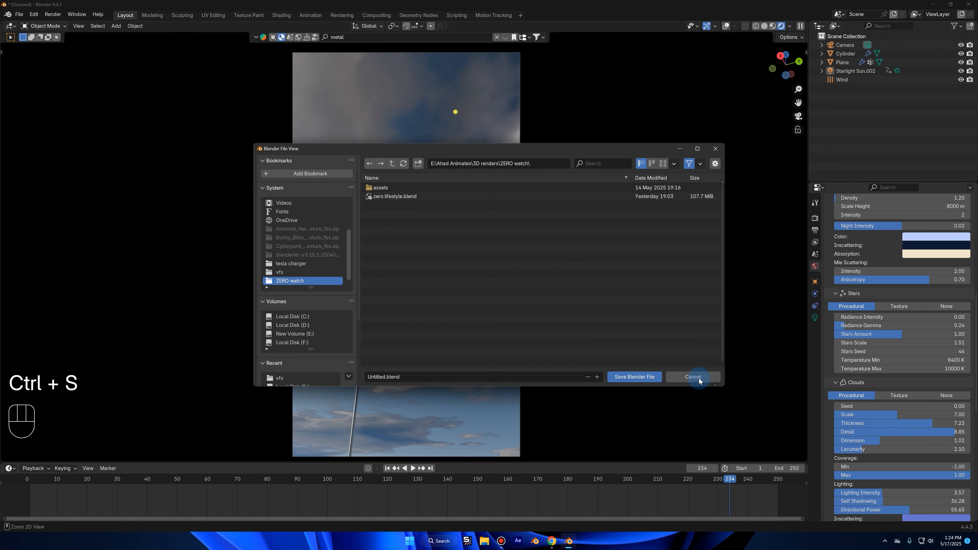
left_click(700, 377)
Step: In the render color management, set the view transform to Khronos PBR Neutral and the look to Medium High Contrast
left_click(815, 218)
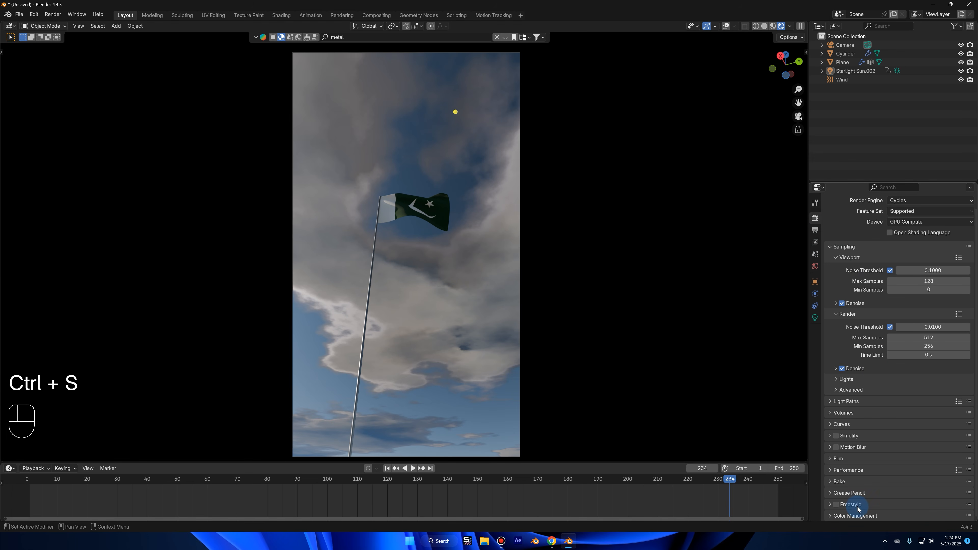
left_click(849, 516)
scroll(849, 500, "down", 5)
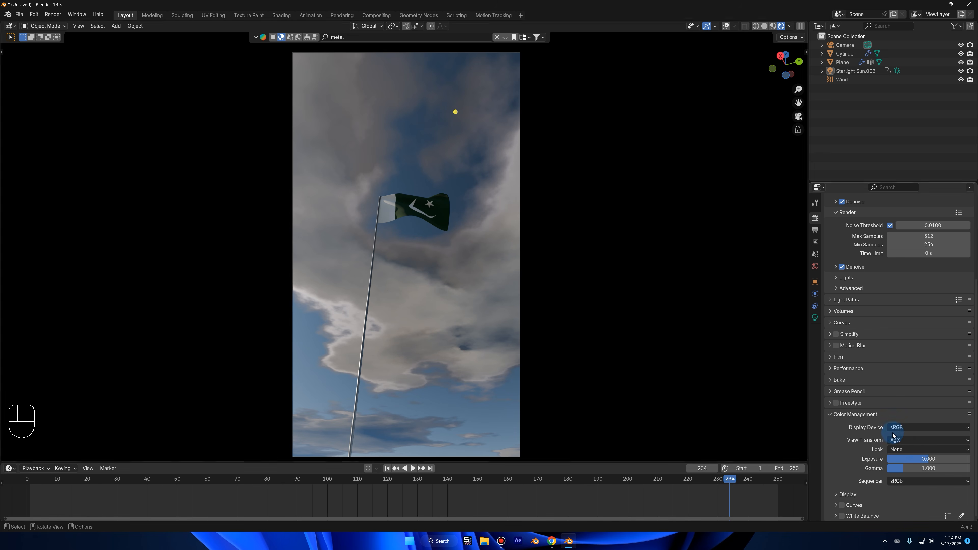
left_click(902, 439)
left_click(907, 460)
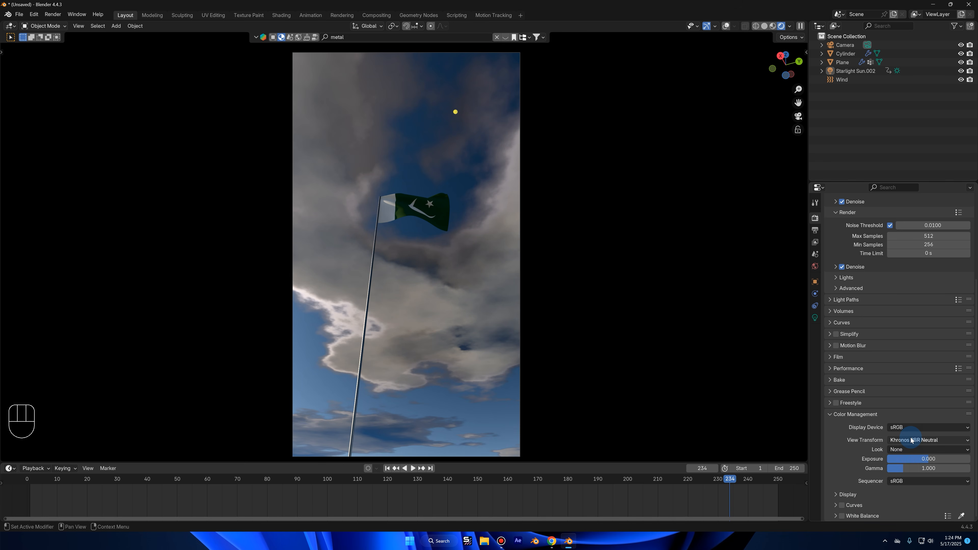
left_click(911, 440)
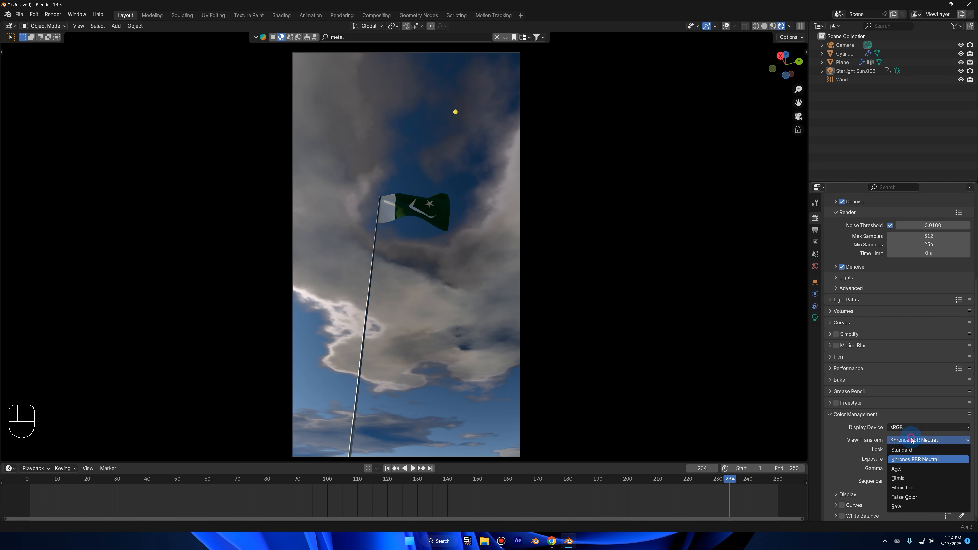
left_click(912, 461)
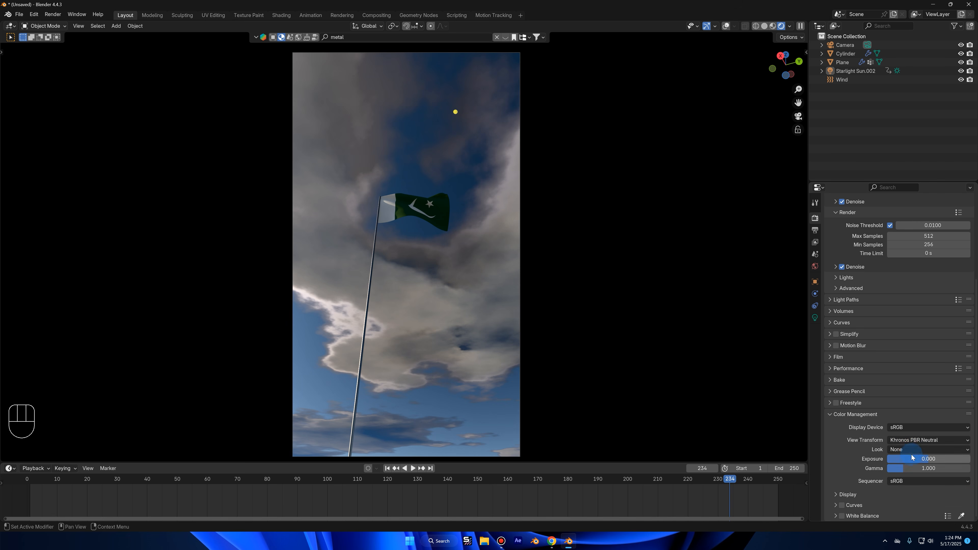
left_click(911, 450)
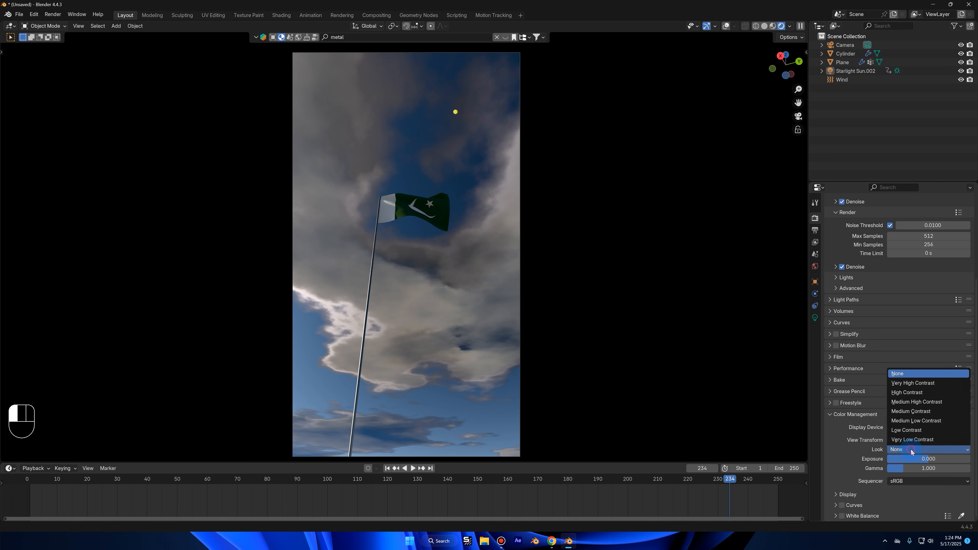
left_click(911, 403)
Step: Set the color management exposure to 0.1 and the gamma to 1.08
left_click_drag(932, 458, 930, 459)
left_click_drag(903, 468, 906, 471)
type("1.08")
key("Return")
Step: Play the animation from the first frame and scrub to frame 75 to check the new color settings
key("space")
left_click(388, 468)
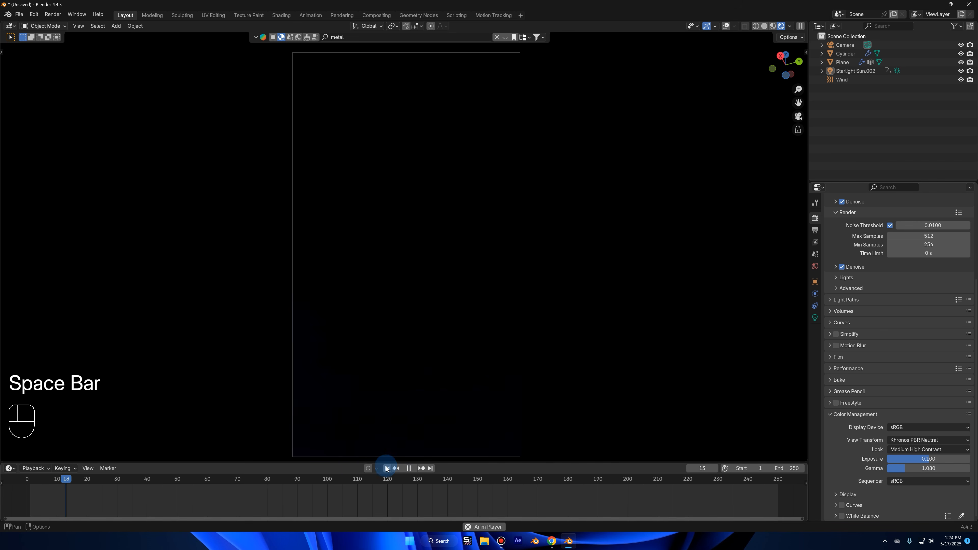
key("space")
left_click_drag(150, 483, 253, 483)
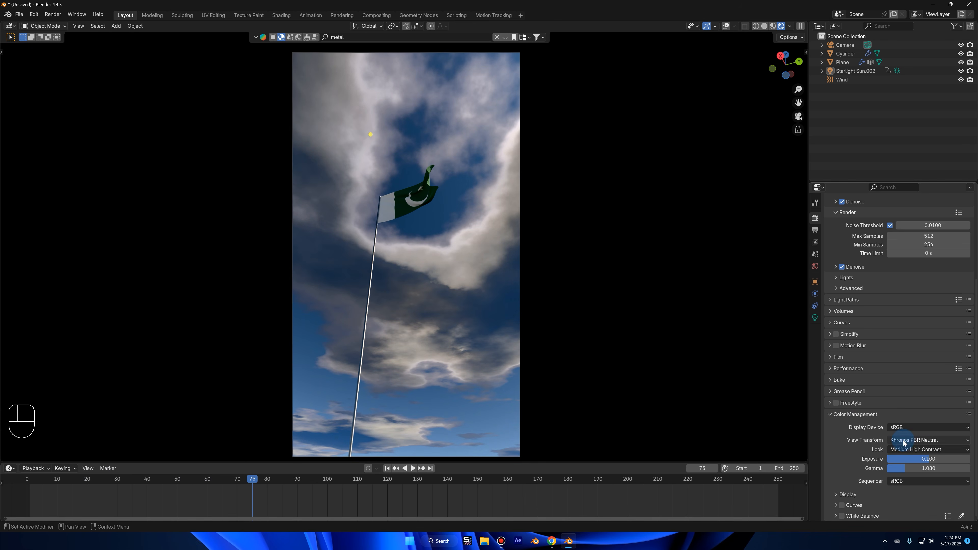
Step: Change the view transform to AgX and scrub to frame 158 to judge the clouds
left_click(903, 443)
left_click(901, 470)
left_click(253, 478)
left_click_drag(252, 478, 502, 489)
Step: Set the color management exposure to -0.9 after trying -0.8
left_click_drag(928, 458, 922, 458)
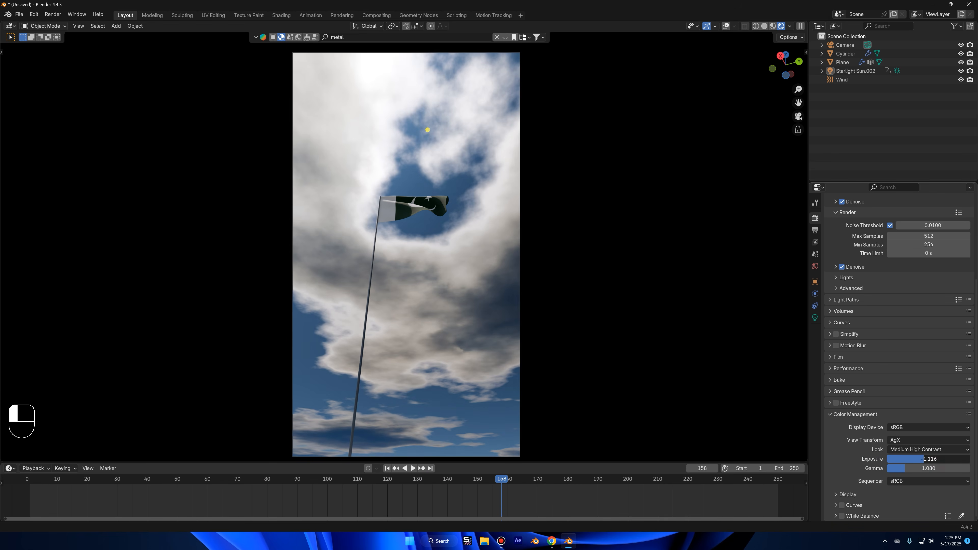
left_click(924, 460)
type("-0.8")
key("Return")
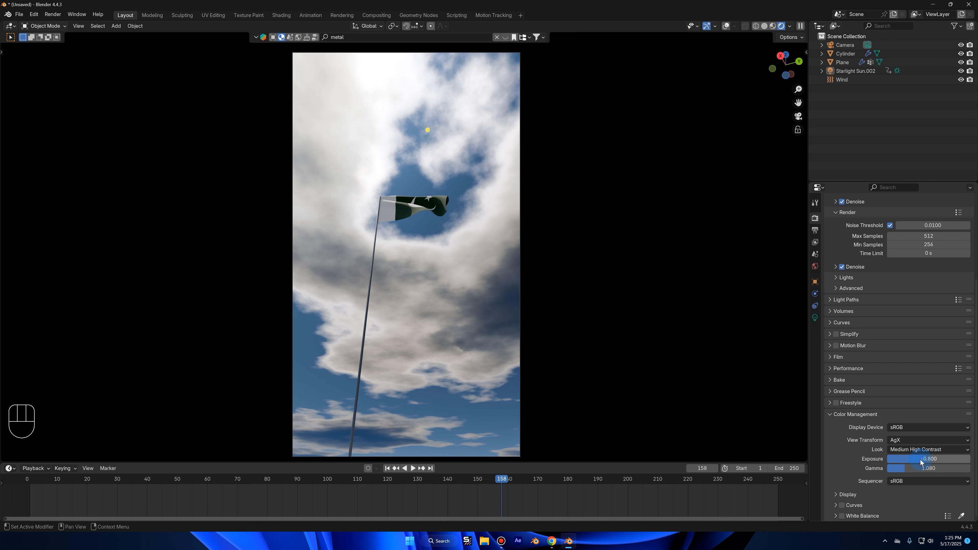
left_click(920, 460)
type("-0.9")
key("Return")
Step: Set the color management gamma to 1.1
left_click_drag(903, 468, 905, 470)
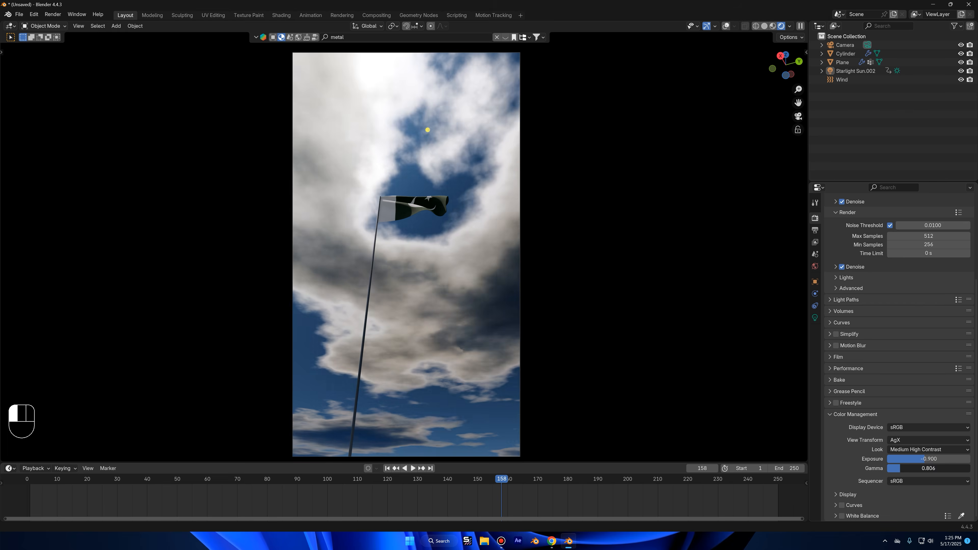
type("1.1")
key("Return")
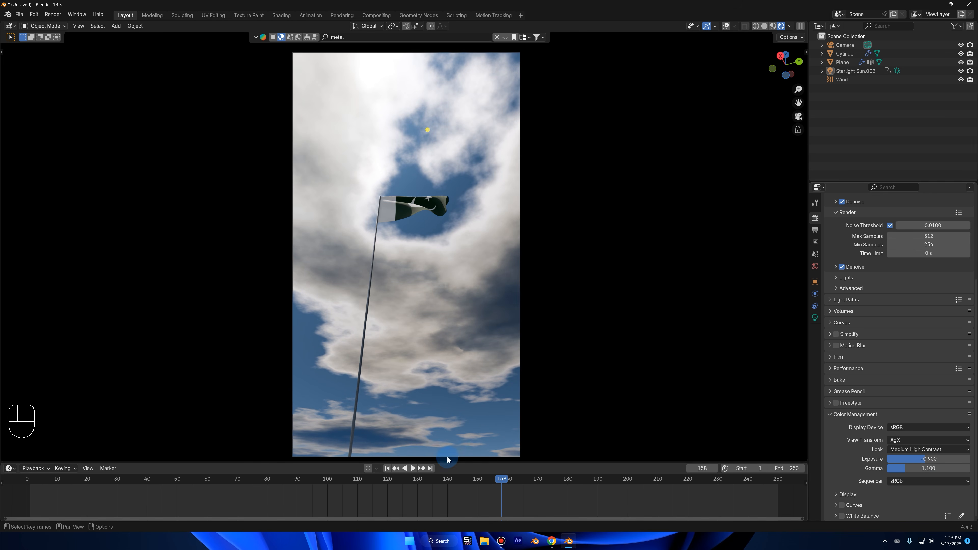
Step: Show the camera view in Solid shading, play the flag animation, and scrub back to frame 2
left_click(753, 27)
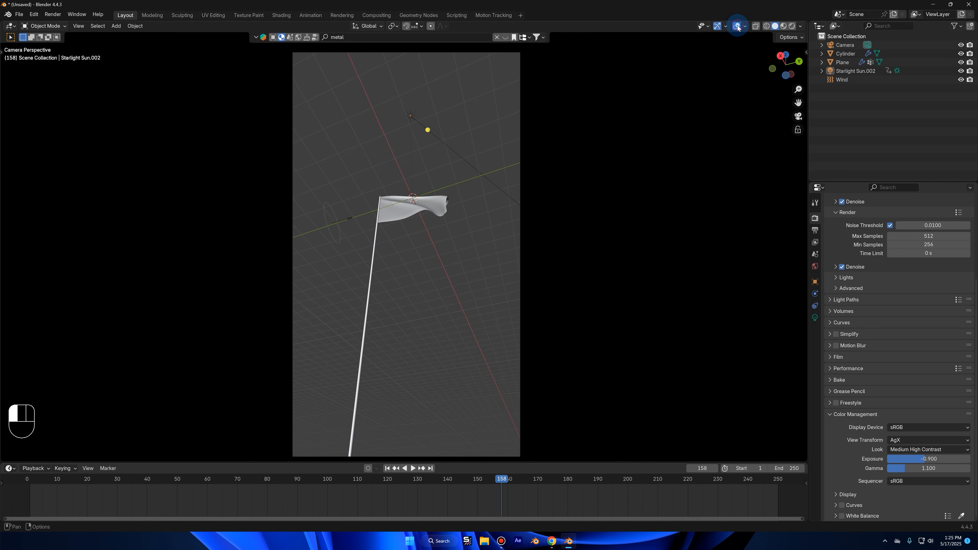
key("space")
key("space")
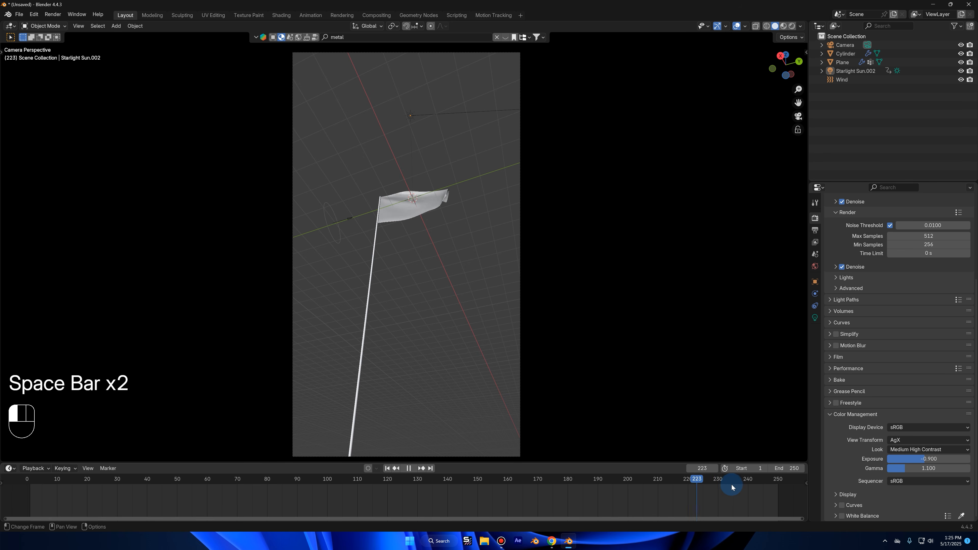
left_click_drag(97, 497, 34, 493)
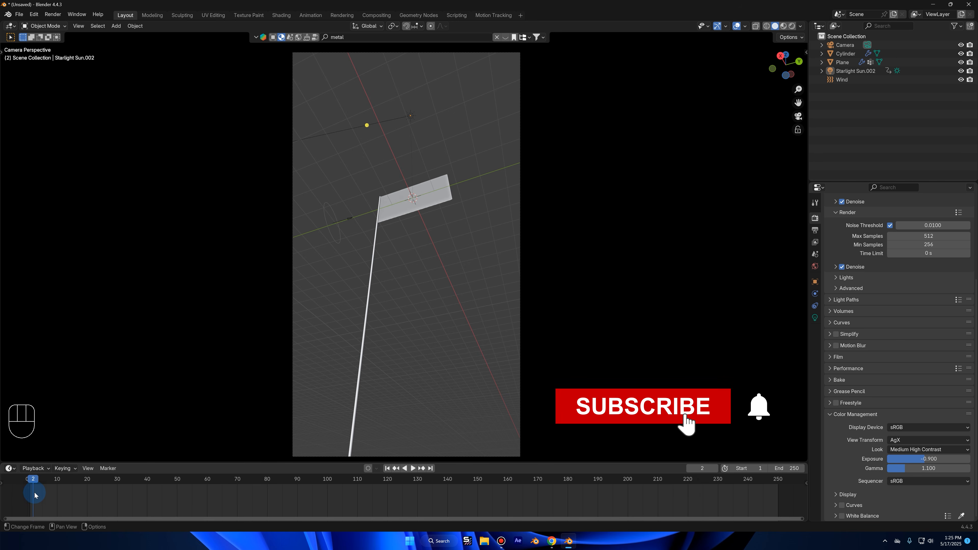